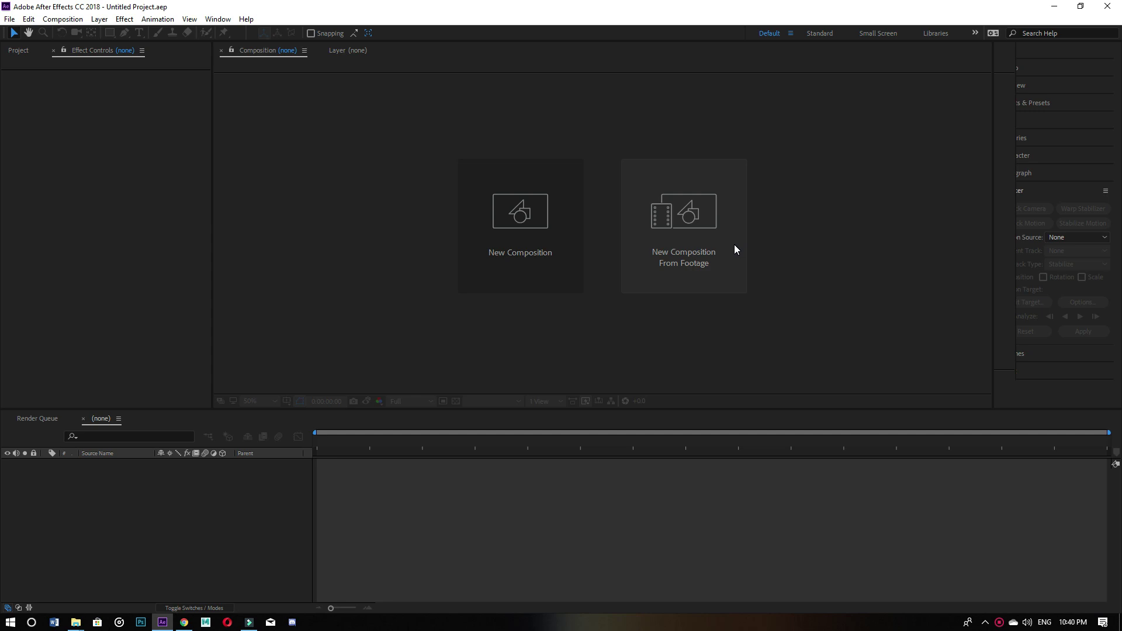
# Step: Create a new composition from the footage file IMG_0337
pyautogui.click(735, 246)
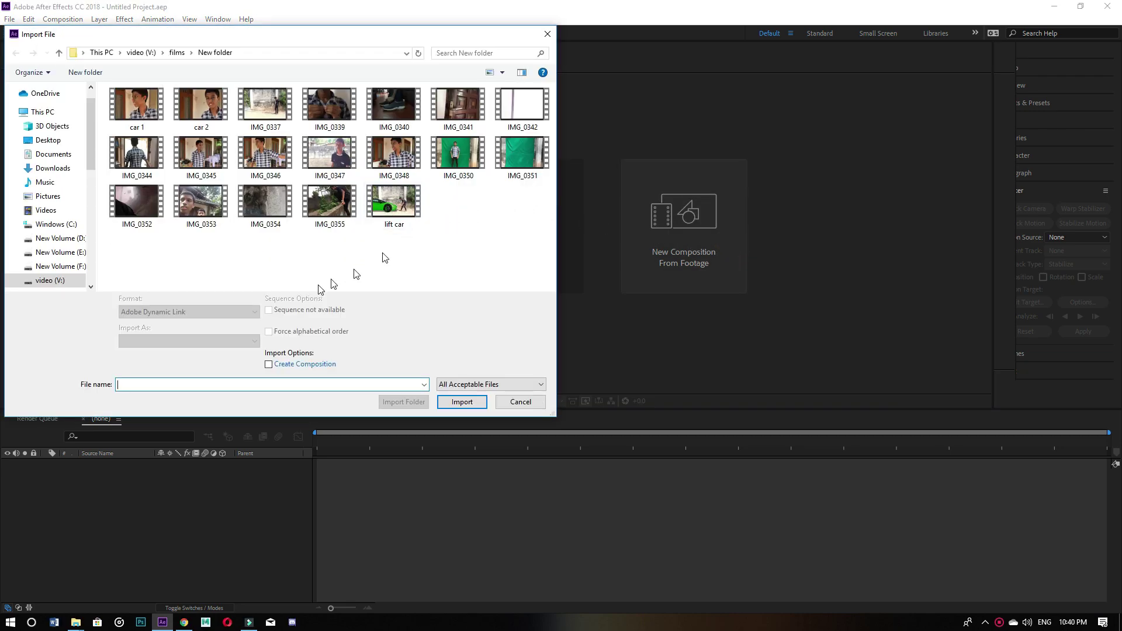
pyautogui.click(265, 105)
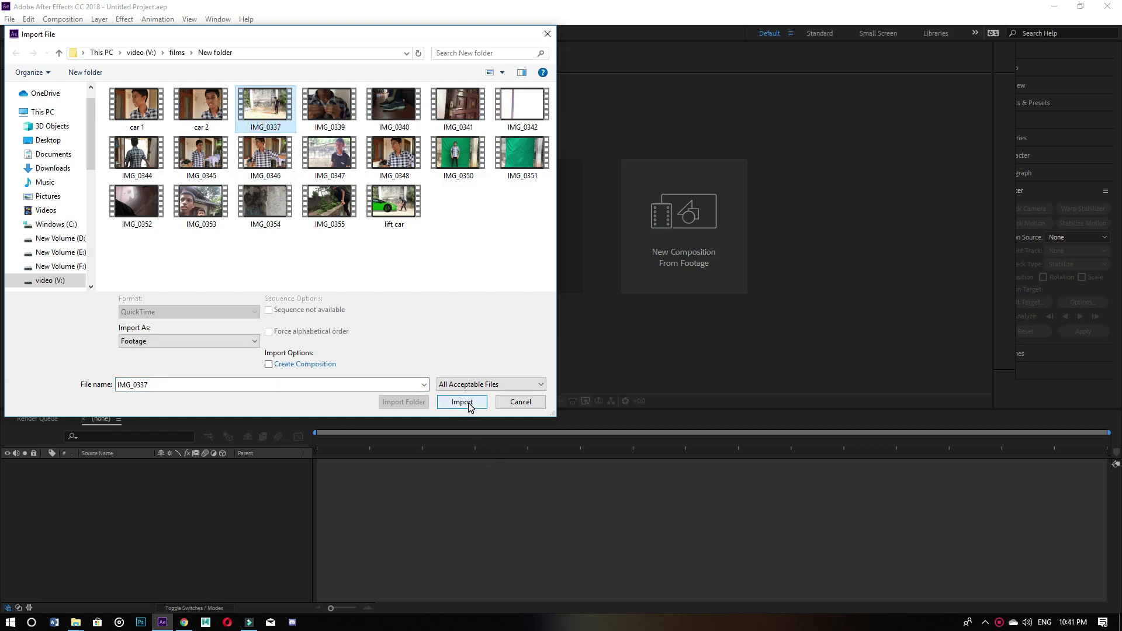
pyautogui.click(469, 403)
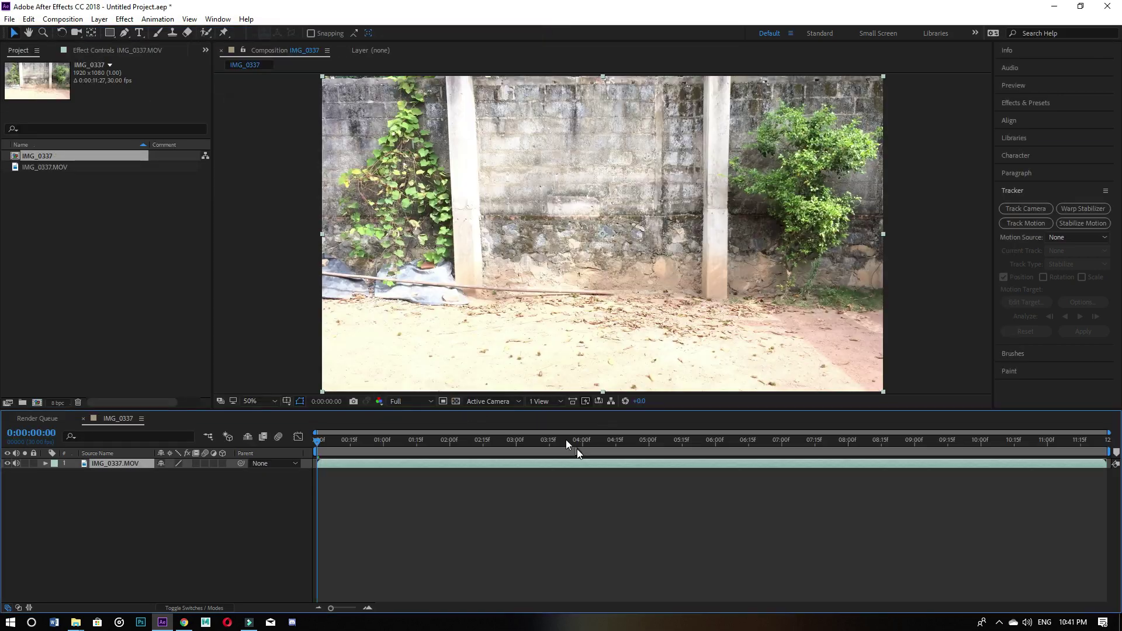
# Step: Preview the clip from 0:00:03:27 and park the current time at 0:00:07:22
pyautogui.moveTo(530, 454); pyautogui.dragTo(579, 451)
pyautogui.press('space')
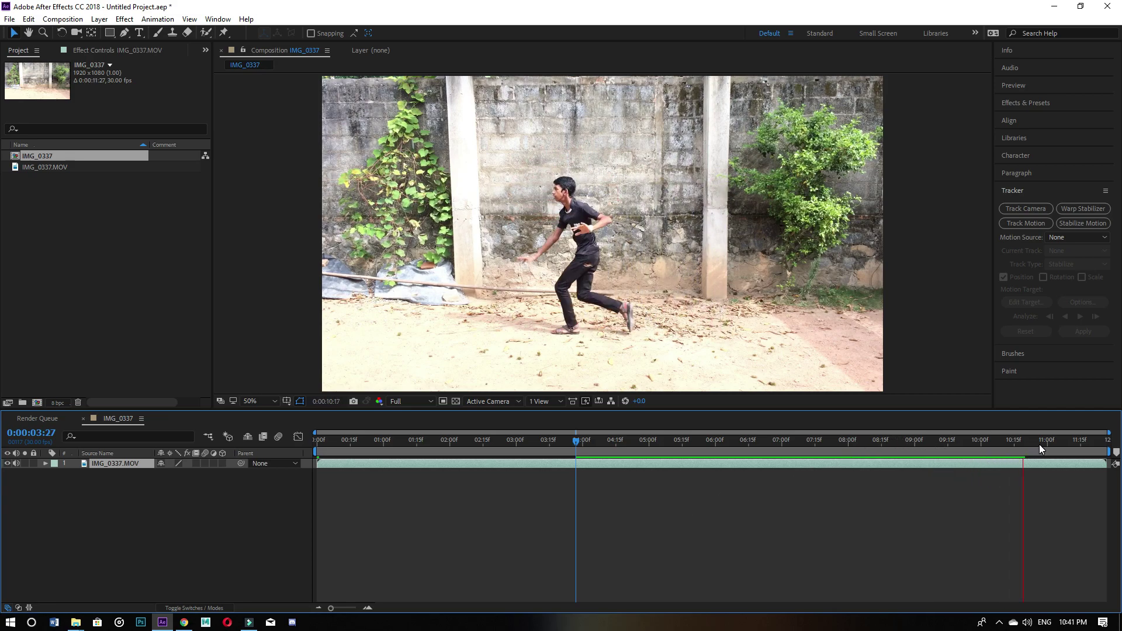
pyautogui.click(1026, 455)
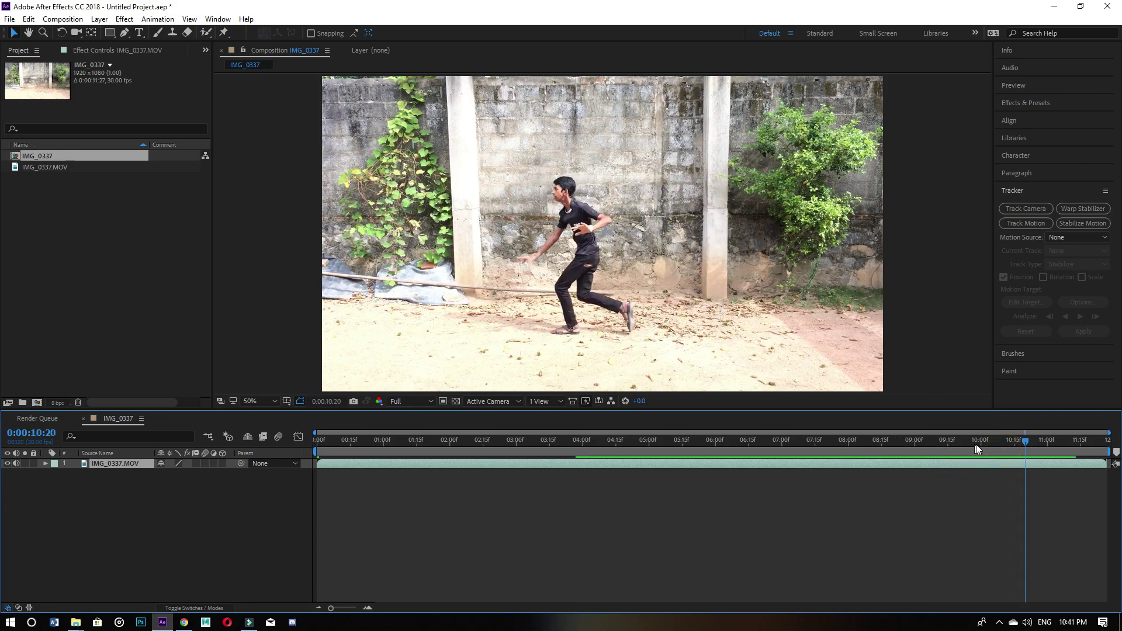
pyautogui.click(1020, 442)
pyautogui.click(956, 442)
pyautogui.moveTo(955, 442); pyautogui.dragTo(831, 442)
# Step: Import the car picture S_86 from the games folder on New Volume (F:) into the project
pyautogui.rightClick(47, 269)
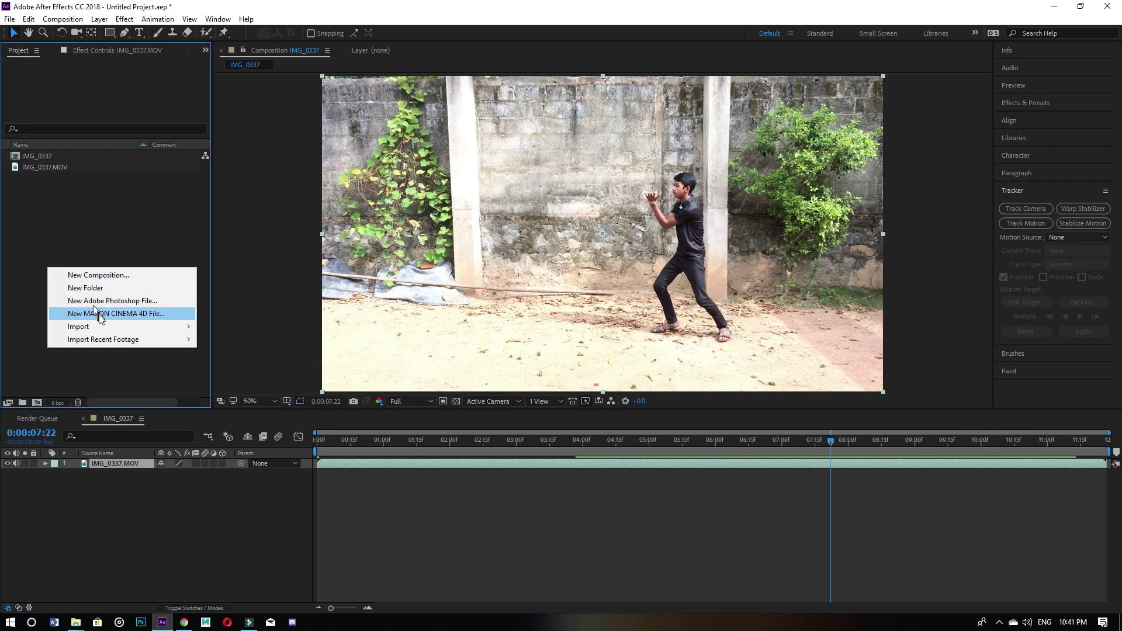
pyautogui.moveTo(112, 327)
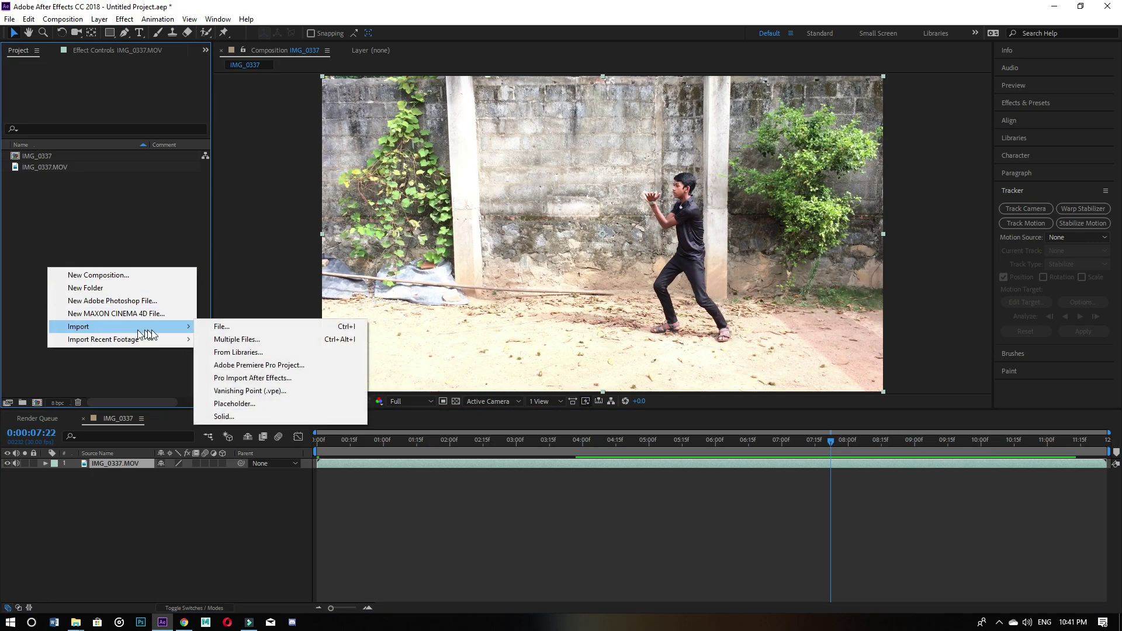
pyautogui.click(235, 328)
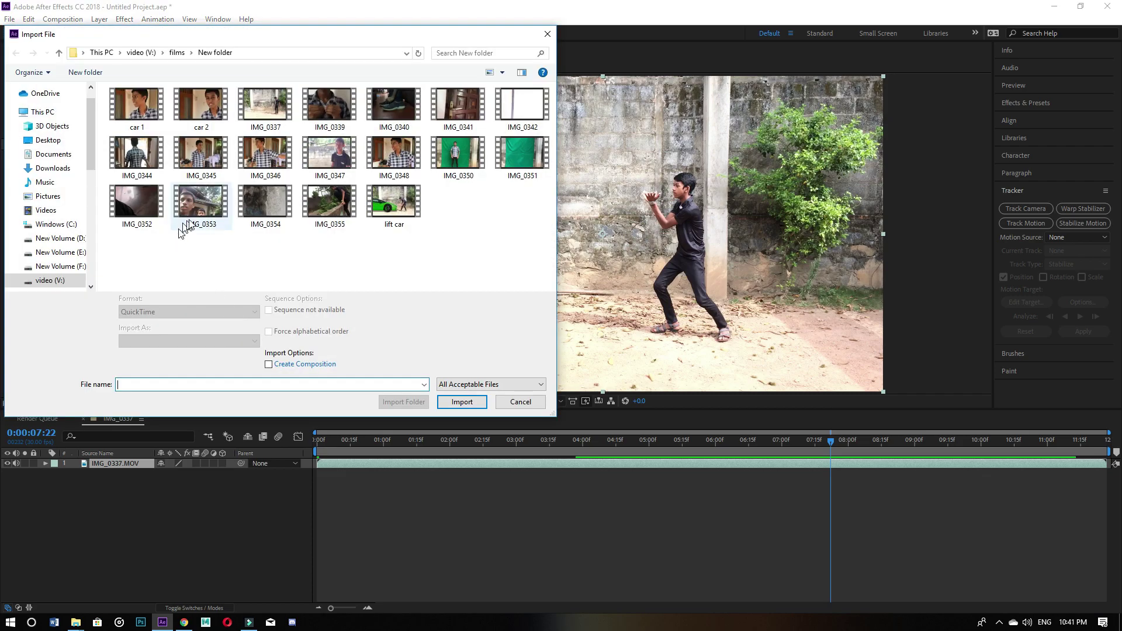
pyautogui.click(56, 266)
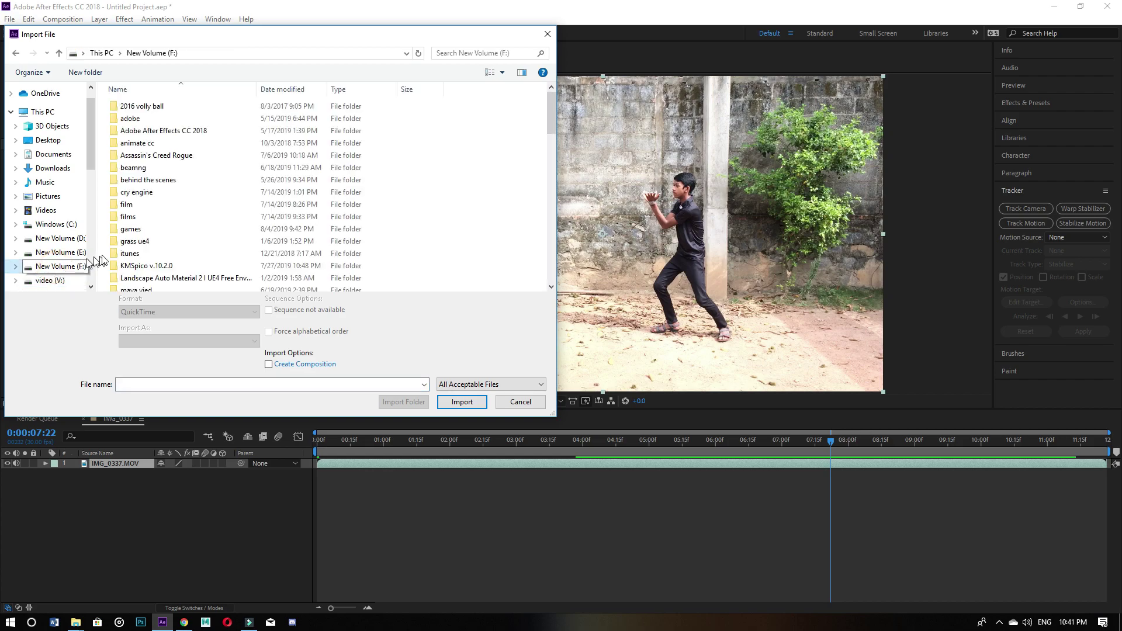
pyautogui.click(151, 221)
pyautogui.doubleClick(153, 230)
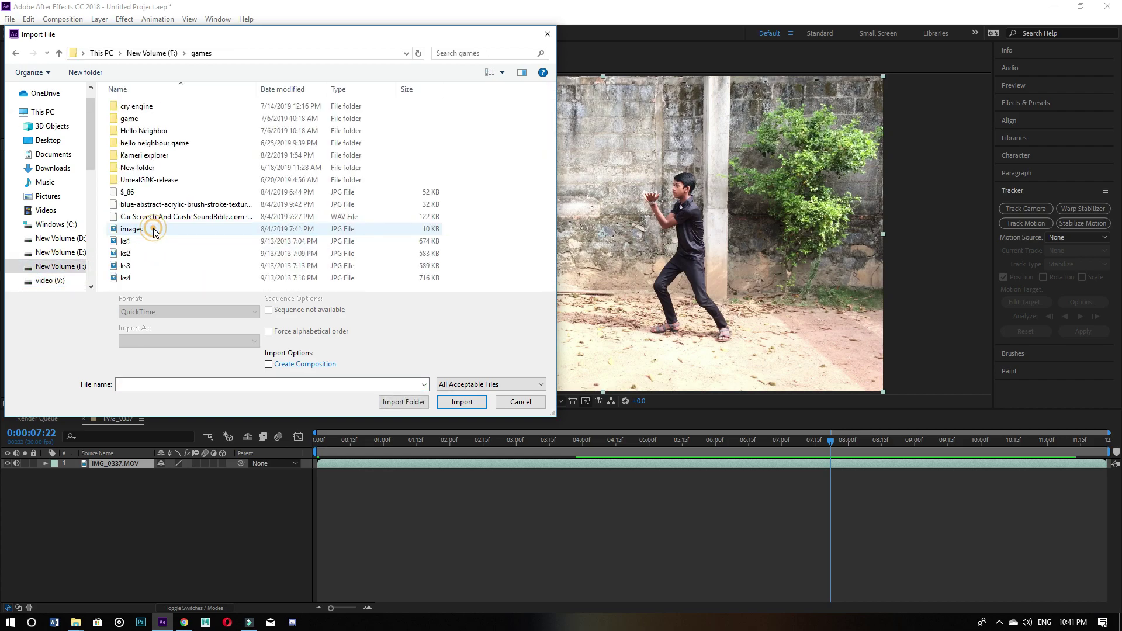
pyautogui.click(155, 192)
pyautogui.click(472, 406)
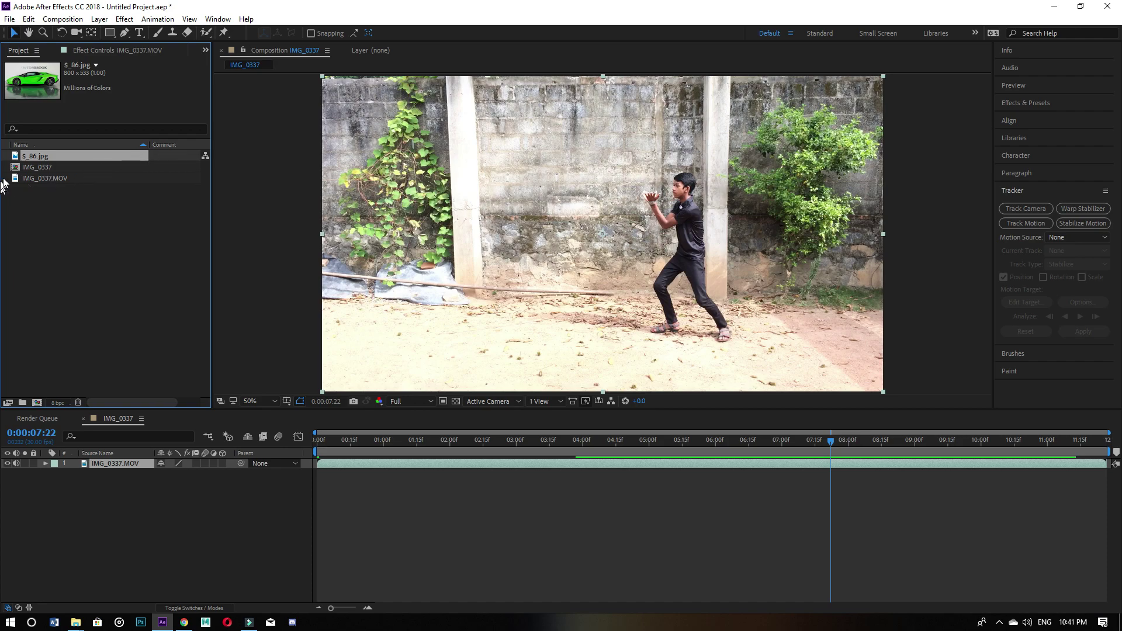
# Step: Add S_86.jpg to the IMG_0337 composition above the video layer and place it in front of the man
pyautogui.moveTo(39, 157); pyautogui.dragTo(115, 271)
pyautogui.moveTo(32, 163); pyautogui.dragTo(122, 461)
pyautogui.moveTo(685, 254); pyautogui.dragTo(592, 276)
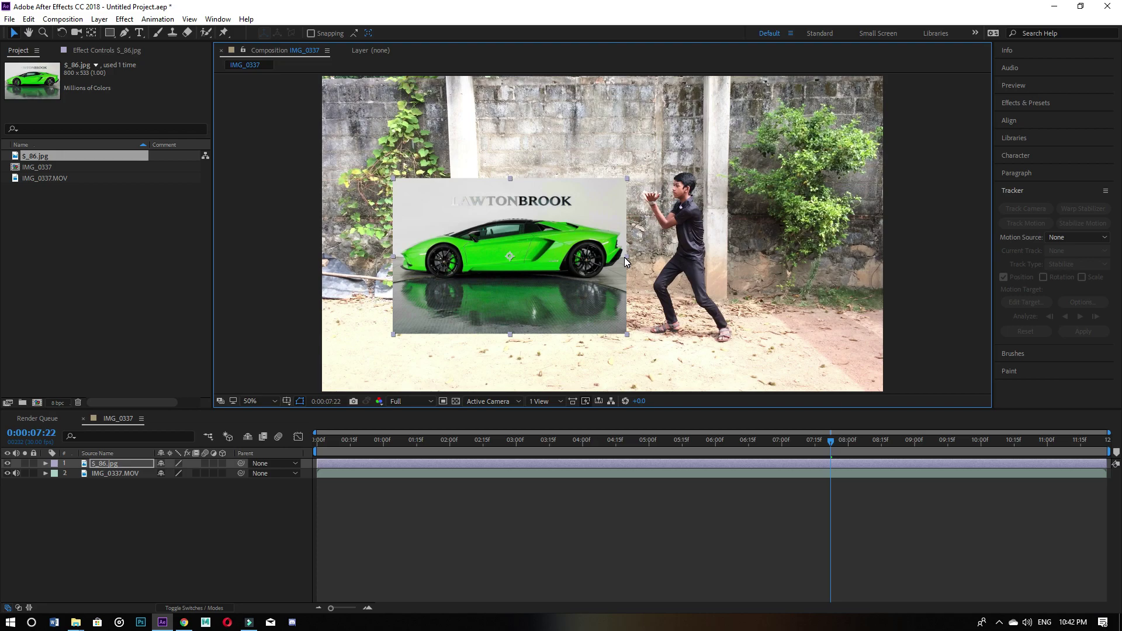
# Step: Mirror the car picture horizontally, then enlarge it so it covers the man and the wall behind him
pyautogui.moveTo(629, 258); pyautogui.dragTo(390, 256)
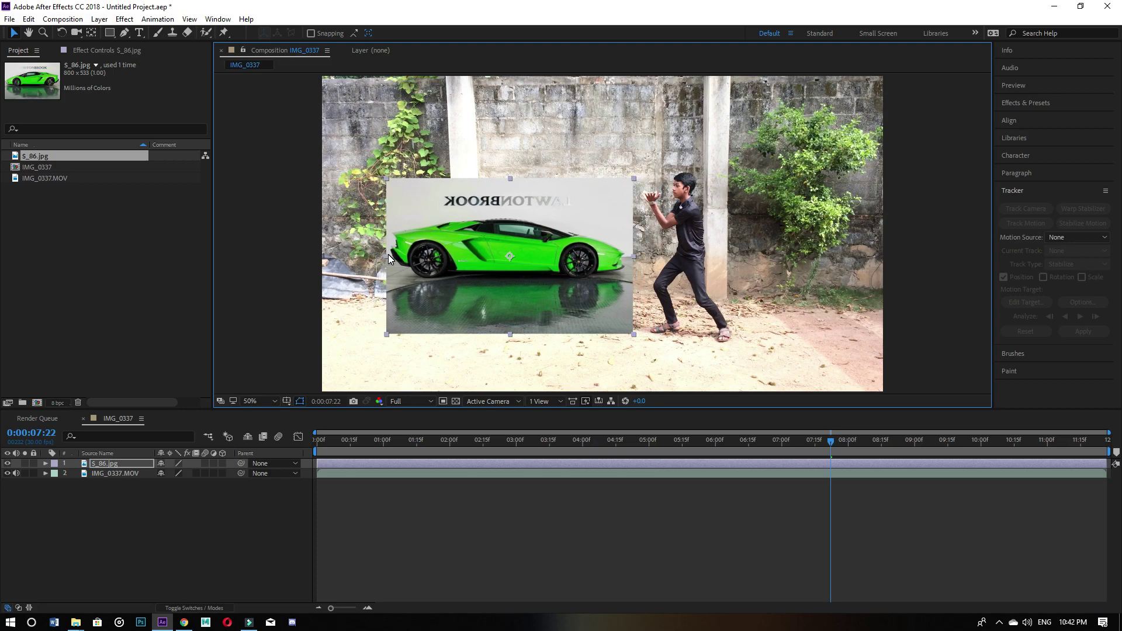
pyautogui.moveTo(606, 272); pyautogui.dragTo(534, 289)
pyautogui.moveTo(561, 353); pyautogui.dragTo(650, 412)
pyautogui.moveTo(620, 336); pyautogui.dragTo(794, 286)
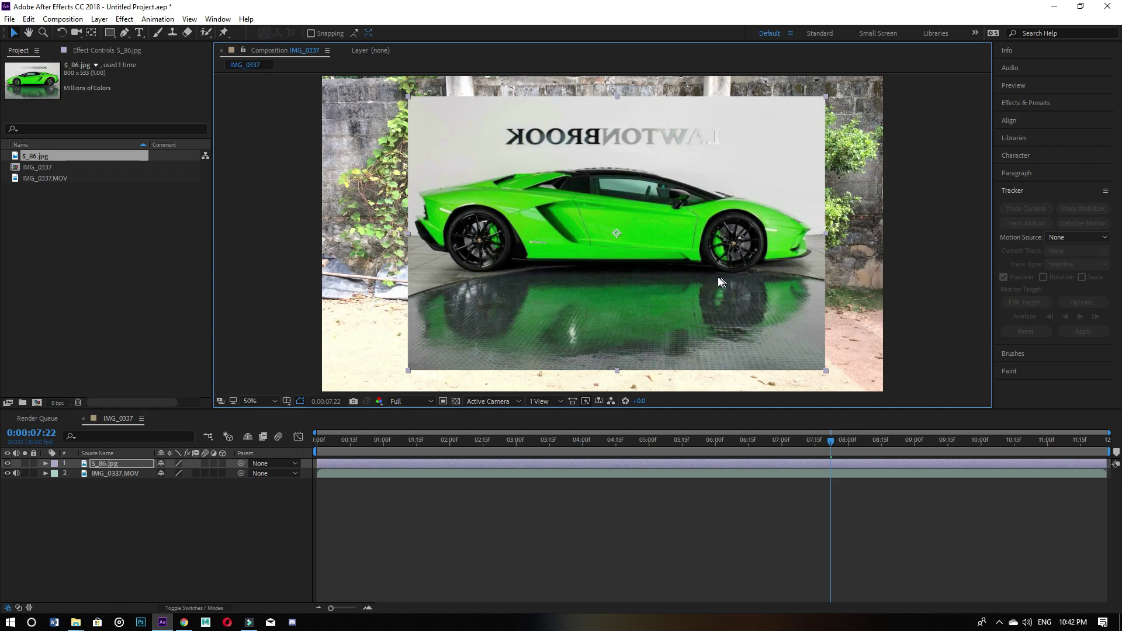
pyautogui.moveTo(719, 280); pyautogui.dragTo(718, 297)
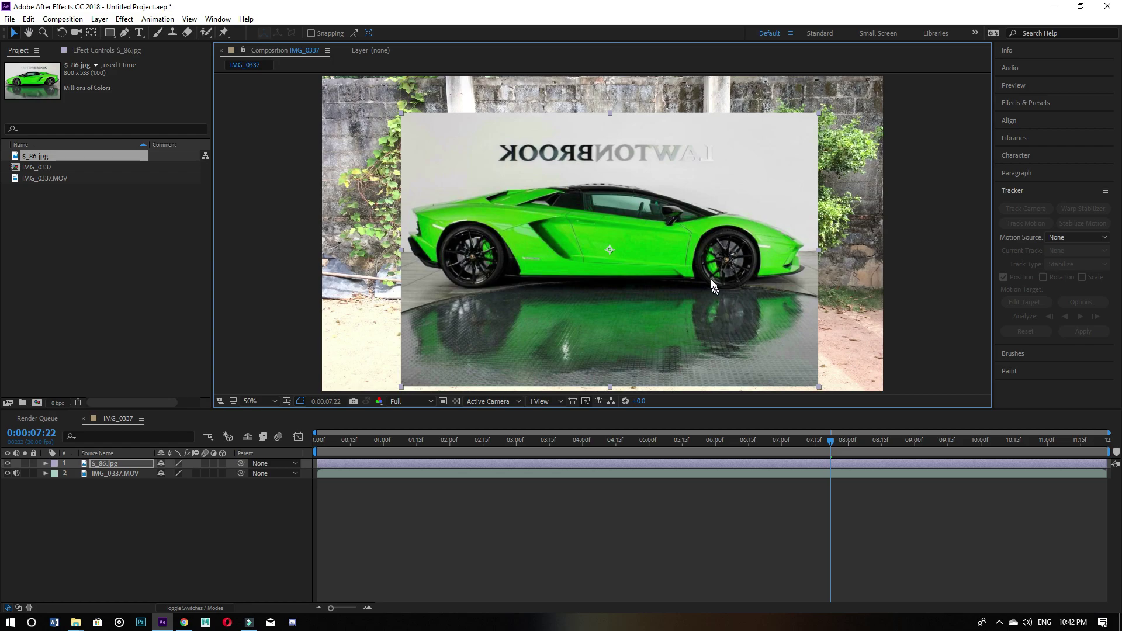
pyautogui.moveTo(723, 302); pyautogui.dragTo(713, 318)
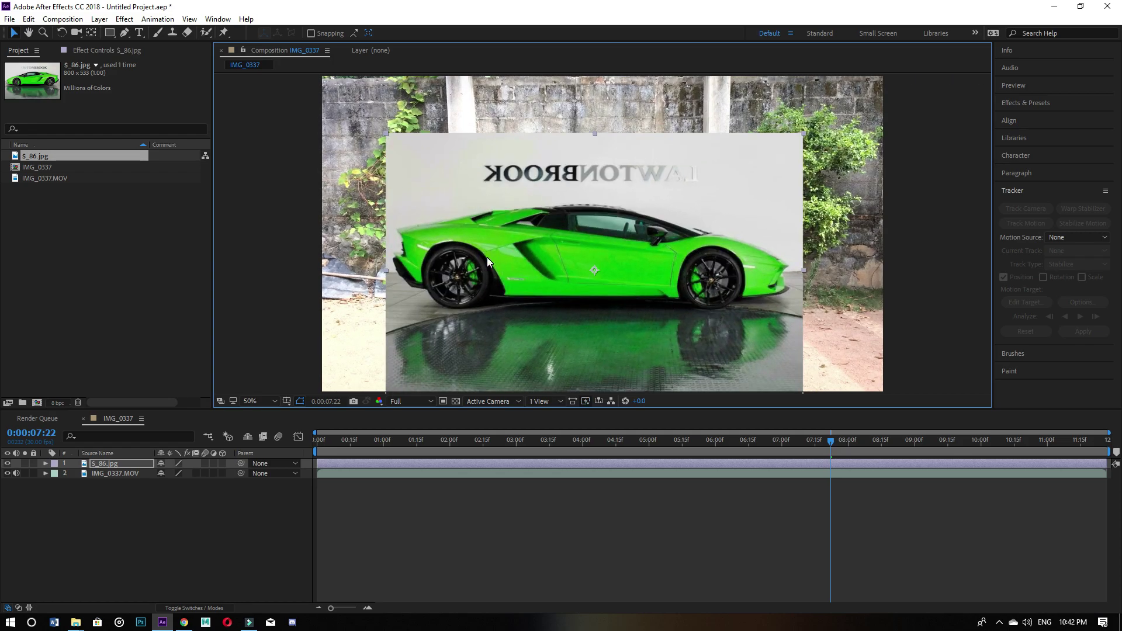
# Step: Start a Pen tool mask on the car picture at the rear tip, tracing the rear deck up to the roof
pyautogui.click(119, 36)
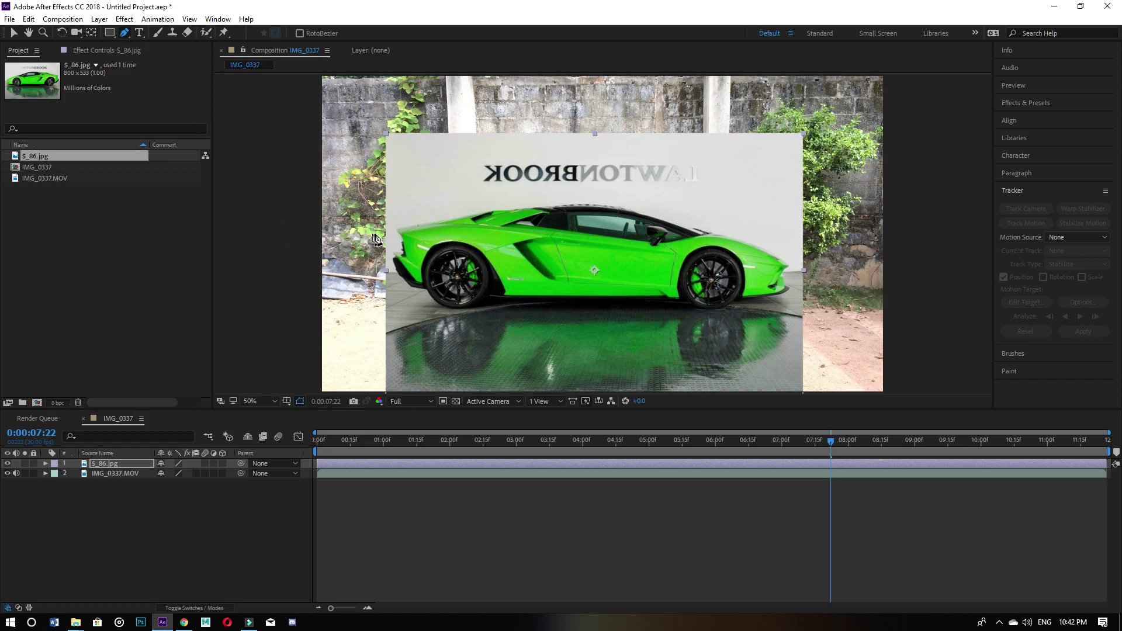
pyautogui.press('g')
pyautogui.press('g')
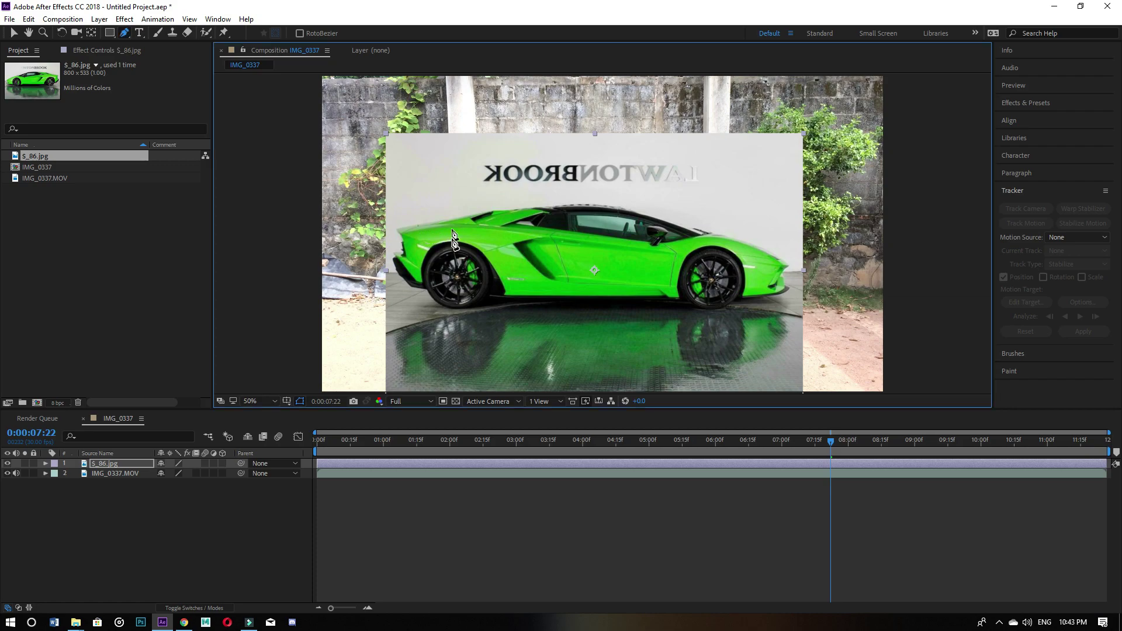
pyautogui.click(126, 34)
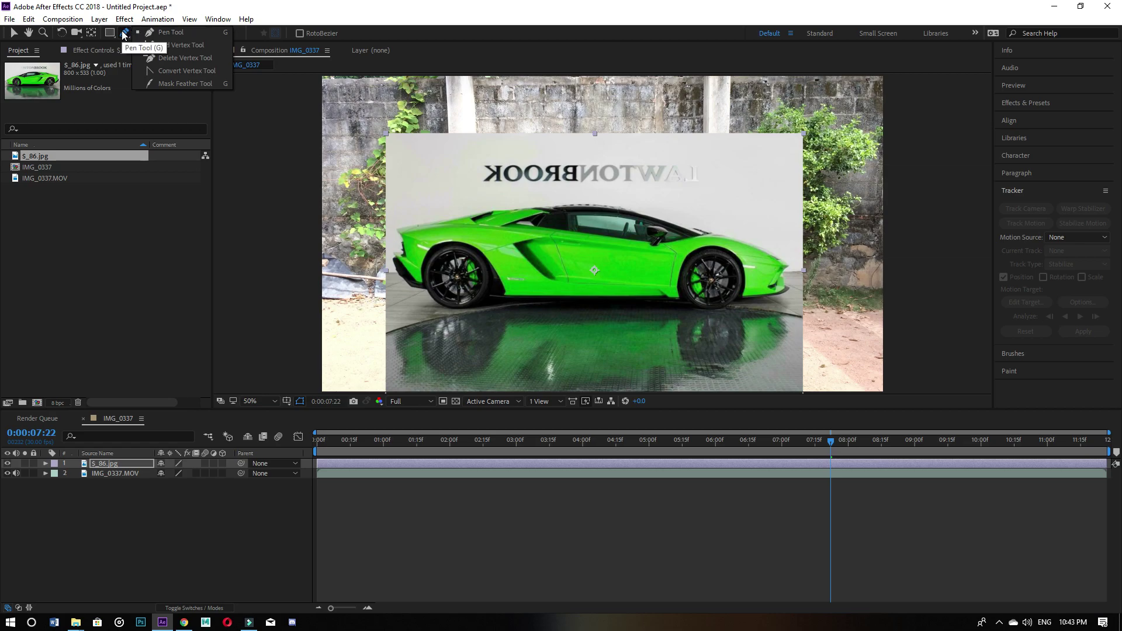
pyautogui.click(128, 35)
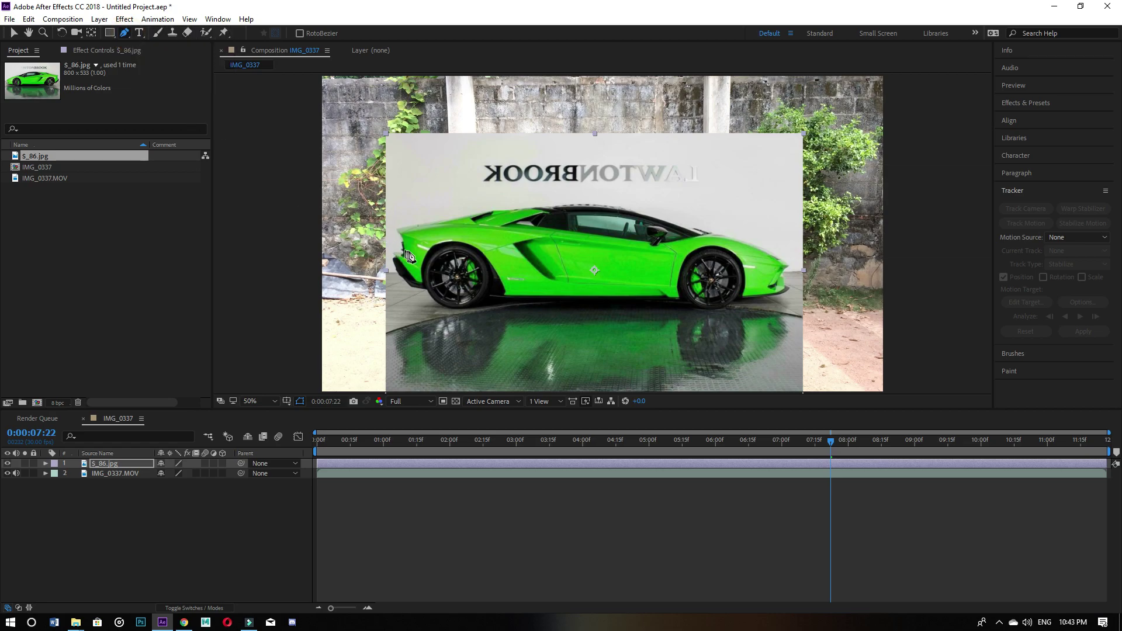
pyautogui.press('/')
pyautogui.moveTo(299, 220); pyautogui.dragTo(389, 252)
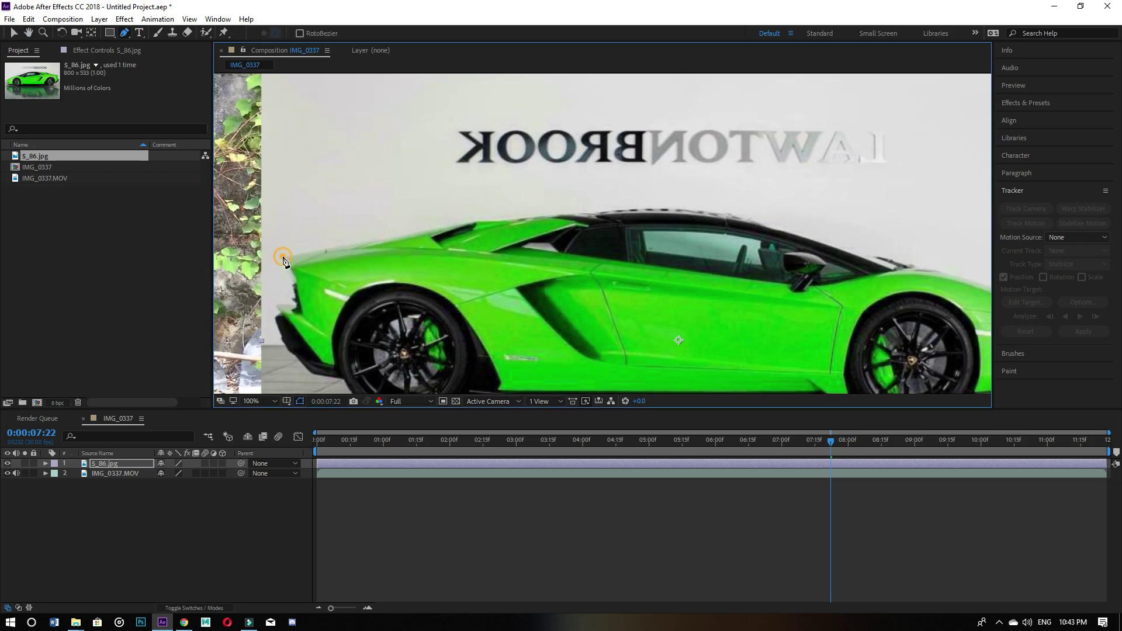
pyautogui.click(380, 238)
pyautogui.click(474, 222)
pyautogui.click(512, 218)
pyautogui.click(577, 212)
pyautogui.click(636, 208)
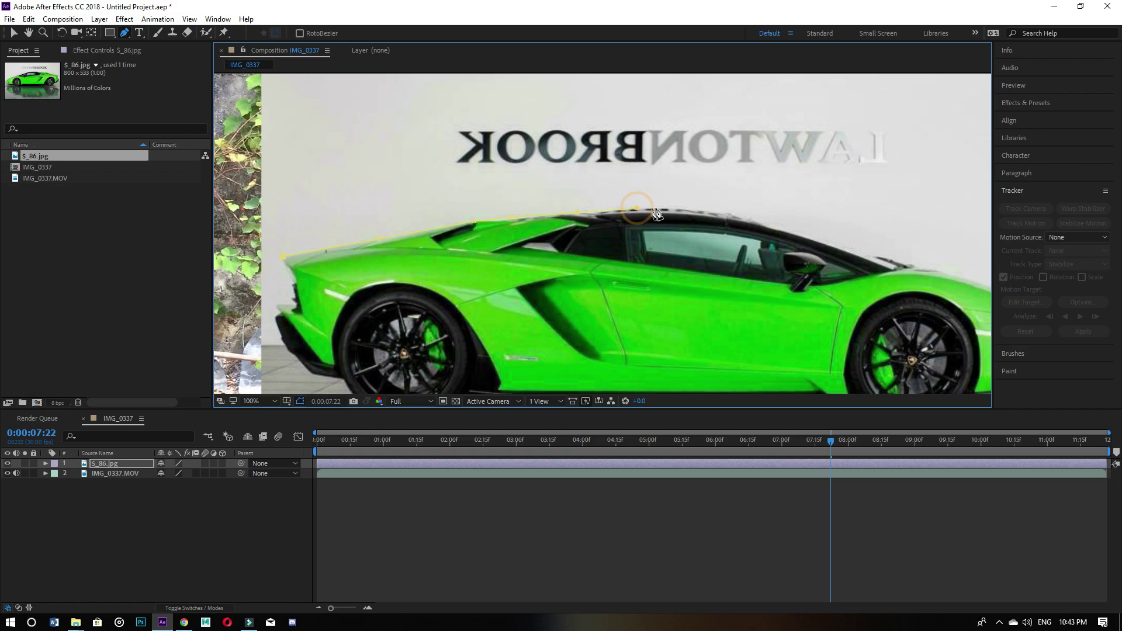
# Step: Continue the mask path from the roof down the windshield and over the bonnet to the tip of the nose
pyautogui.click(708, 209)
pyautogui.click(805, 232)
pyautogui.moveTo(836, 255); pyautogui.dragTo(649, 219)
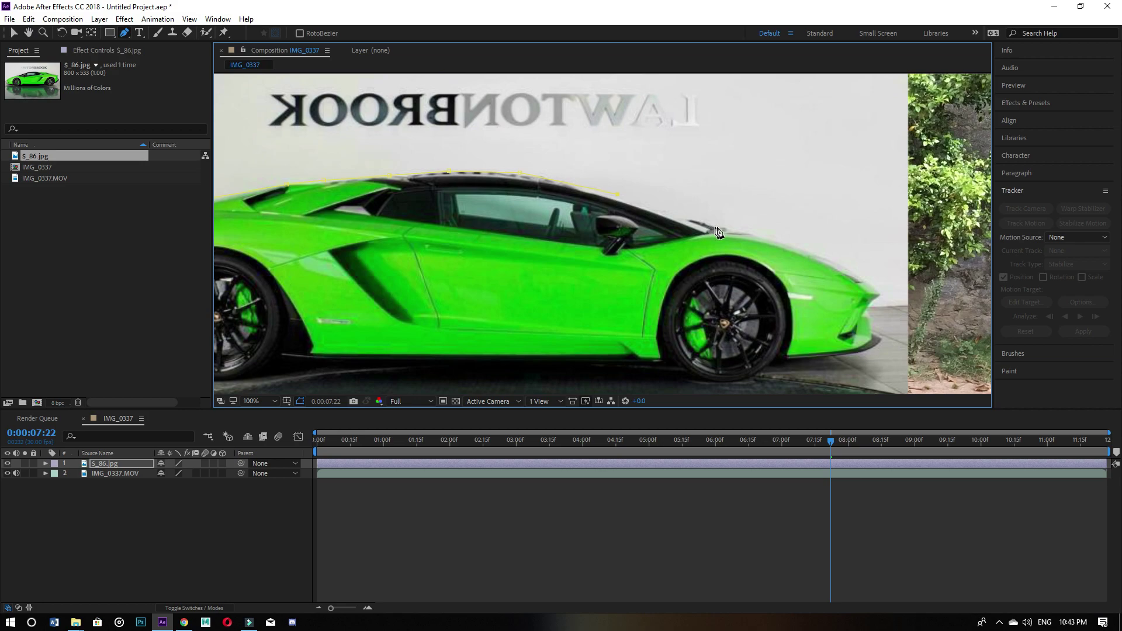
pyautogui.click(724, 227)
pyautogui.click(746, 233)
pyautogui.click(796, 247)
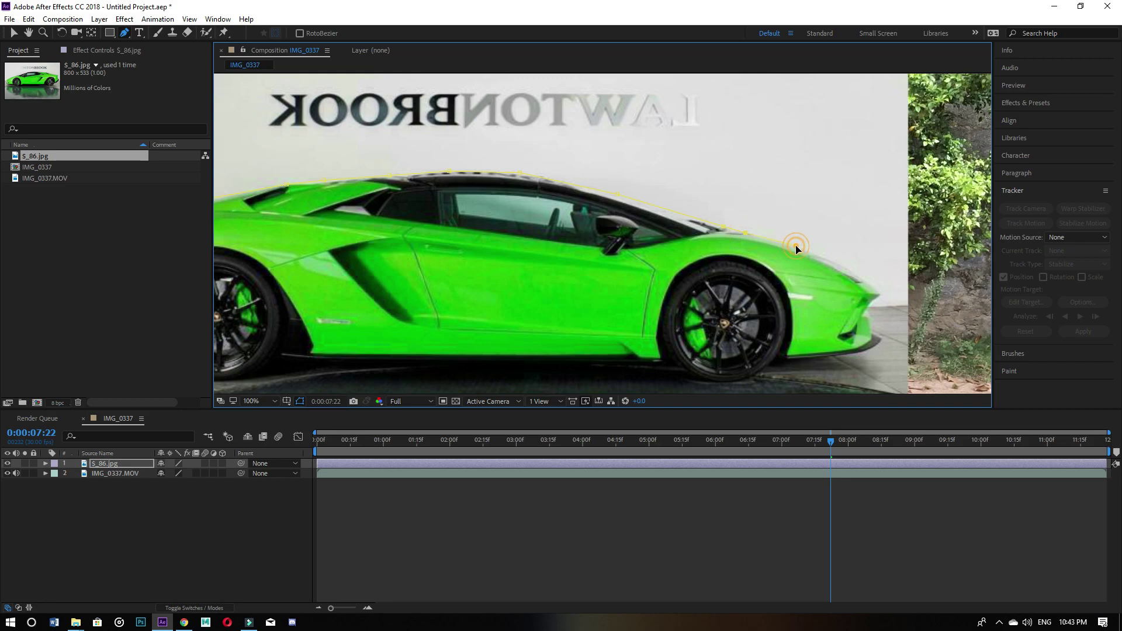
pyautogui.click(845, 267)
pyautogui.click(880, 293)
# Step: Trace the mask around the front bumper and back along the front lip to the front wheel
pyautogui.click(871, 303)
pyautogui.click(865, 315)
pyautogui.click(879, 338)
pyautogui.click(784, 359)
pyautogui.click(781, 351)
# Step: Carry the mask path across the middle of the front wheel and down to the sill behind it
pyautogui.click(757, 317)
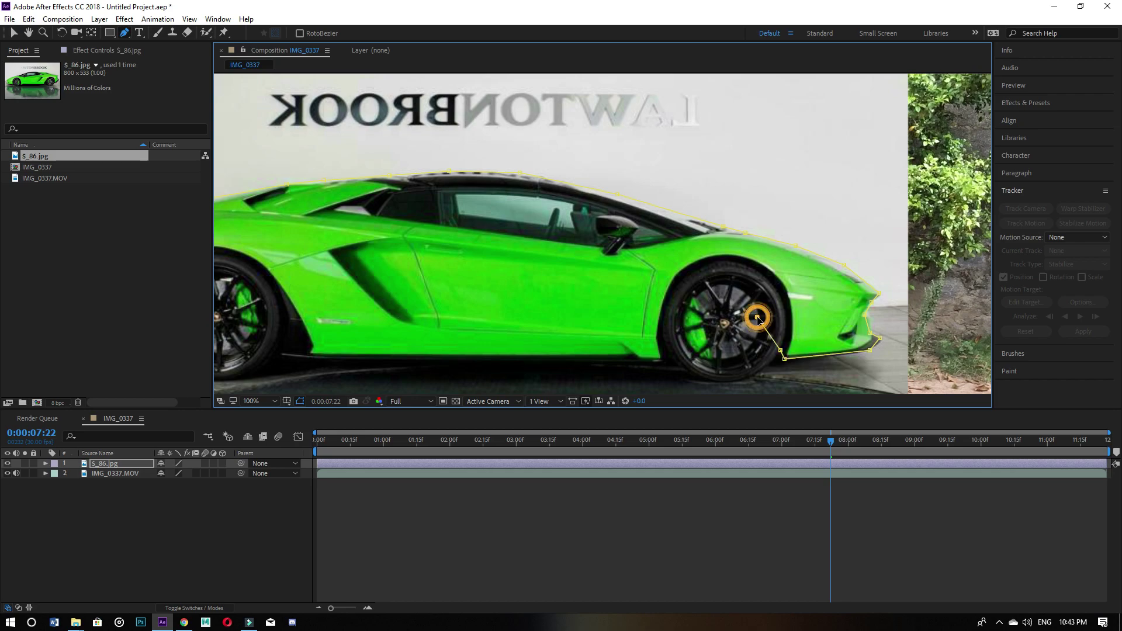
pyautogui.click(702, 315)
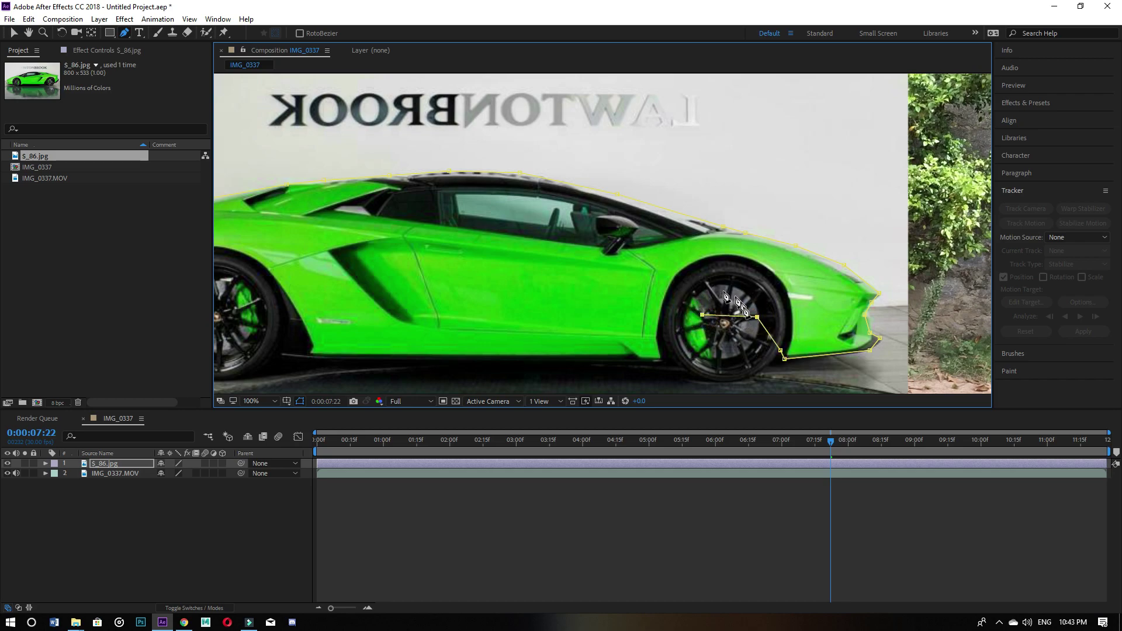
pyautogui.click(670, 331)
pyautogui.click(686, 347)
pyautogui.moveTo(687, 348); pyautogui.dragTo(662, 357)
# Step: Trace the mask along the car's lower sill to the front edge of the rear wheel
pyautogui.click(635, 360)
pyautogui.click(536, 360)
pyautogui.click(302, 357)
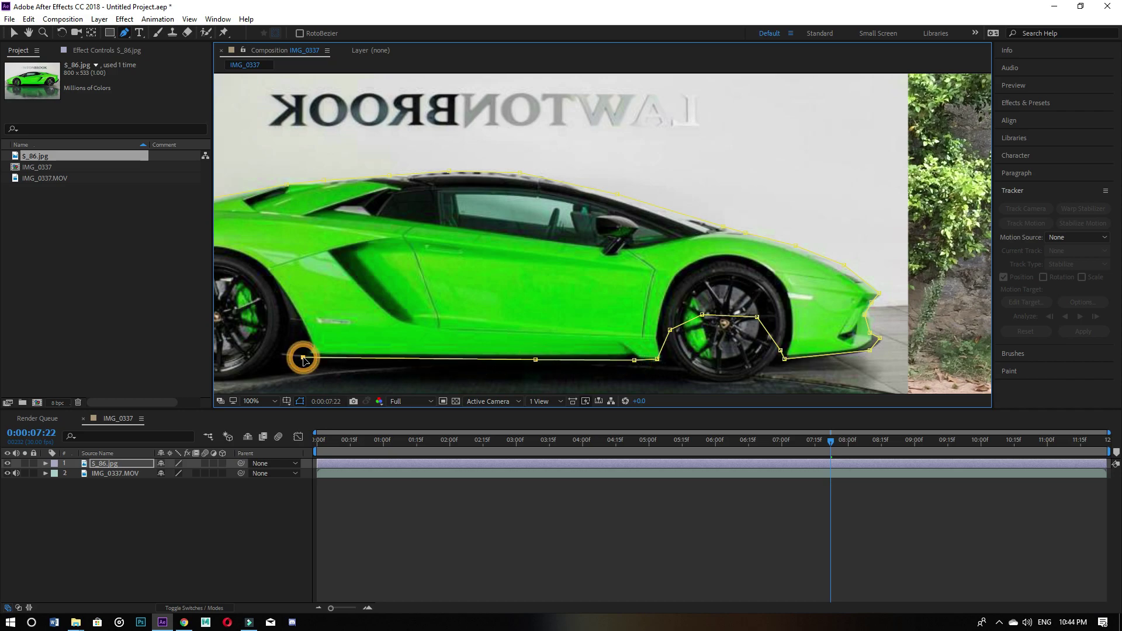
pyautogui.click(285, 356)
pyautogui.click(279, 343)
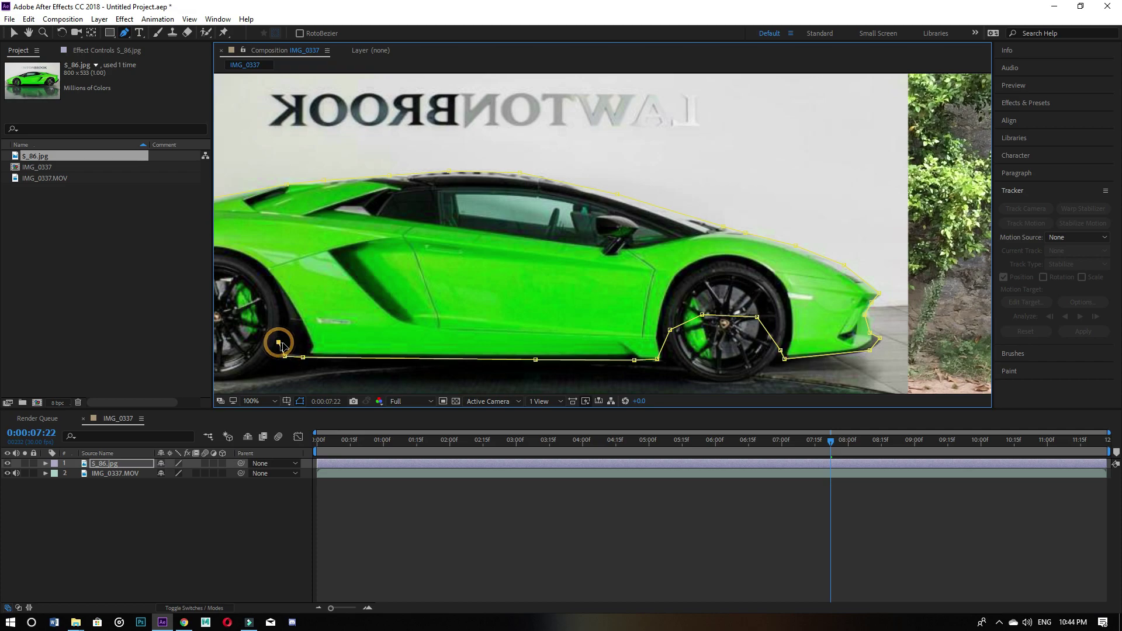
# Step: Carry the mask path across the middle of the rear wheel to the lower edge of the rear bumper
pyautogui.click(258, 304)
pyautogui.moveTo(260, 310); pyautogui.dragTo(514, 330)
pyautogui.click(503, 321)
pyautogui.click(506, 343)
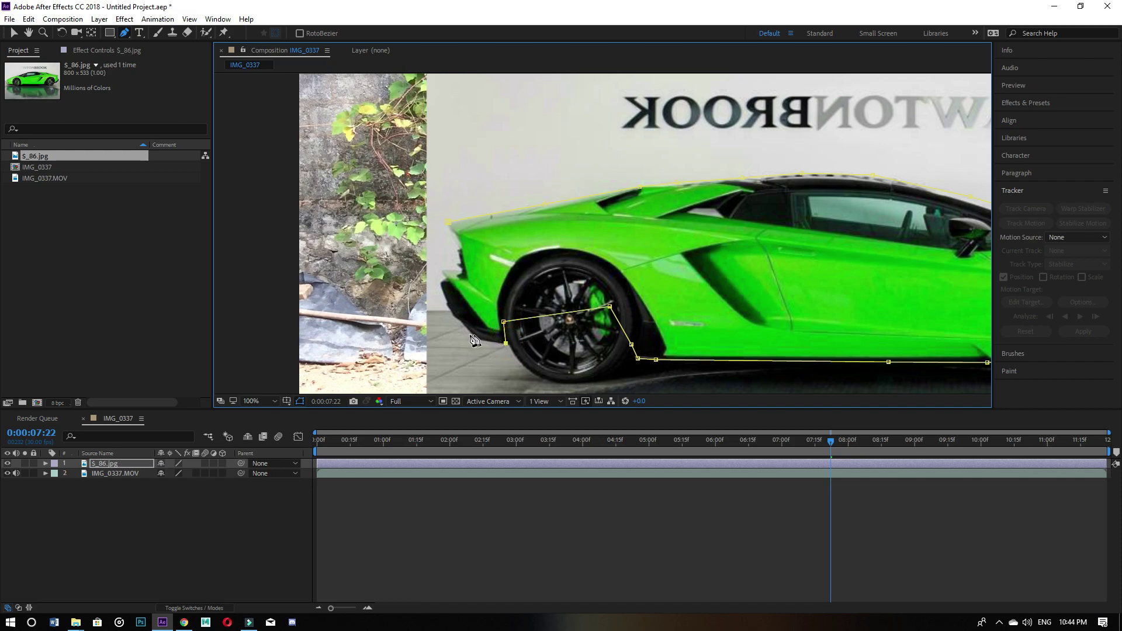
# Step: Trace the rear bumper upward and close the mask at its starting point on the car's rear tip
pyautogui.click(474, 336)
pyautogui.click(452, 319)
pyautogui.click(440, 284)
pyautogui.click(462, 269)
pyautogui.click(447, 222)
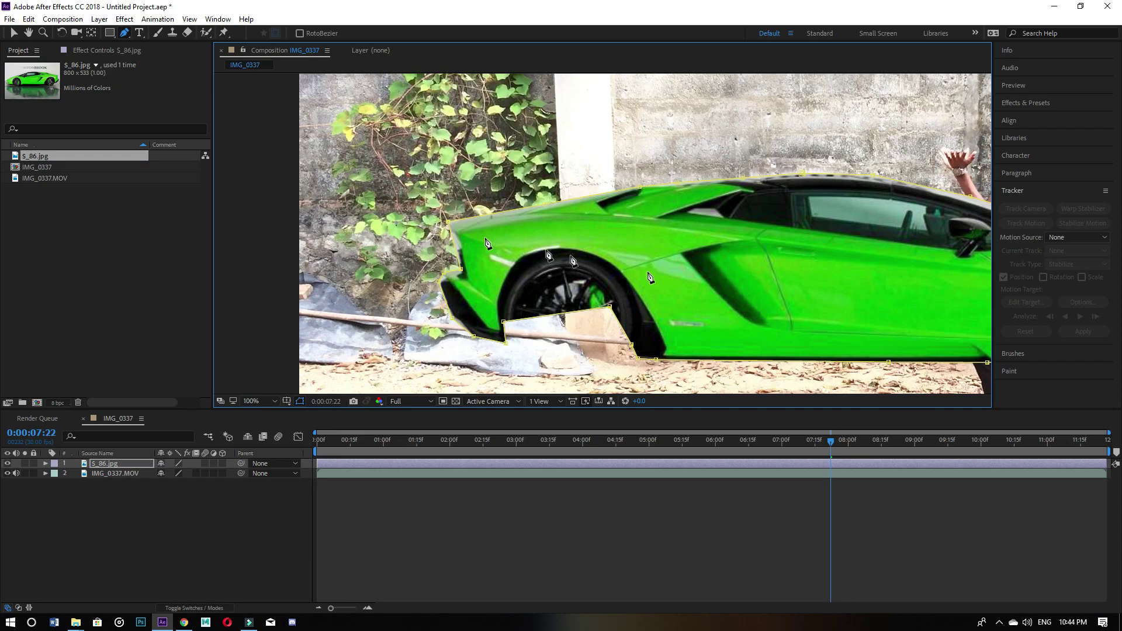
# Step: Add an elliptical mask around the car's rear wheel with the Ellipse tool
pyautogui.scroll(-2, 900, 324)
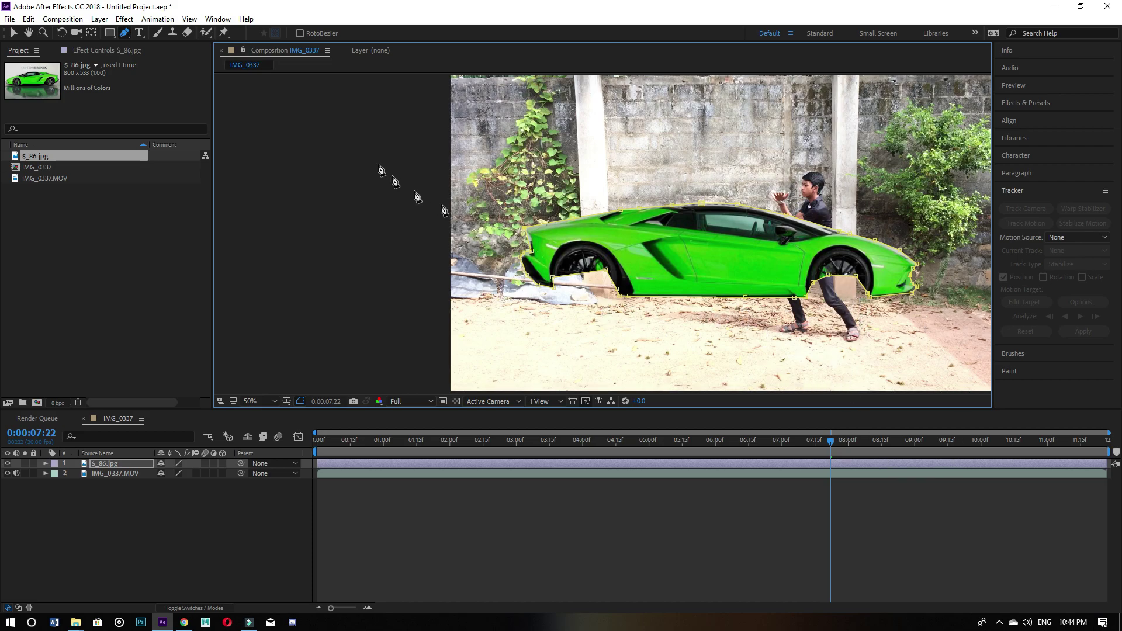
pyautogui.click(113, 33)
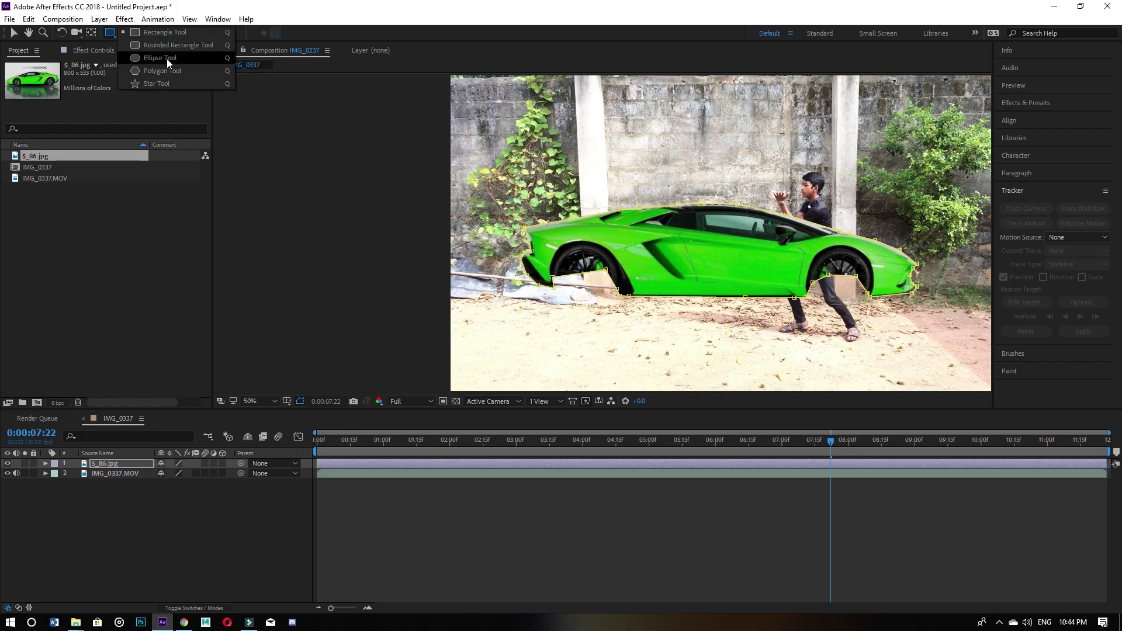
pyautogui.click(198, 59)
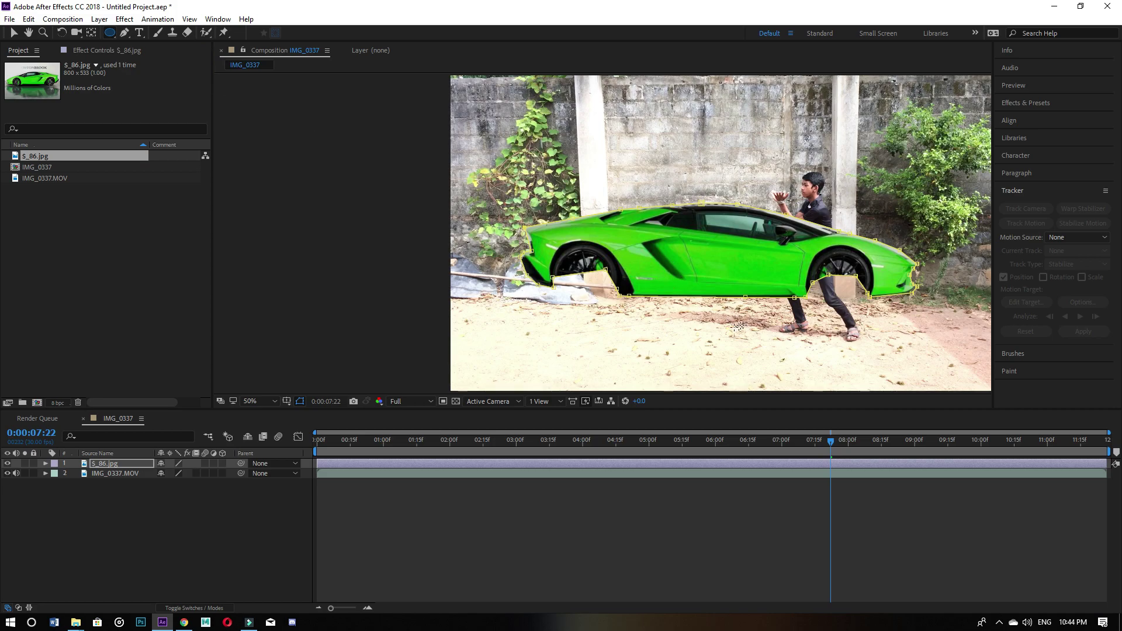
pyautogui.scroll(2, 734, 328)
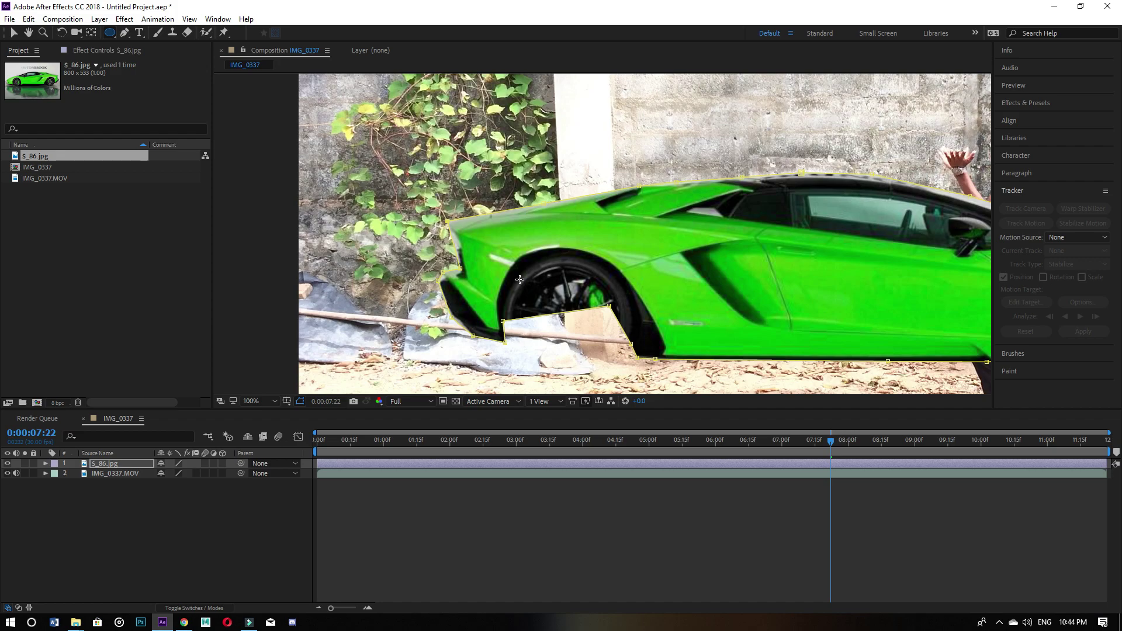
pyautogui.moveTo(513, 281); pyautogui.dragTo(634, 388)
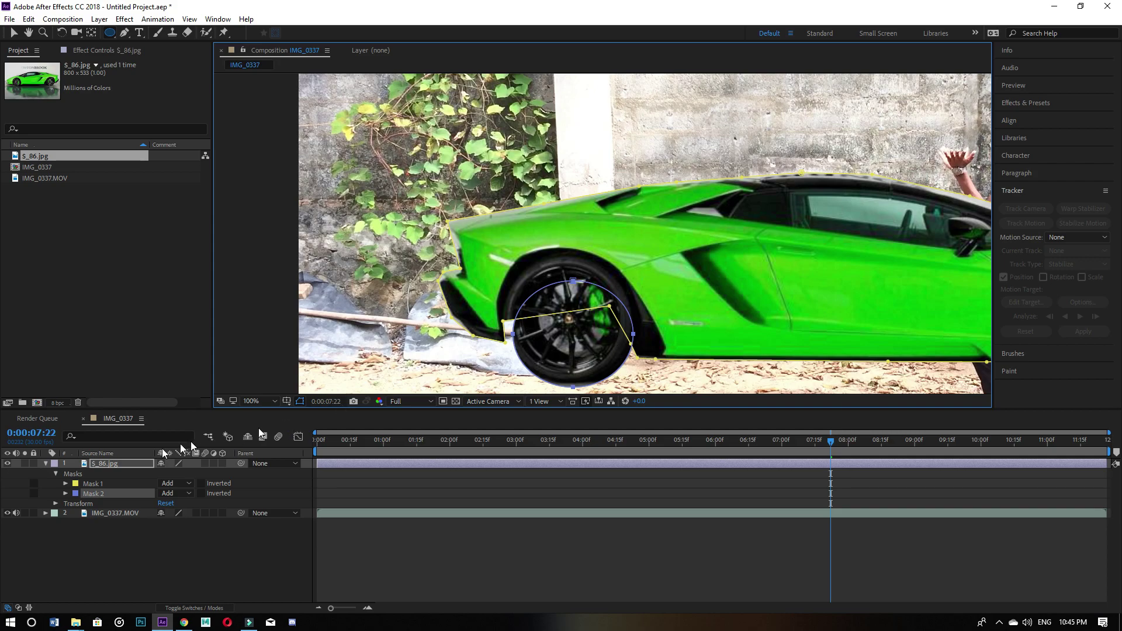
# Step: Move and resize the elliptical Mask 2 with its transform box so it fits tightly around the car's rear wheel
pyautogui.click(101, 495)
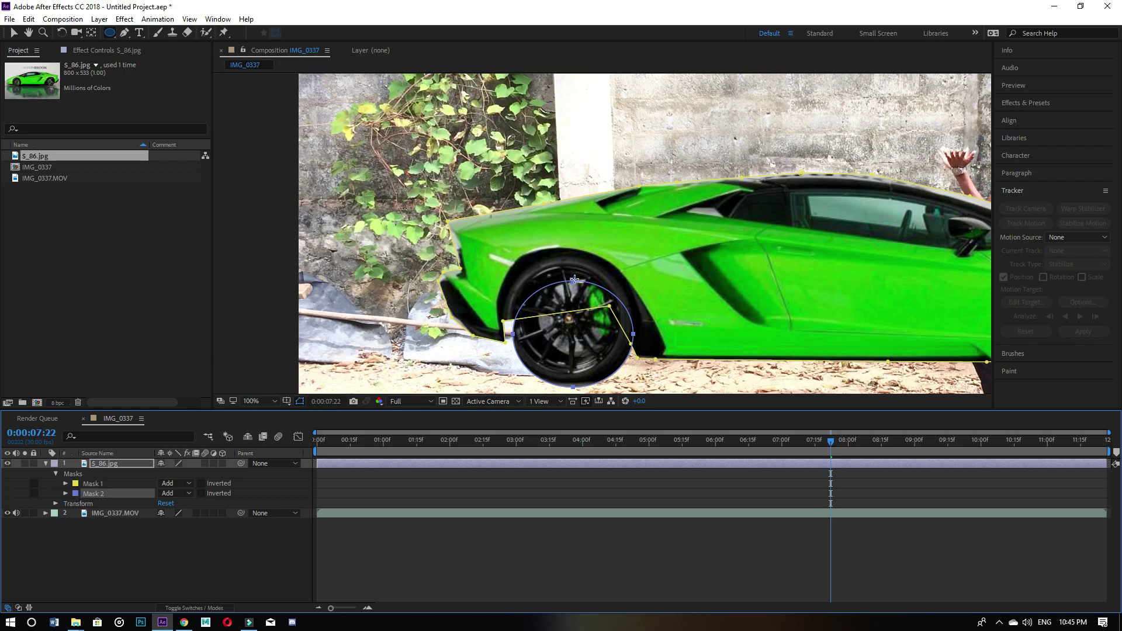
pyautogui.click(11, 32)
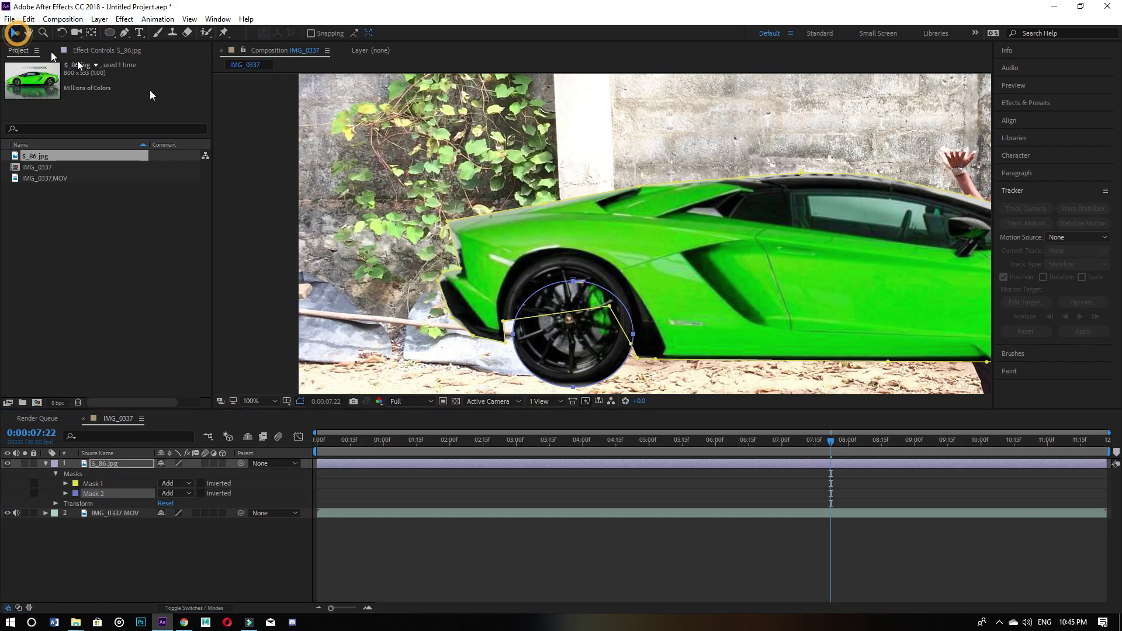
pyautogui.click(568, 282)
pyautogui.doubleClick(571, 281)
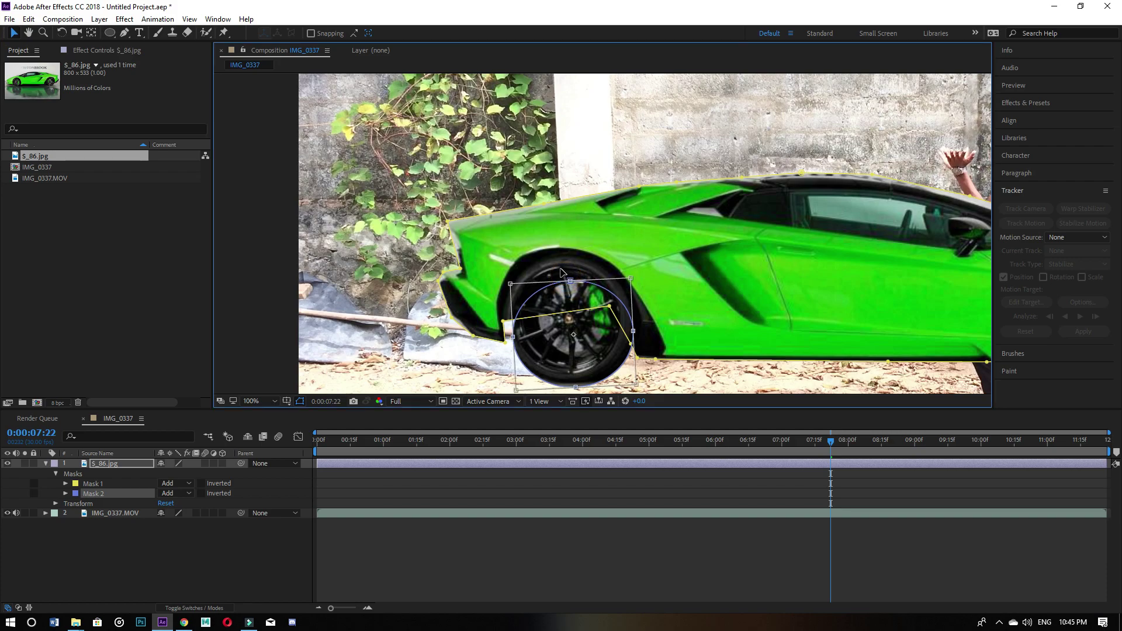
pyautogui.moveTo(559, 284); pyautogui.dragTo(568, 258)
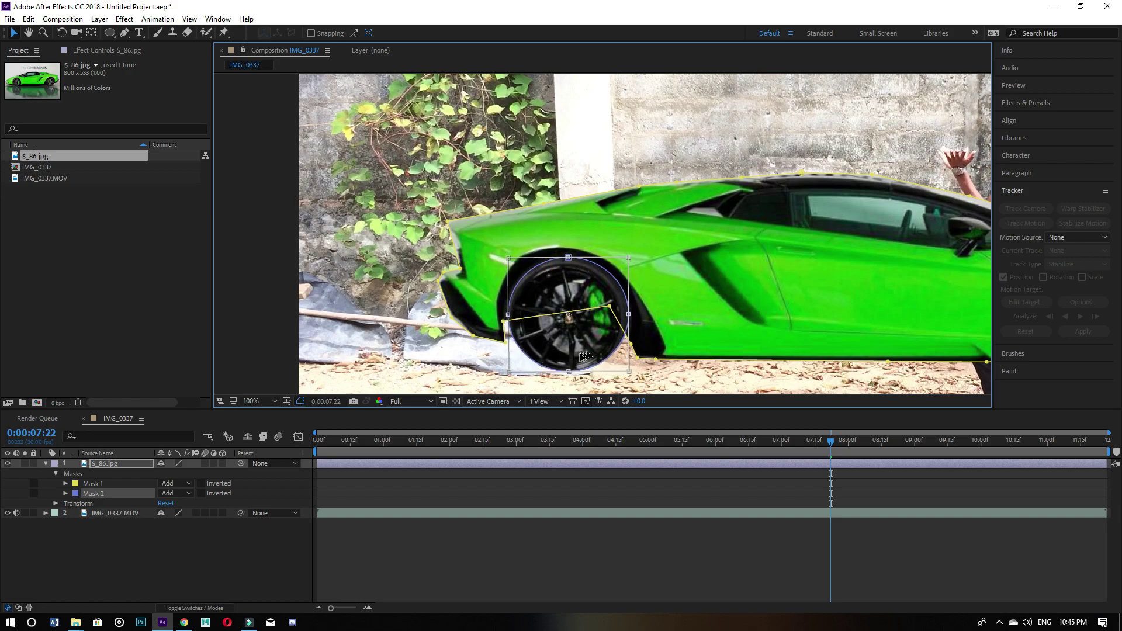
pyautogui.moveTo(570, 369); pyautogui.dragTo(569, 385)
pyautogui.moveTo(628, 320); pyautogui.dragTo(634, 320)
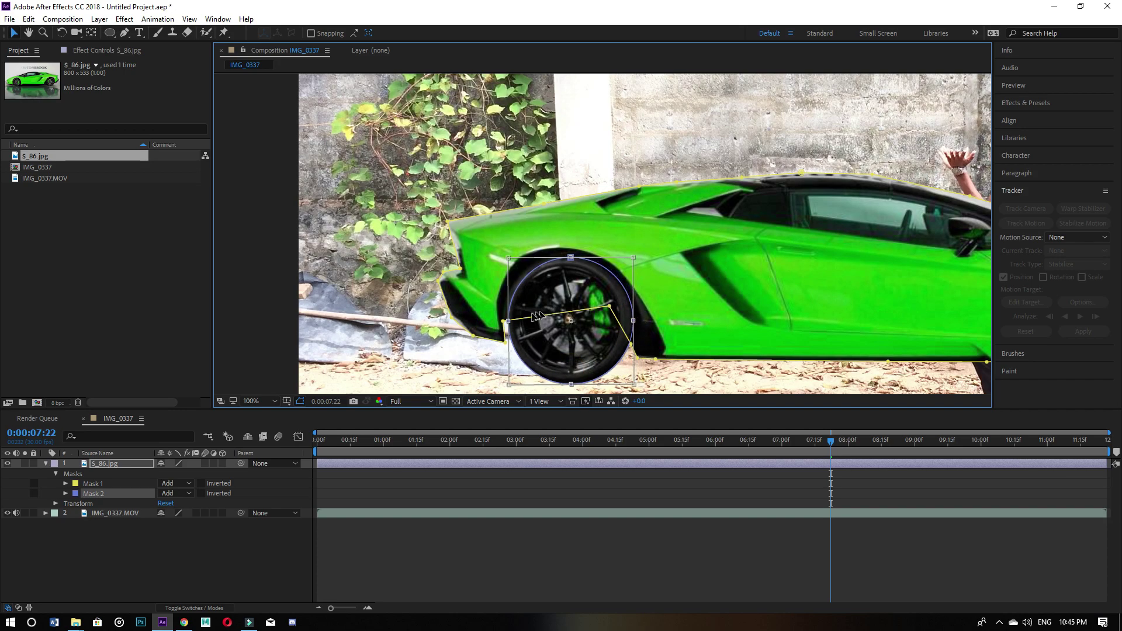
pyautogui.moveTo(509, 322); pyautogui.dragTo(504, 321)
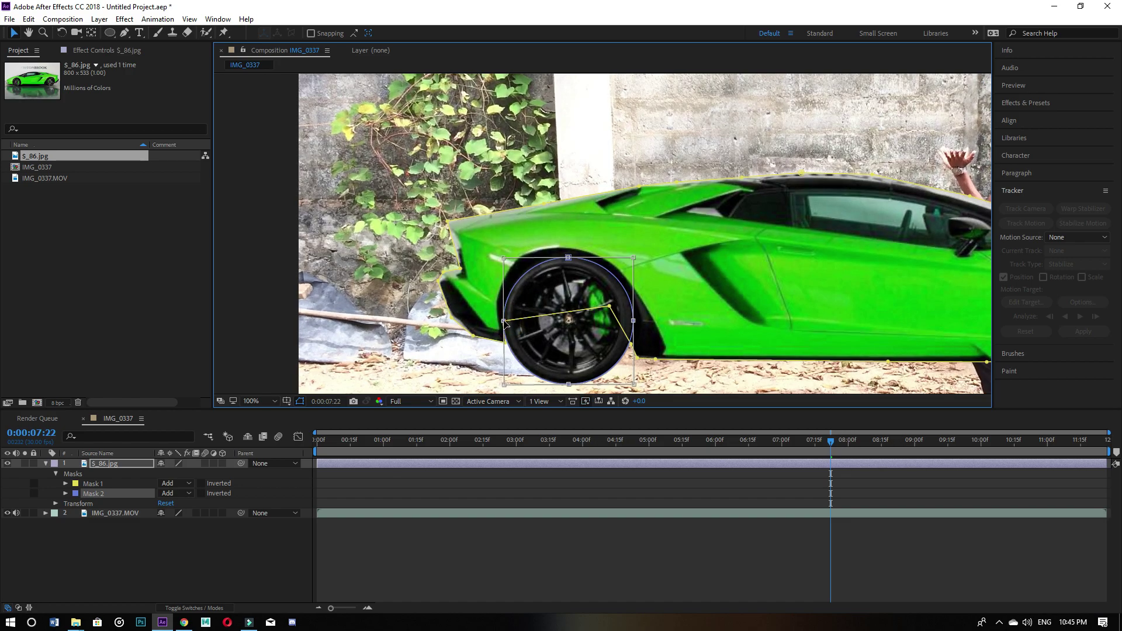
# Step: Add an elliptical mask over the car's front wheel with the Ellipse tool
pyautogui.moveTo(698, 313); pyautogui.dragTo(360, 301)
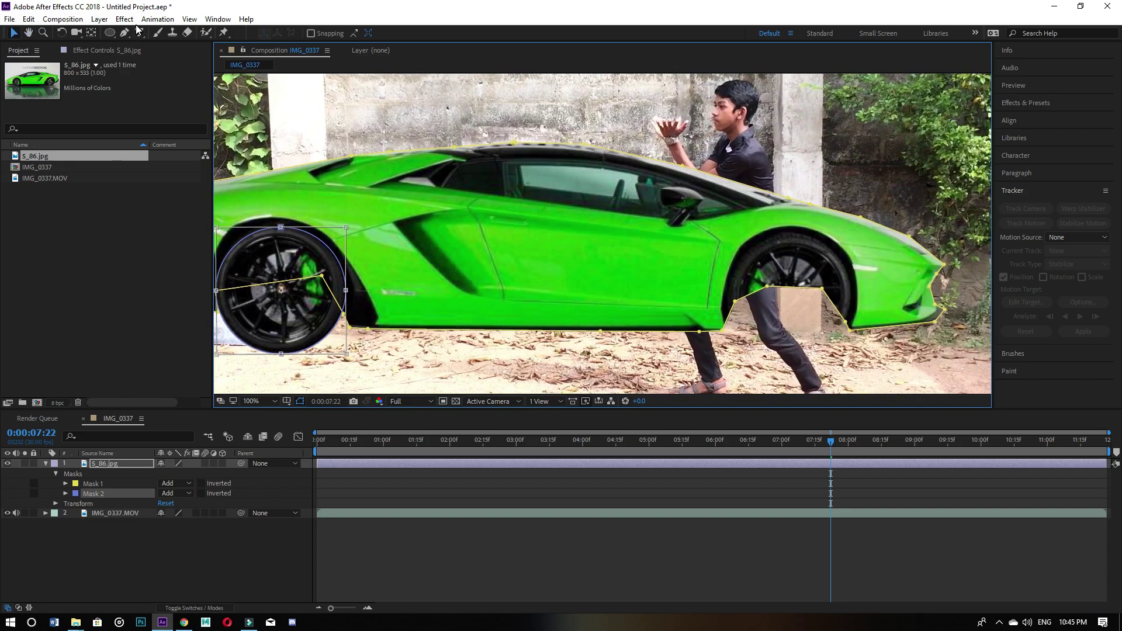
pyautogui.click(110, 33)
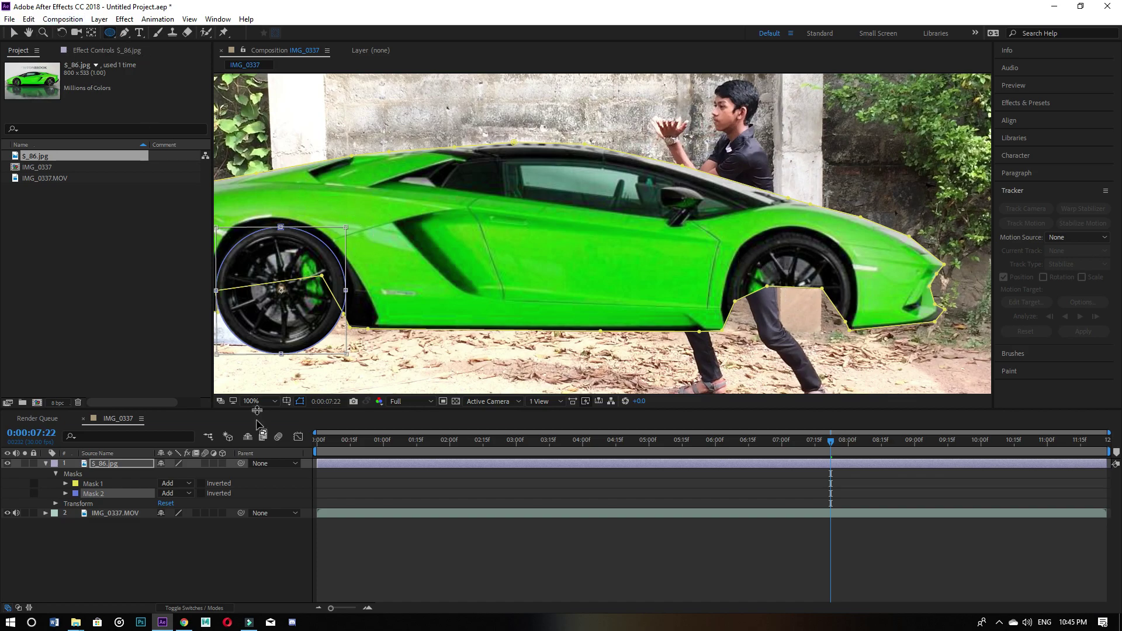
pyautogui.click(164, 490)
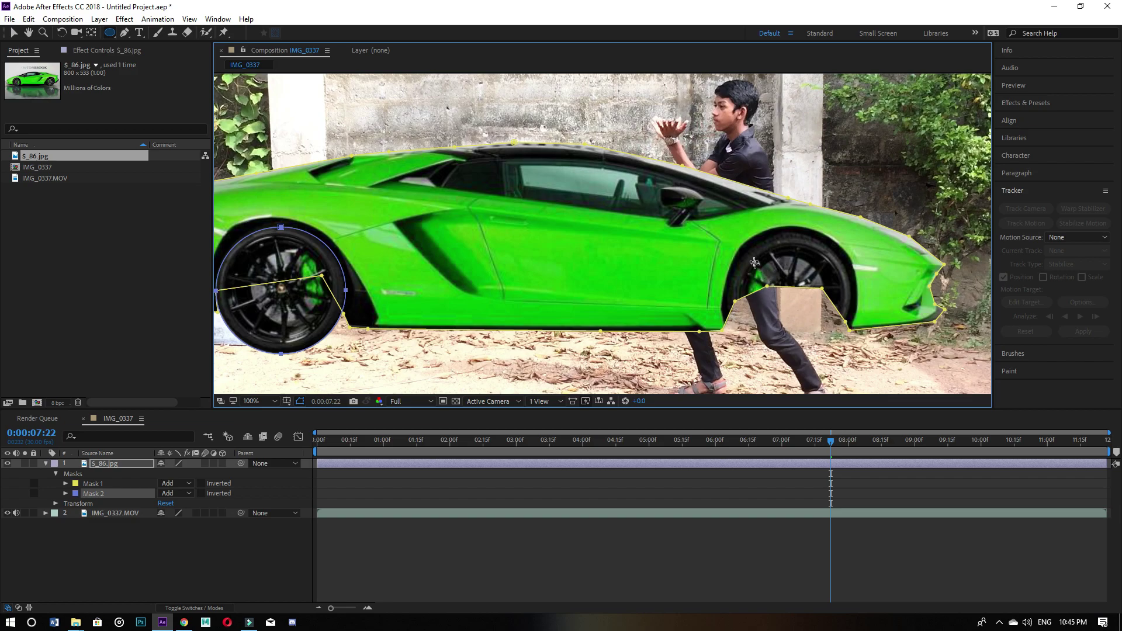
pyautogui.moveTo(760, 254); pyautogui.dragTo(882, 375)
pyautogui.press('v')
pyautogui.click(816, 272)
pyautogui.click(841, 275)
pyautogui.click(853, 267)
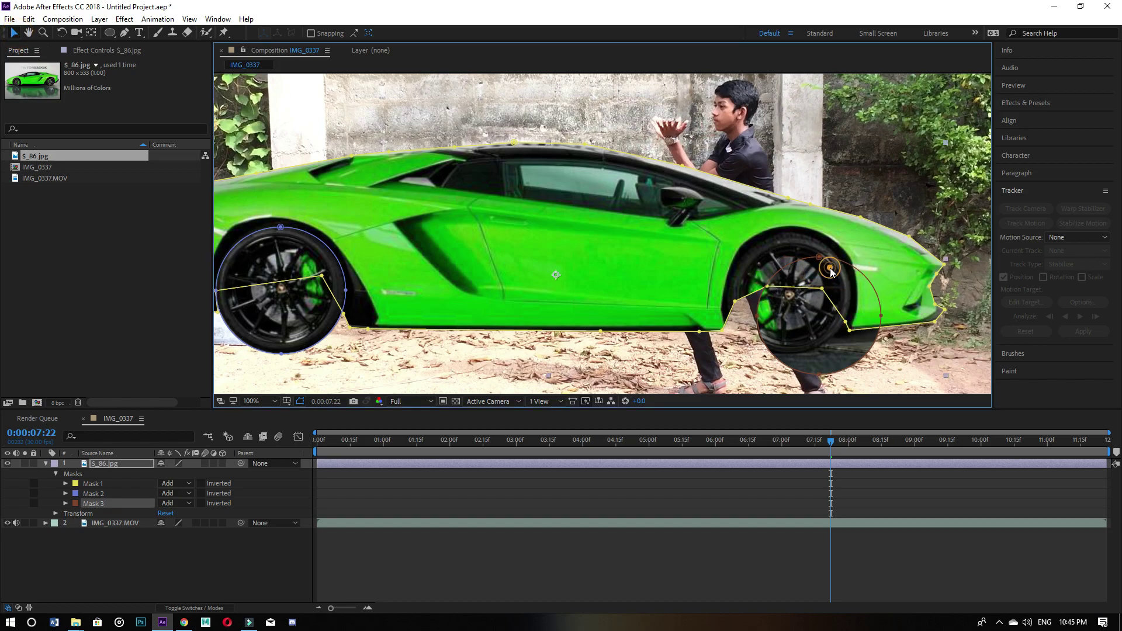
pyautogui.doubleClick(831, 270)
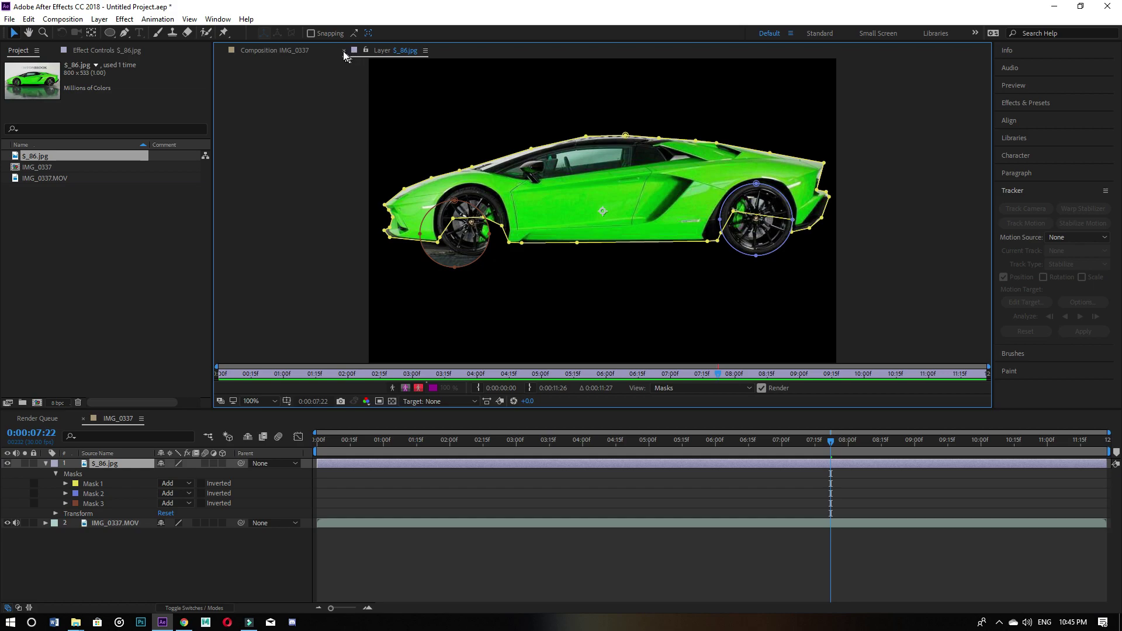
pyautogui.click(344, 51)
# Step: Move the front-wheel ellipse onto the tyre and stretch it to fit around the whole front wheel
pyautogui.click(822, 261)
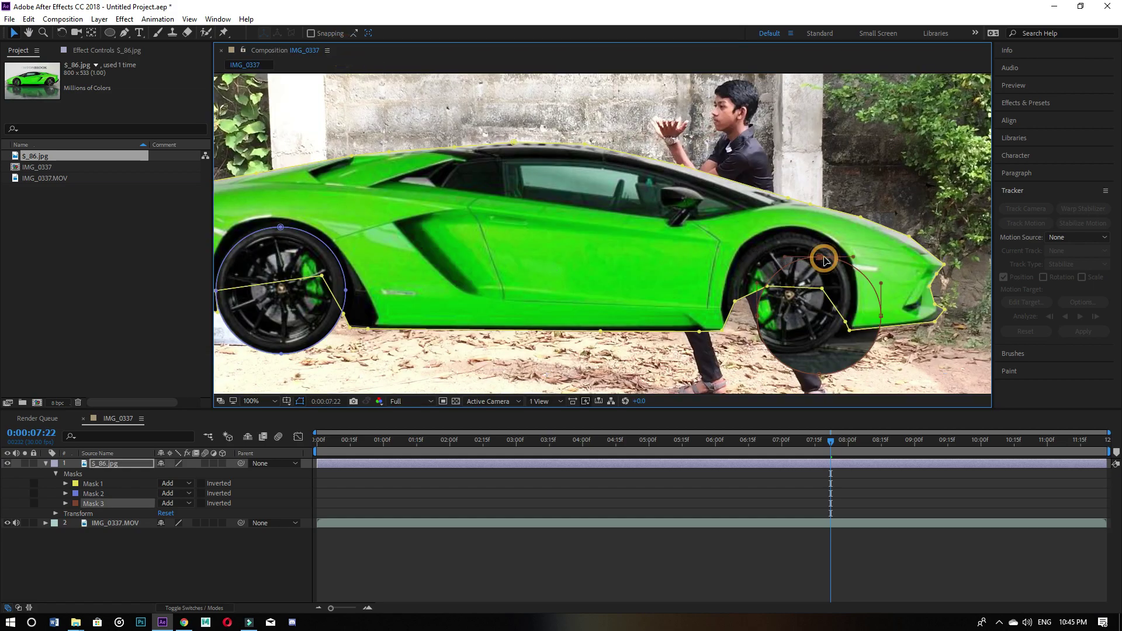
pyautogui.doubleClick(820, 262)
pyautogui.moveTo(818, 263); pyautogui.dragTo(789, 253)
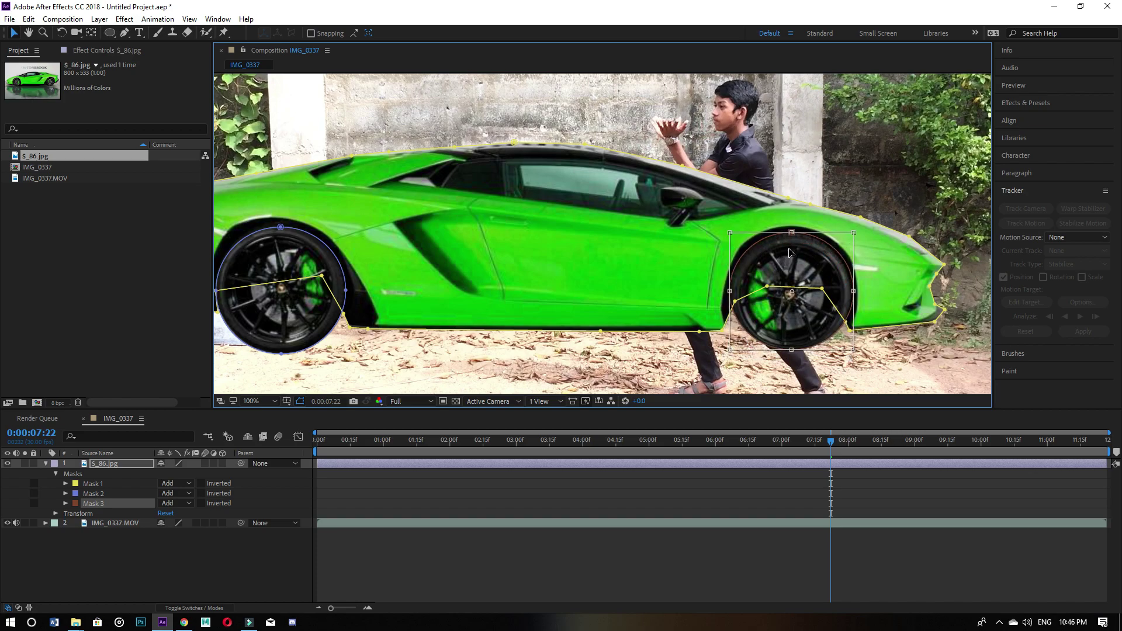
pyautogui.click(794, 351)
pyautogui.moveTo(793, 350); pyautogui.dragTo(796, 358)
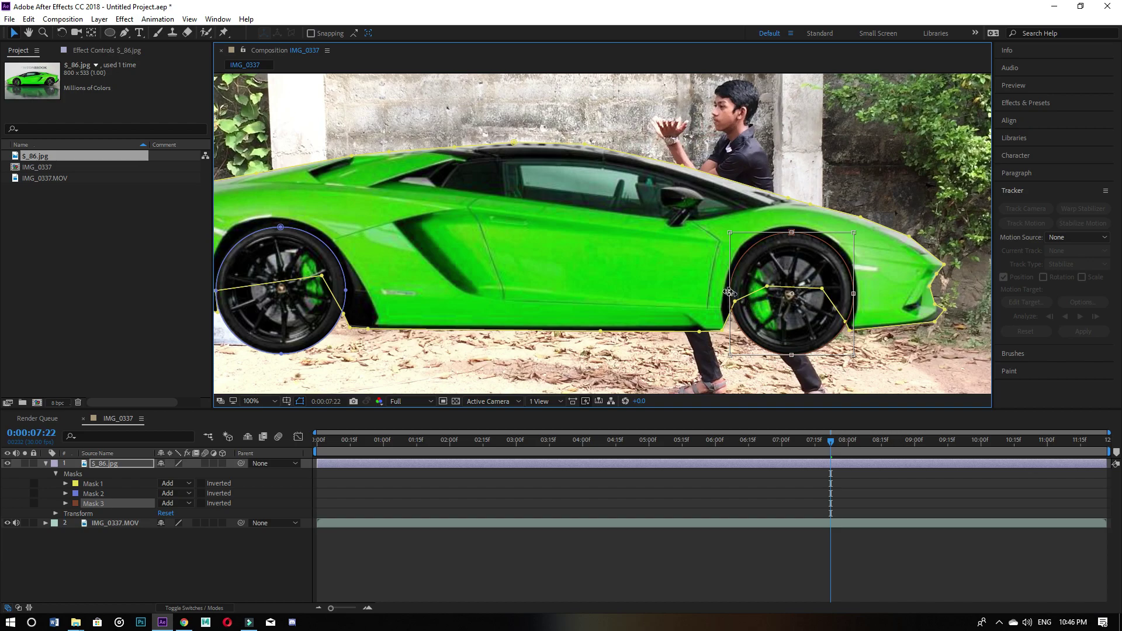
pyautogui.moveTo(793, 266); pyautogui.dragTo(788, 264)
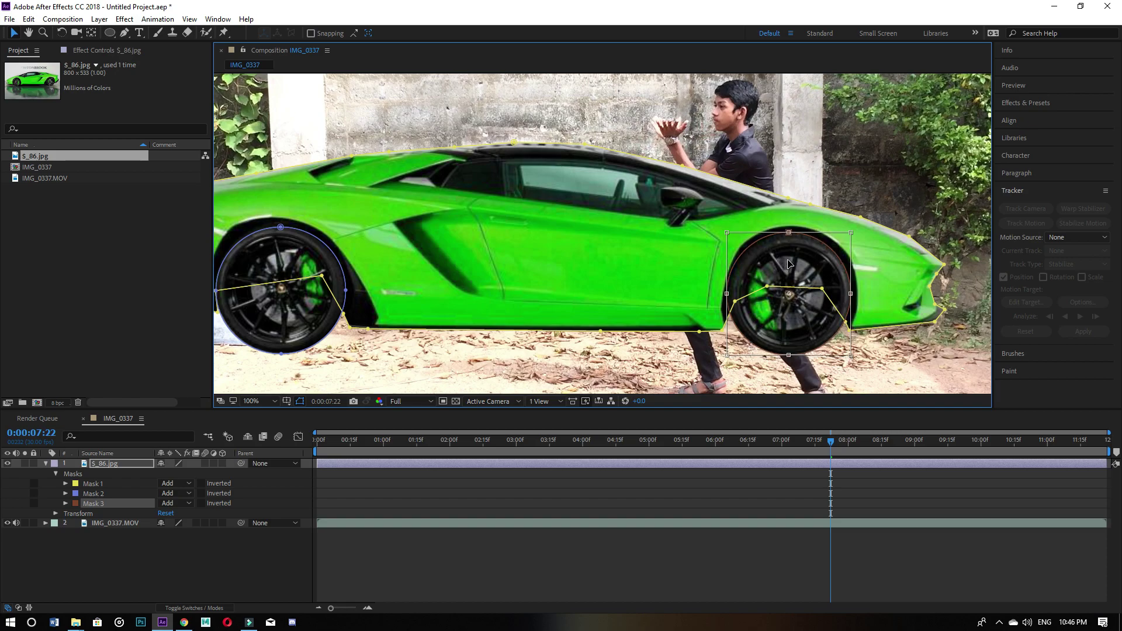
pyautogui.press('Return')
pyautogui.click(936, 344)
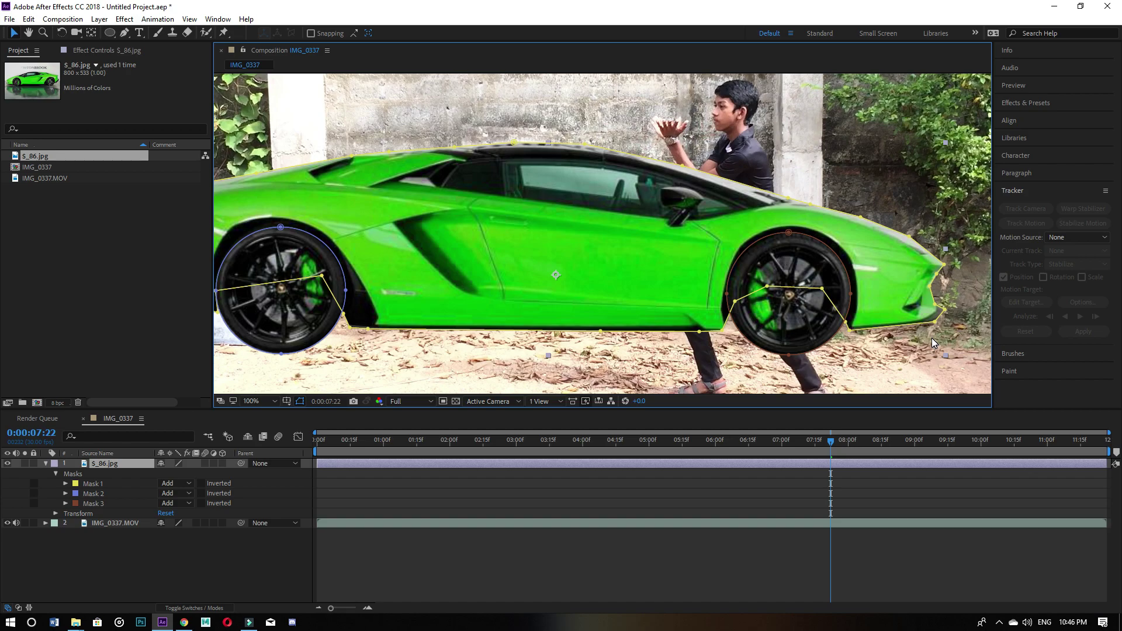
# Step: Collapse the S_86.jpg layer and shift the car back so its rear extends outside the frame, clear of the man
pyautogui.scroll(-2, 605, 215)
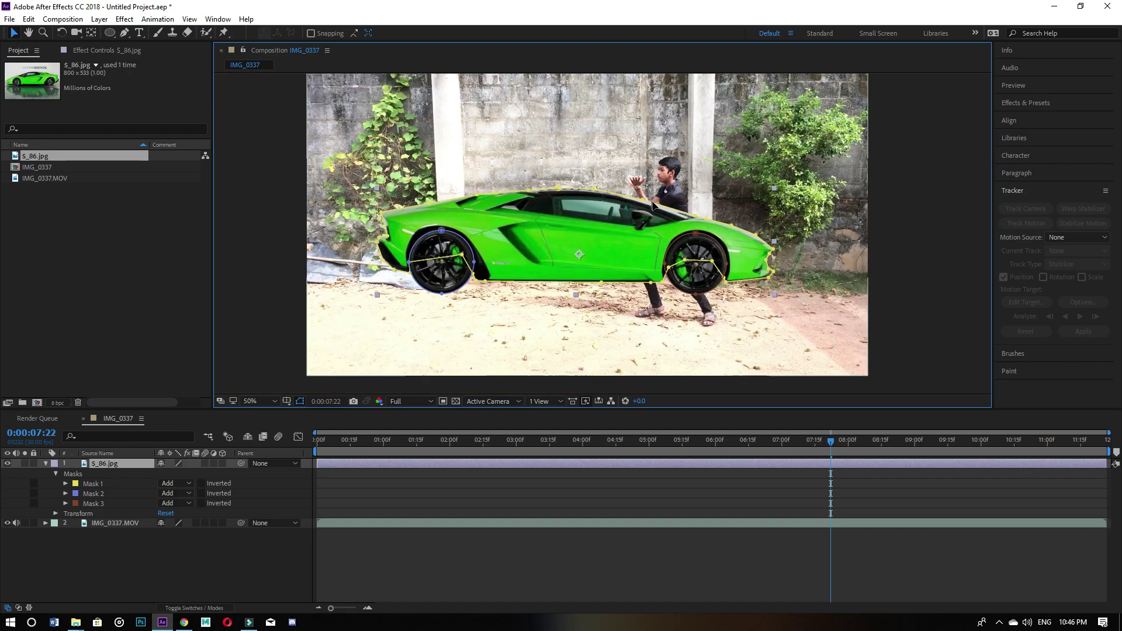
pyautogui.click(47, 464)
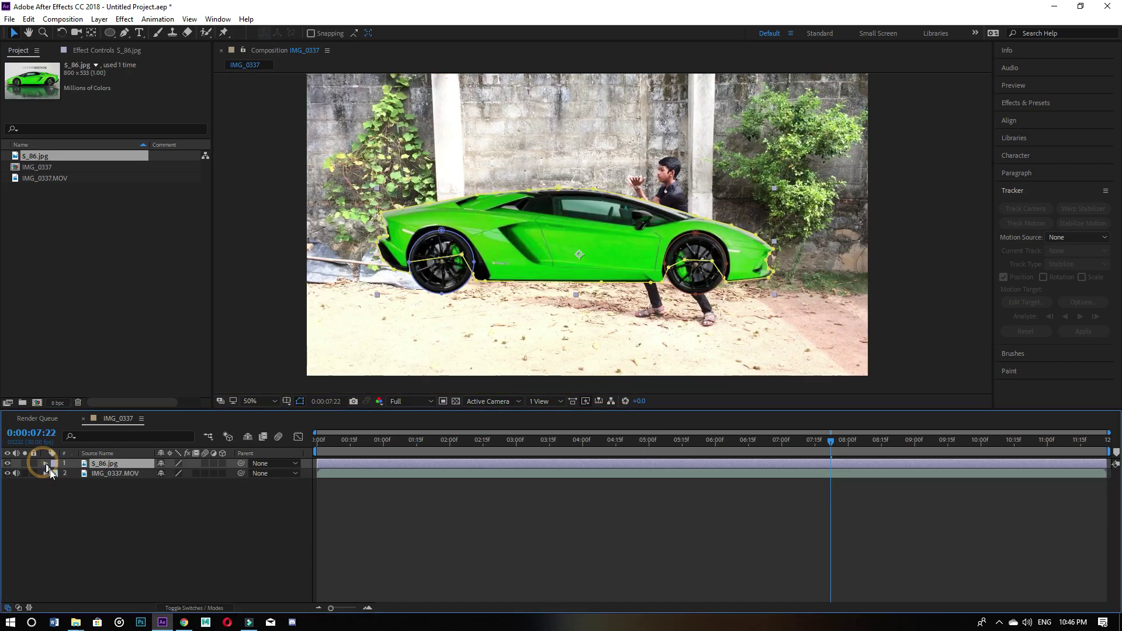
pyautogui.click(77, 503)
pyautogui.click(105, 464)
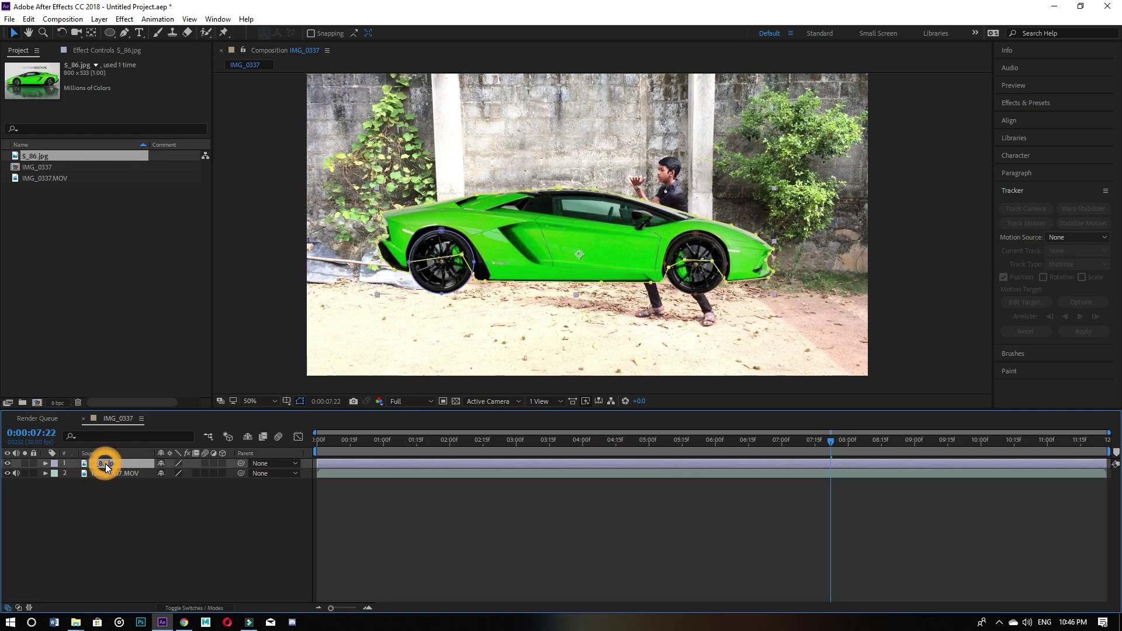
pyautogui.click(117, 491)
pyautogui.moveTo(553, 257); pyautogui.dragTo(407, 275)
# Step: At 0:00:04:25, enlarge the car layer to about 202.1 % wide and 203.8 % high
pyautogui.moveTo(830, 446); pyautogui.dragTo(637, 457)
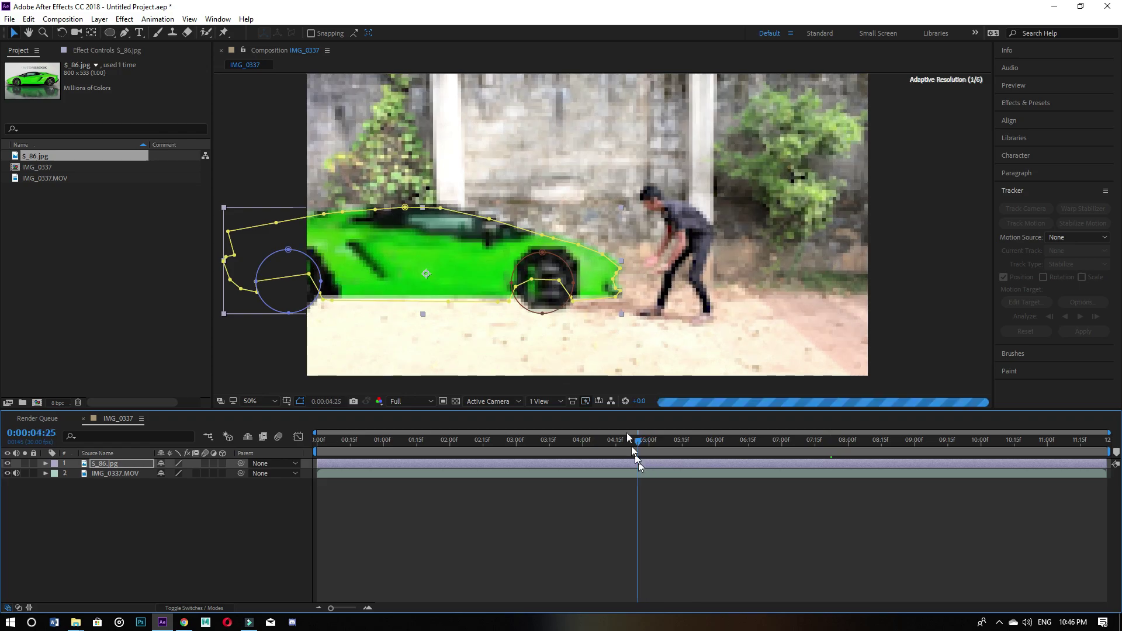
pyautogui.moveTo(622, 316); pyautogui.dragTo(653, 328)
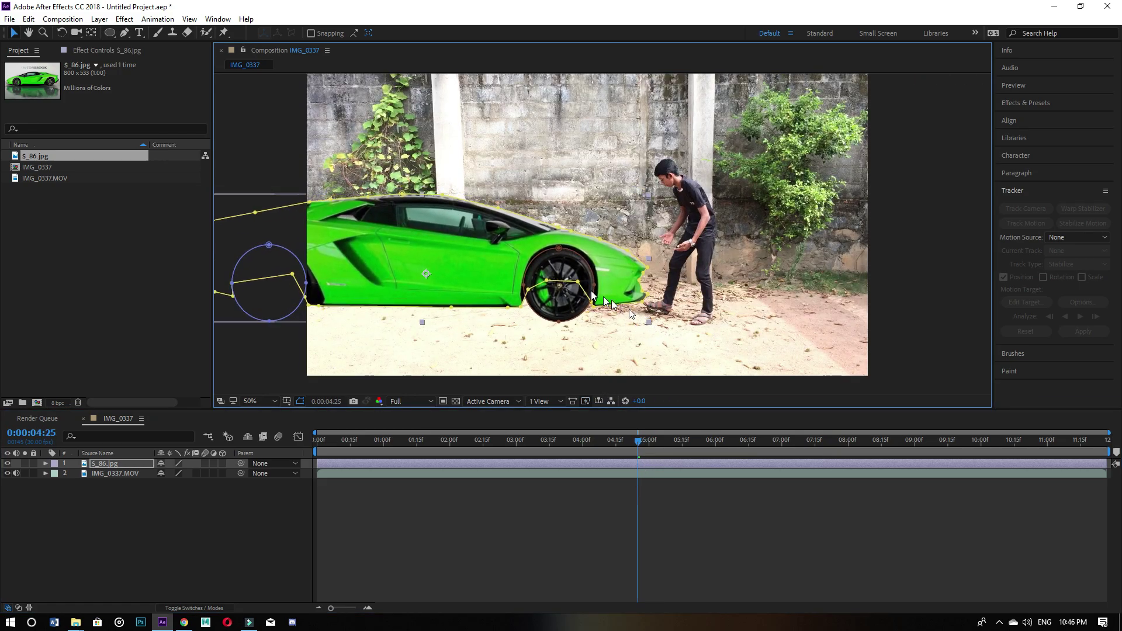
pyautogui.hotkey('ctrl', 'z')
# Step: Go to 0:00:05:12, where the man crouches, and align the car's front bumper with his hands
pyautogui.moveTo(633, 437); pyautogui.dragTo(705, 439)
pyautogui.moveTo(577, 282); pyautogui.dragTo(585, 285)
pyautogui.moveTo(704, 450); pyautogui.dragTo(676, 452)
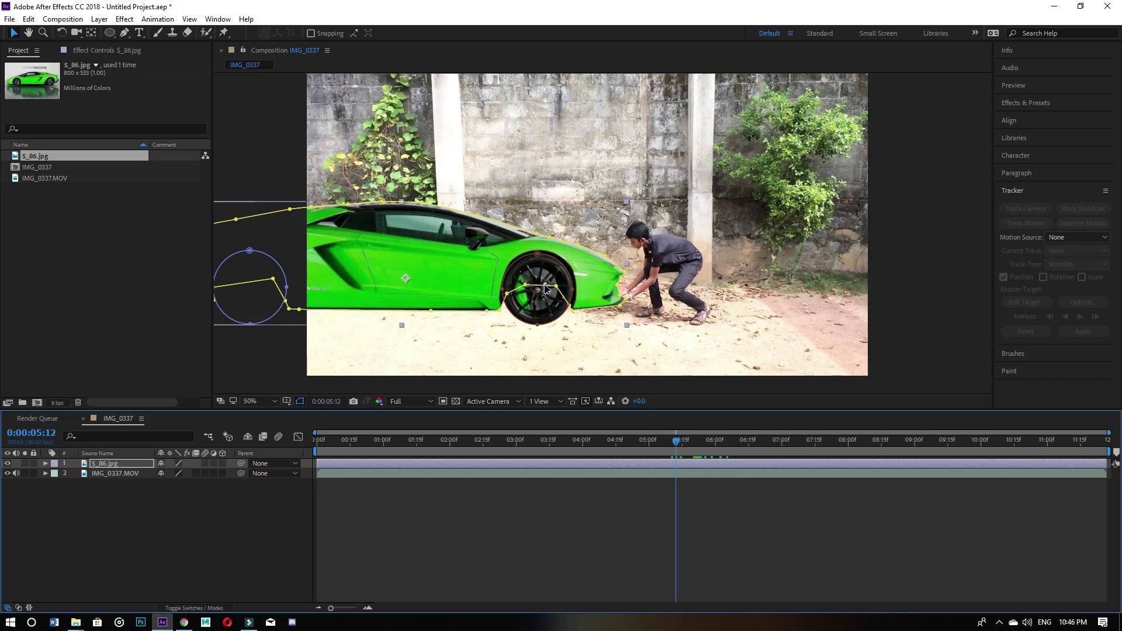
pyautogui.moveTo(411, 281); pyautogui.dragTo(409, 280)
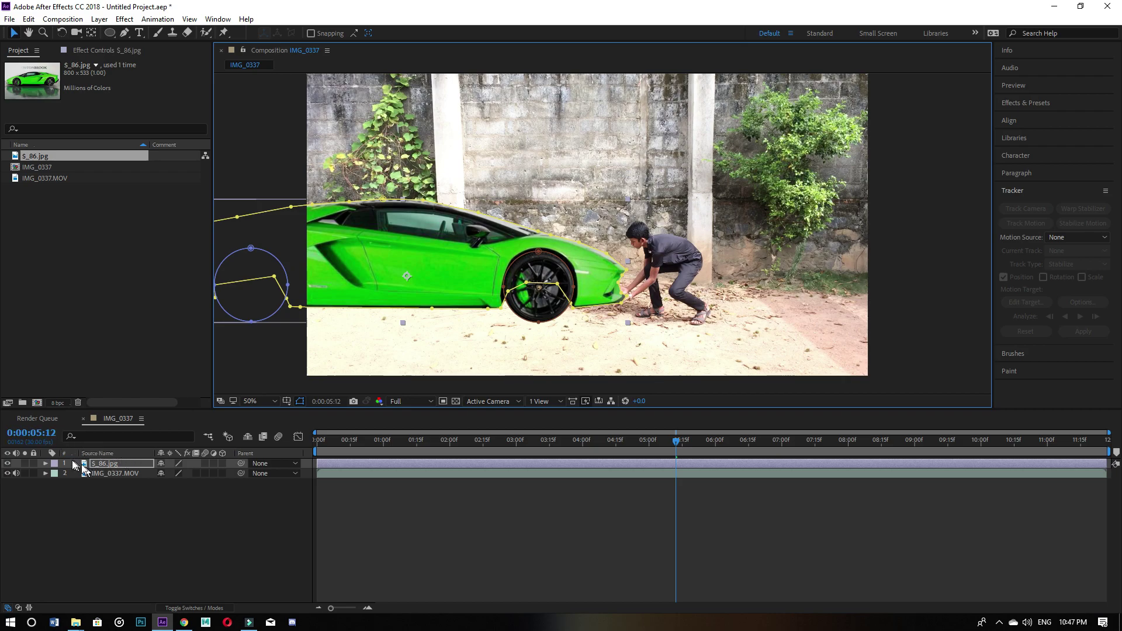
# Step: Set the car layer's Anchor Point to 664.0, 281.5 so the pivot sits at the centre of the rear wheel
pyautogui.click(45, 463)
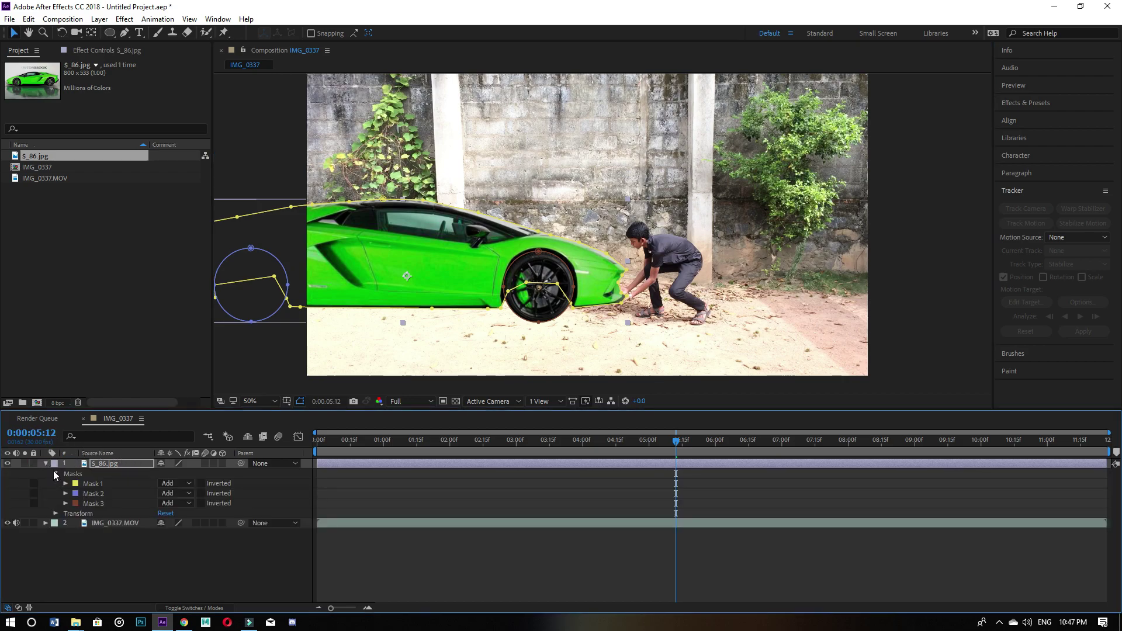
pyautogui.click(56, 474)
pyautogui.click(56, 484)
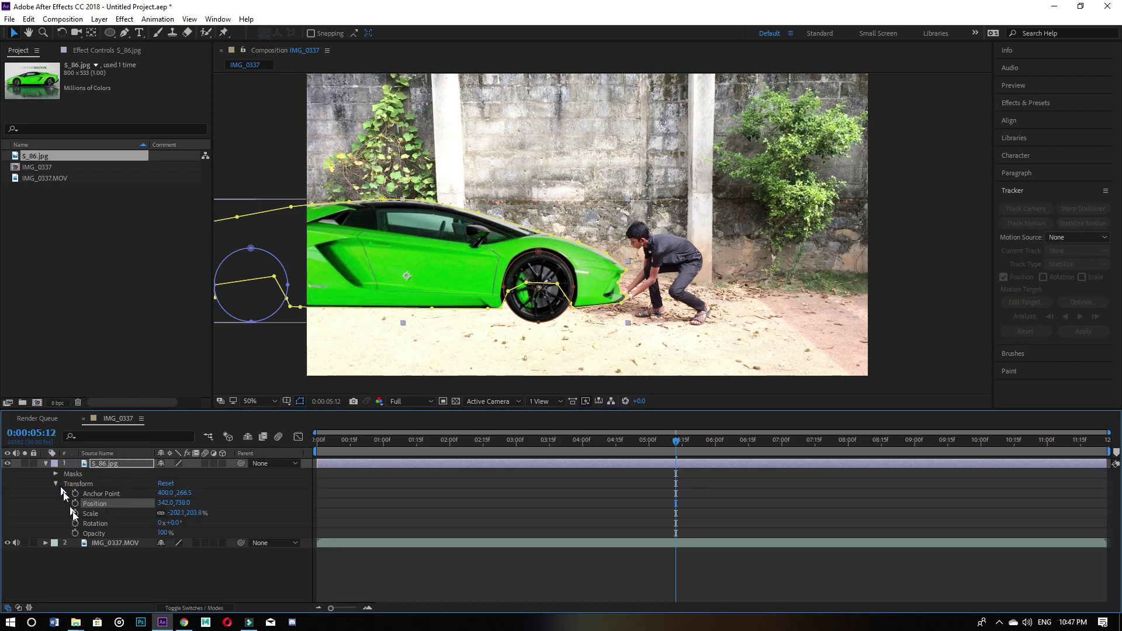
pyautogui.click(97, 494)
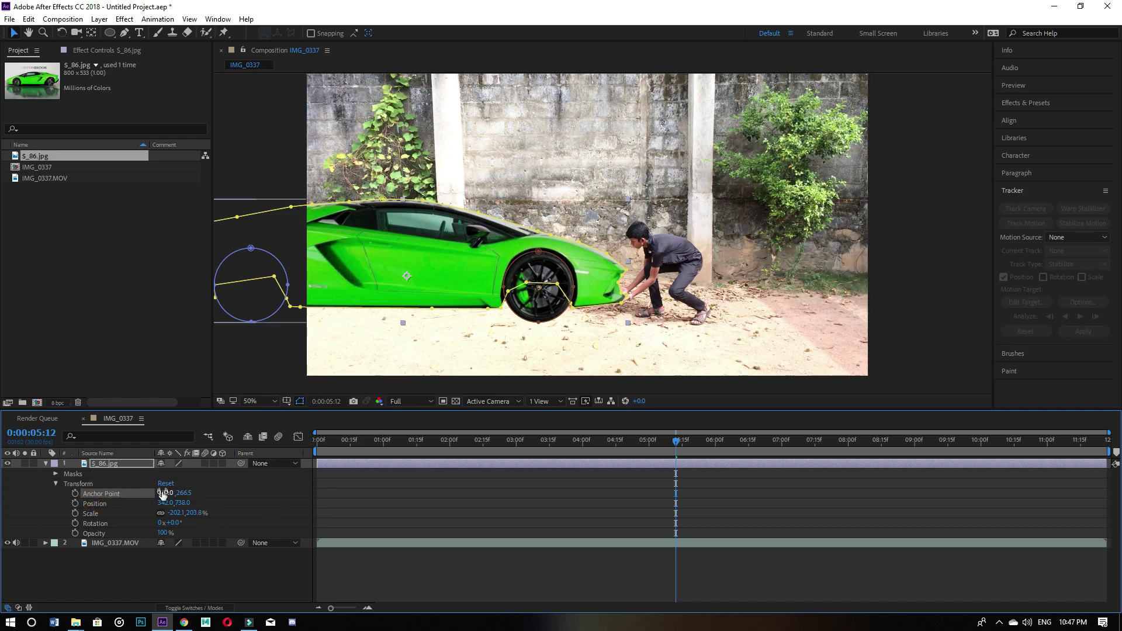
pyautogui.click(99, 464)
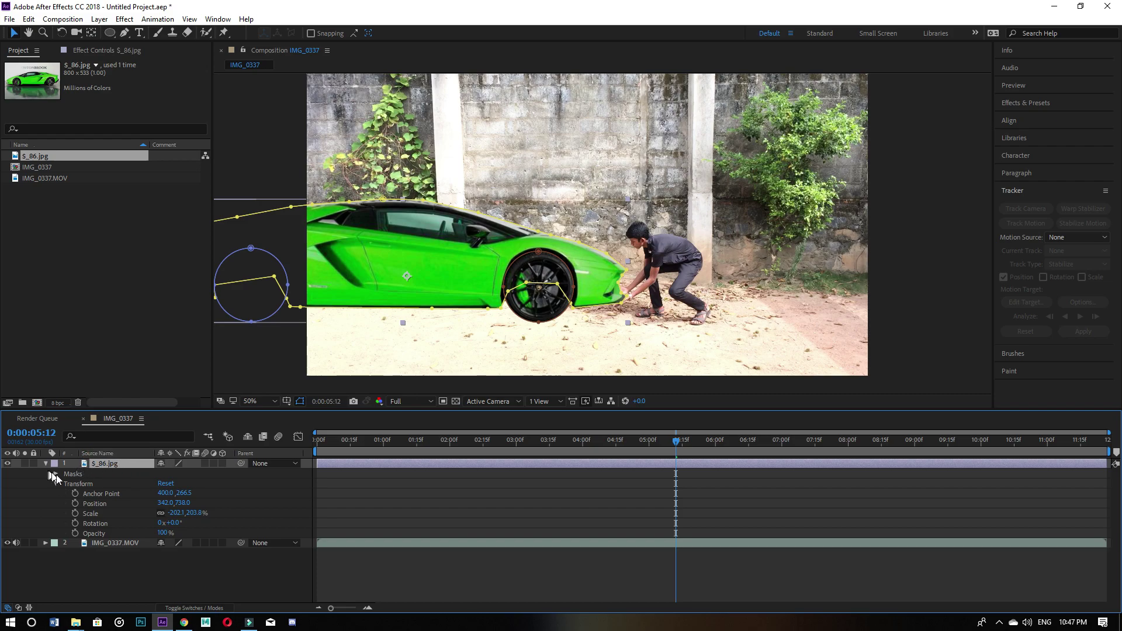
pyautogui.press('space')
pyautogui.moveTo(389, 293); pyautogui.dragTo(486, 277)
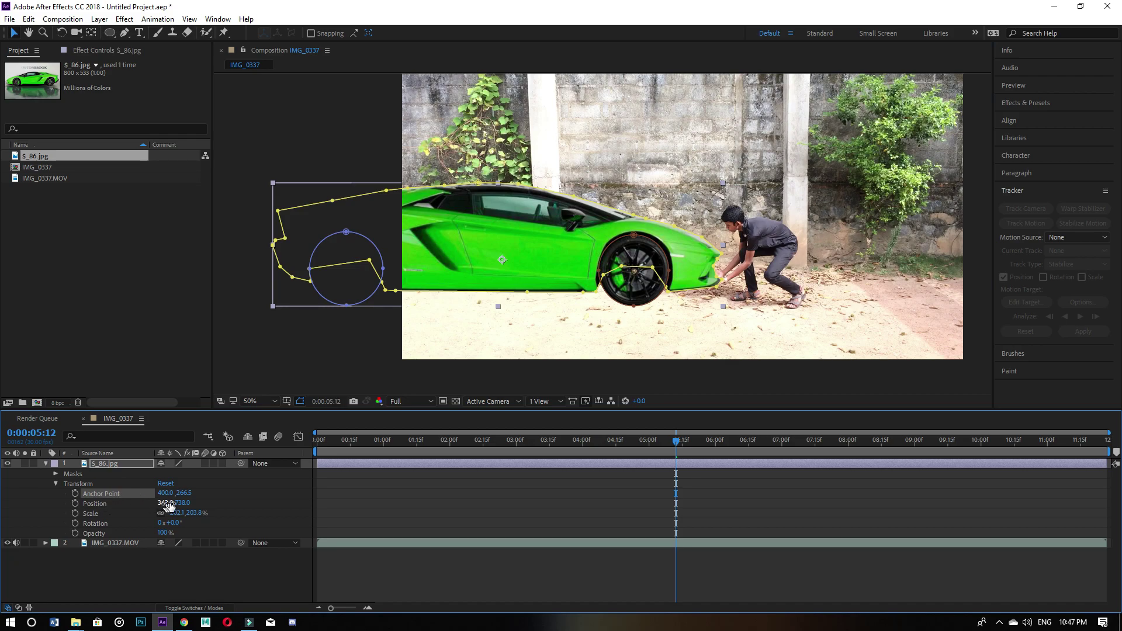
pyautogui.moveTo(168, 496); pyautogui.dragTo(316, 492)
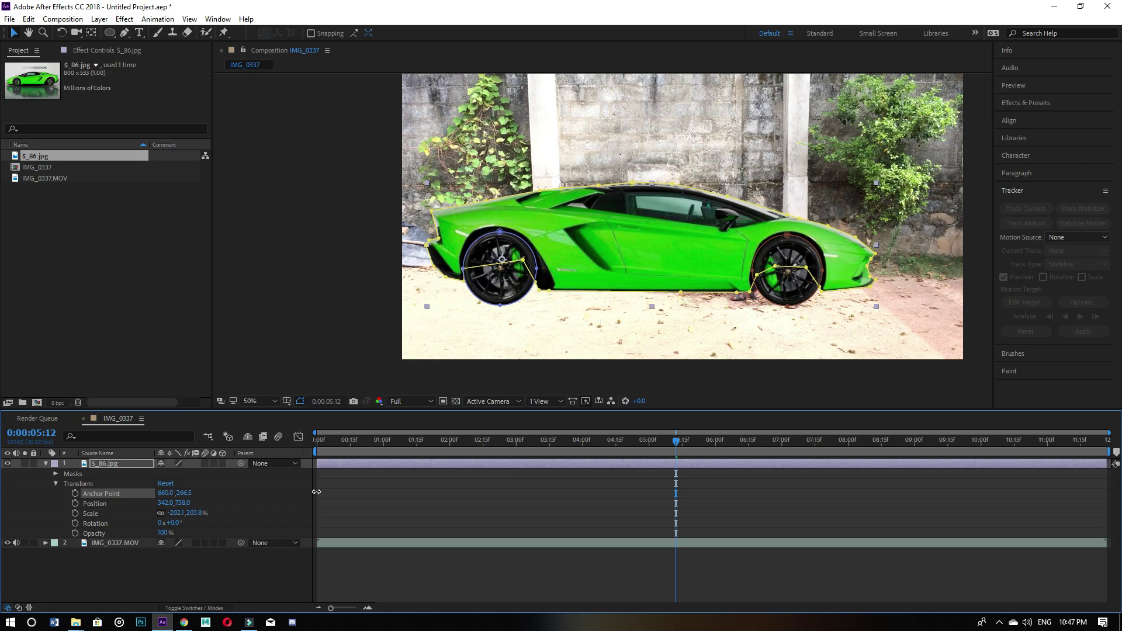
pyautogui.moveTo(318, 492); pyautogui.dragTo(318, 493)
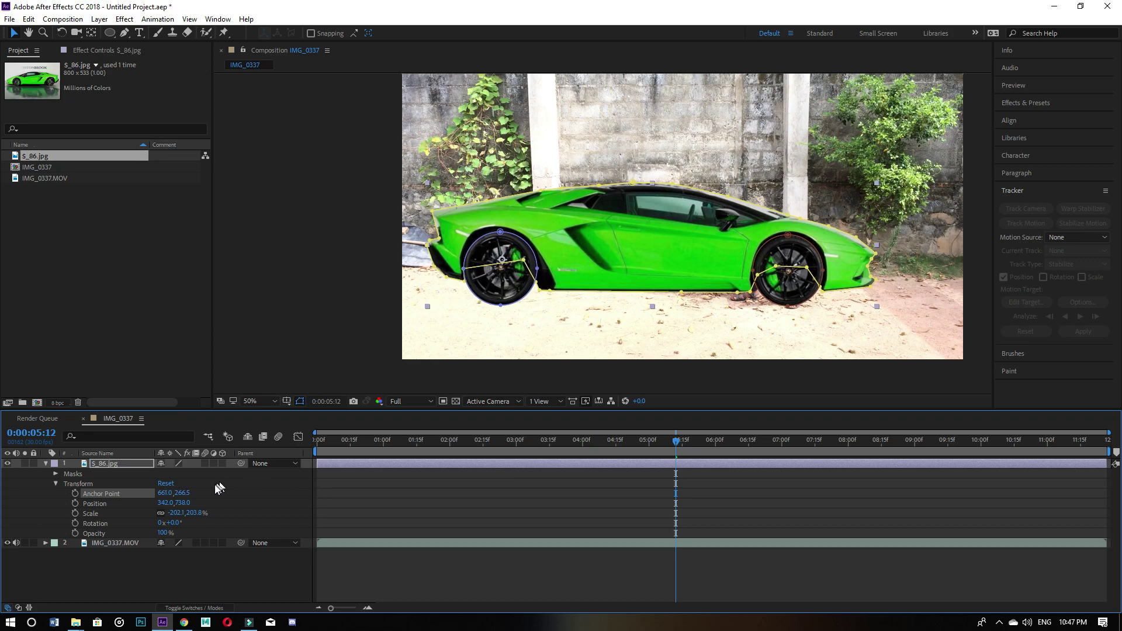
pyautogui.moveTo(187, 496); pyautogui.dragTo(195, 497)
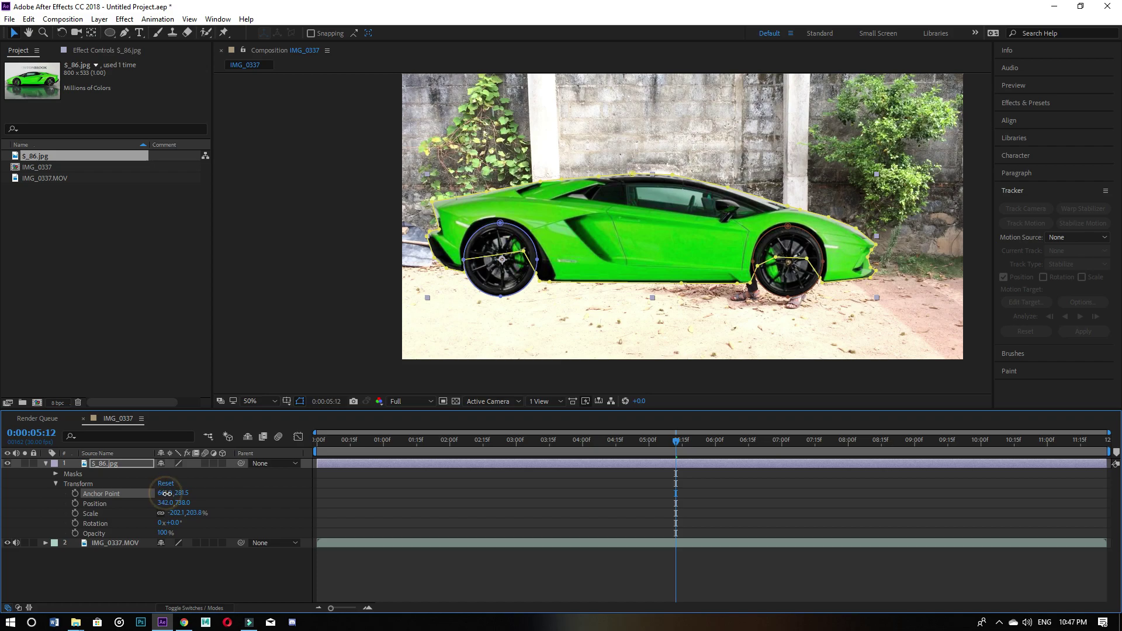
pyautogui.moveTo(167, 494); pyautogui.dragTo(168, 494)
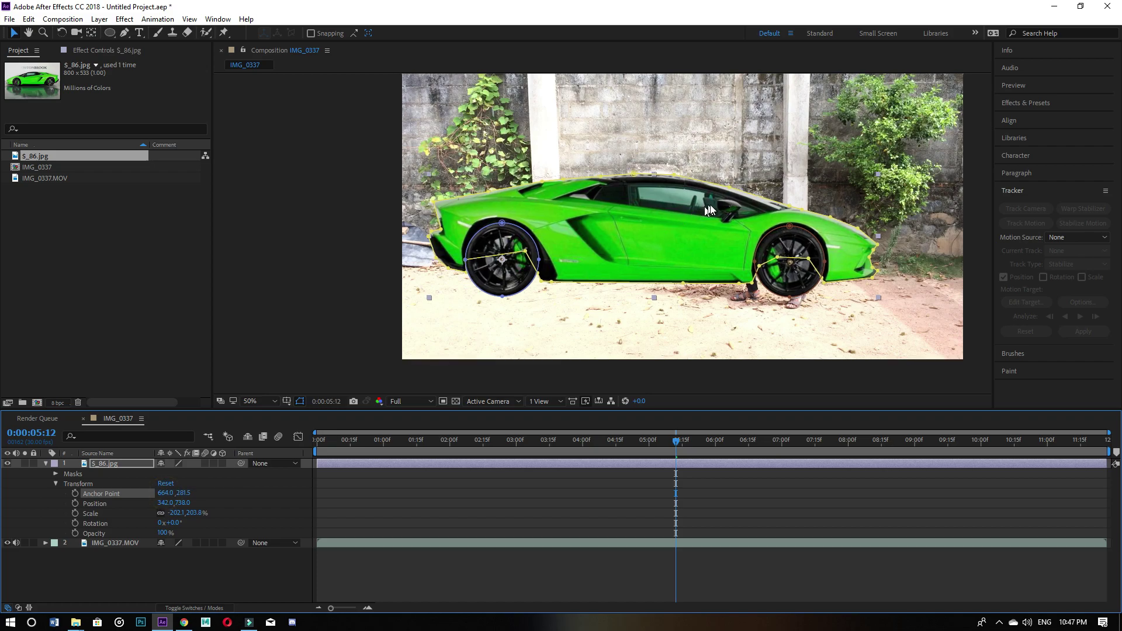
# Step: Move the car back to the man's hands at Position -202.0, 774.0 and start Position and Rotation keyframes at 0:00:05:12
pyautogui.moveTo(699, 245); pyautogui.dragTo(539, 255)
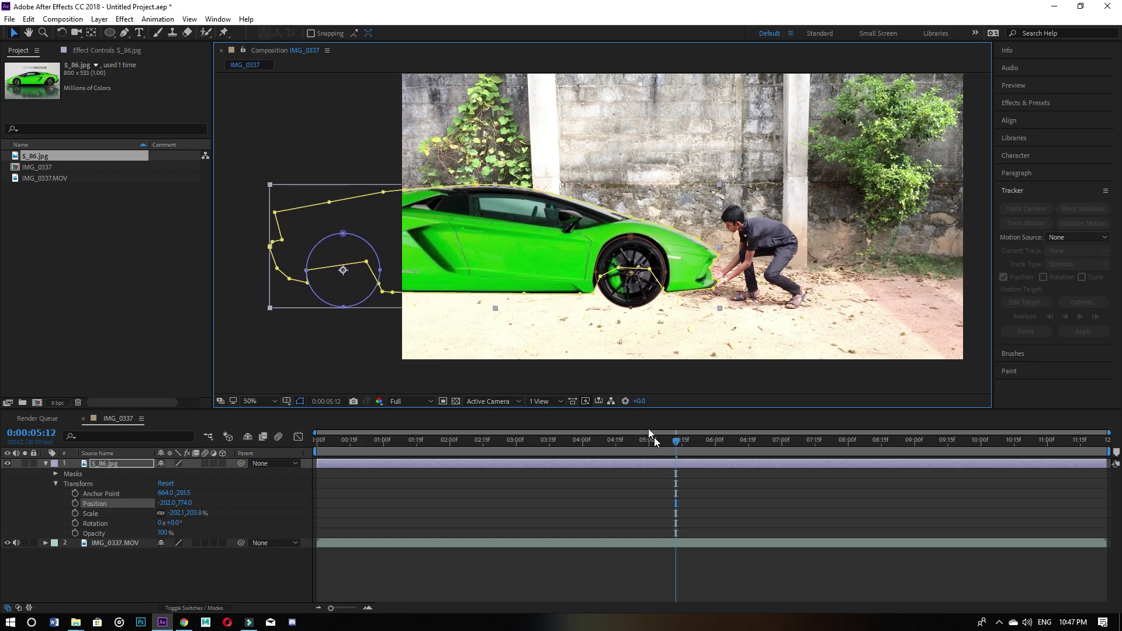
pyautogui.moveTo(676, 445)
pyautogui.mouseDown()
pyautogui.moveTo(663, 448)
pyautogui.moveTo(692, 447)
pyautogui.moveTo(675, 457)
pyautogui.mouseUp()
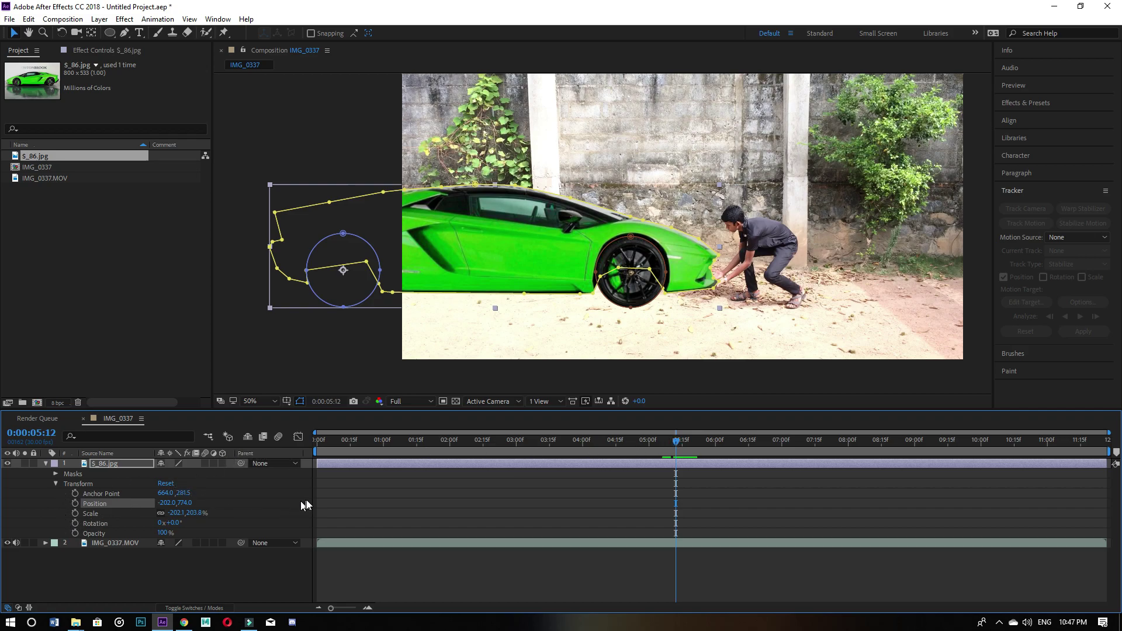
pyautogui.click(74, 501)
pyautogui.click(75, 523)
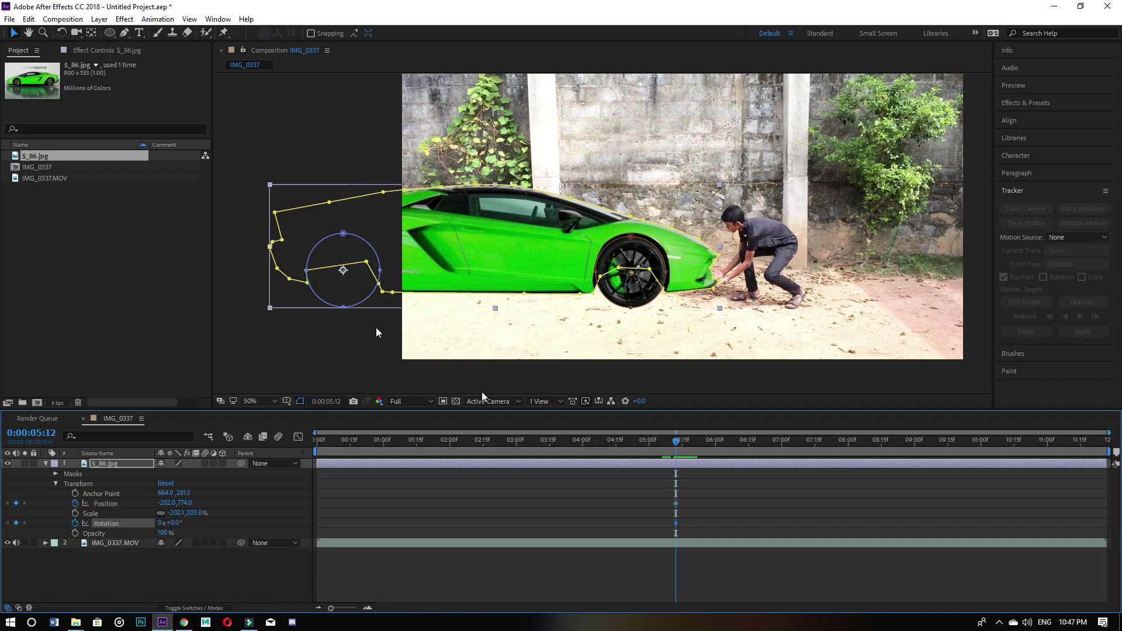
# Step: At 0:00:05:26, tilt the car to Rotation -4.5° and keep its bumper at the man's hands with Position -176.0, 772.0
pyautogui.moveTo(680, 442); pyautogui.dragTo(708, 443)
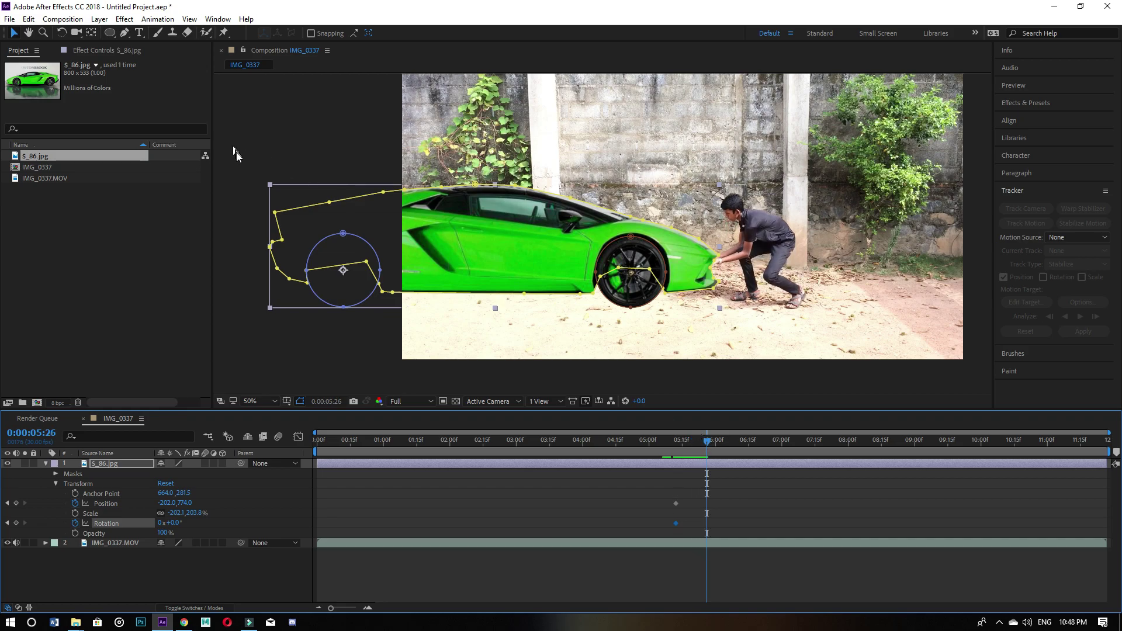
pyautogui.click(60, 33)
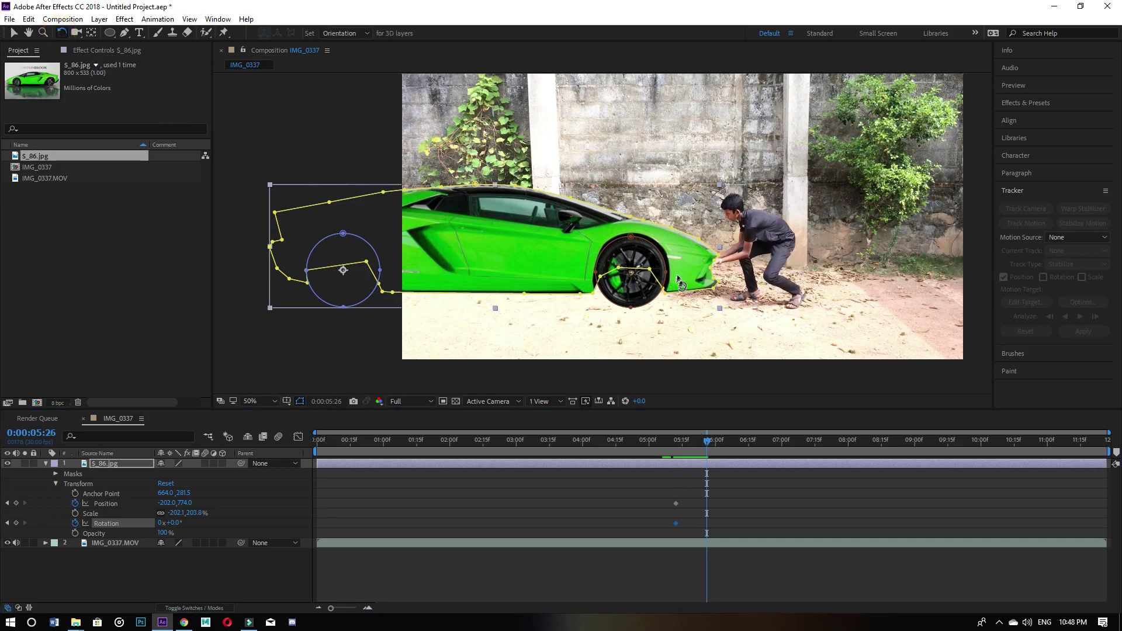
pyautogui.moveTo(716, 238); pyautogui.dragTo(699, 212)
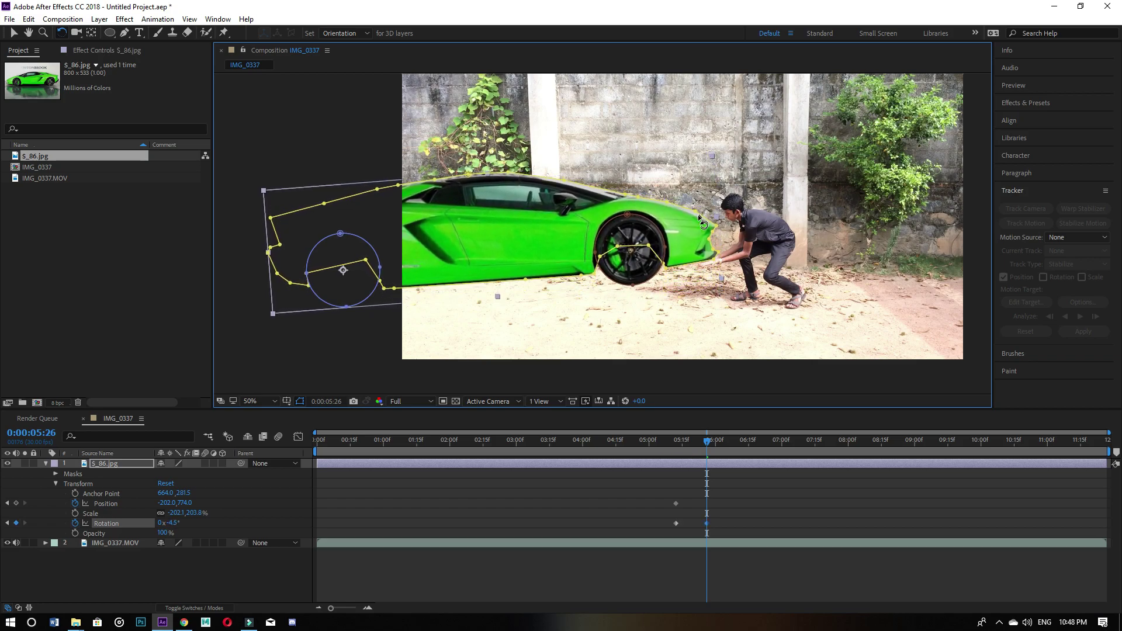
pyautogui.click(14, 32)
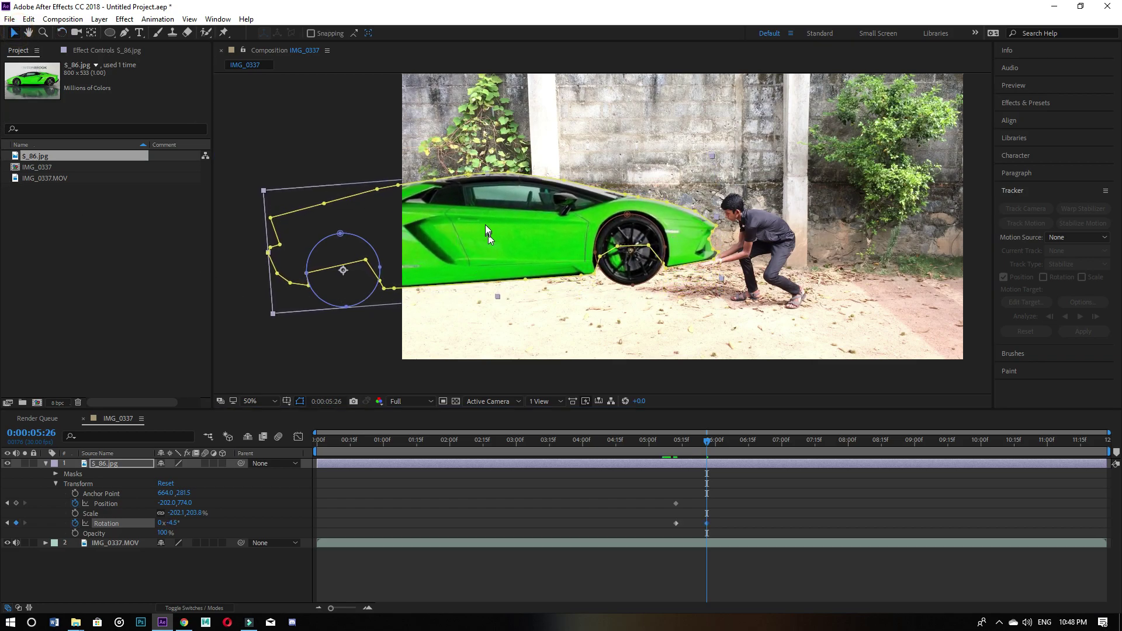
pyautogui.moveTo(487, 234); pyautogui.dragTo(494, 233)
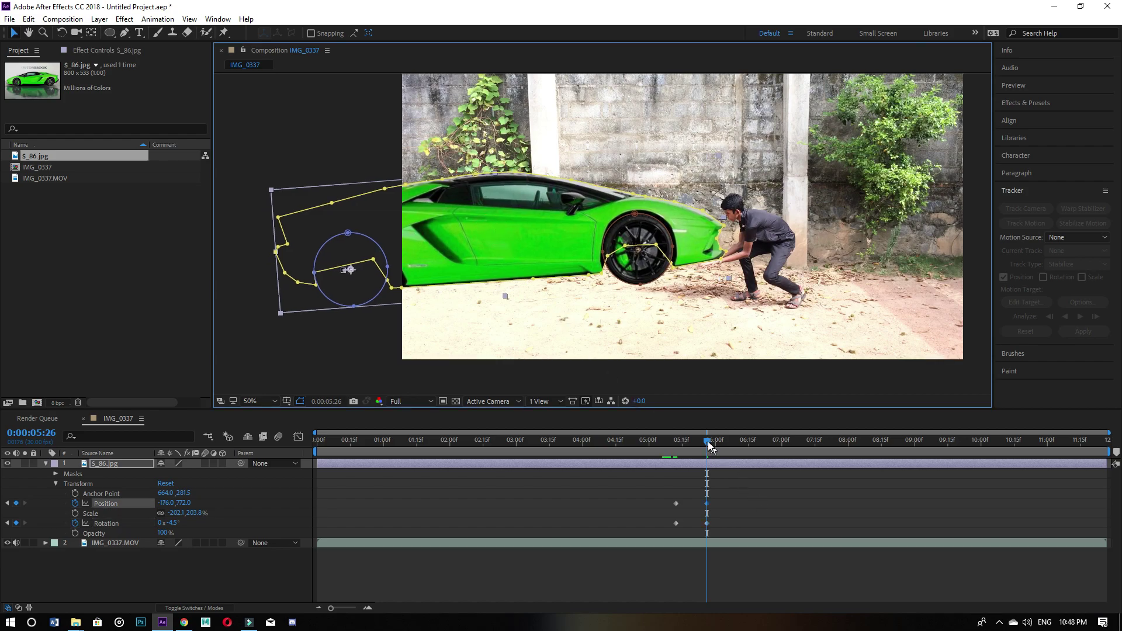
# Step: At 0:00:06:17, raise the car's front to Rotation -9.0° and move the car to Position -166.0, 772.0
pyautogui.moveTo(706, 441); pyautogui.dragTo(751, 442)
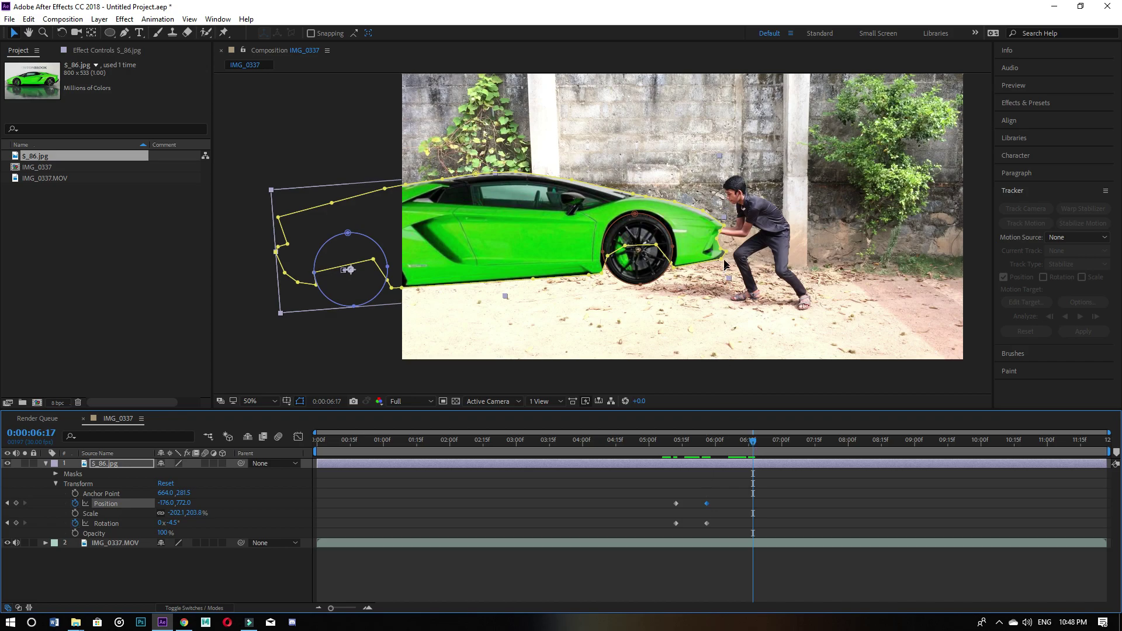
pyautogui.click(62, 34)
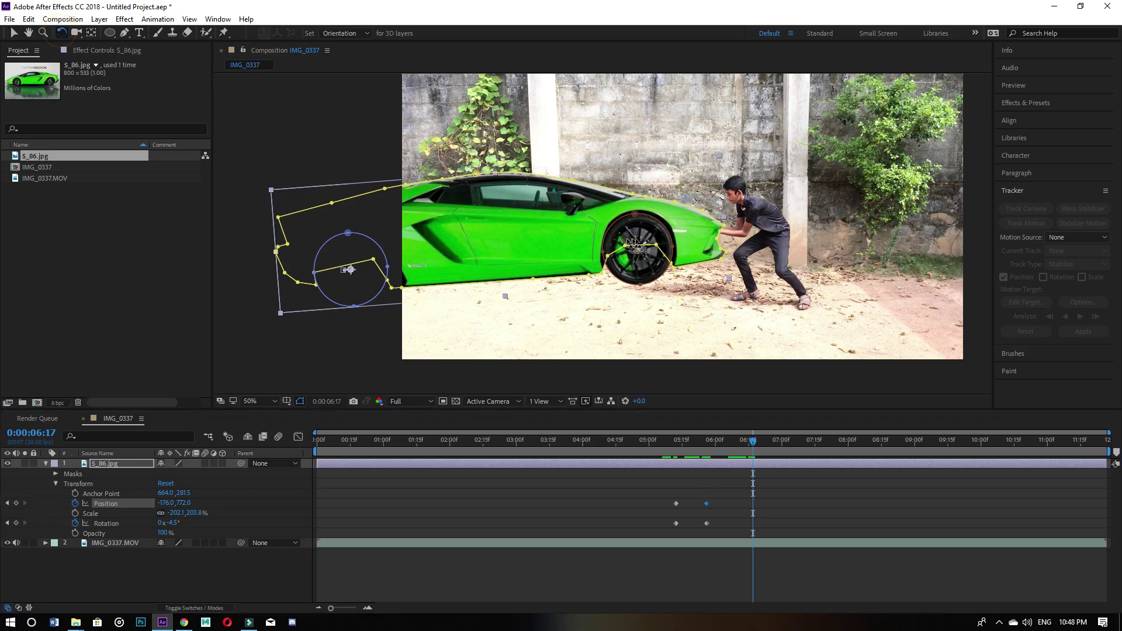
pyautogui.moveTo(723, 214); pyautogui.dragTo(695, 178)
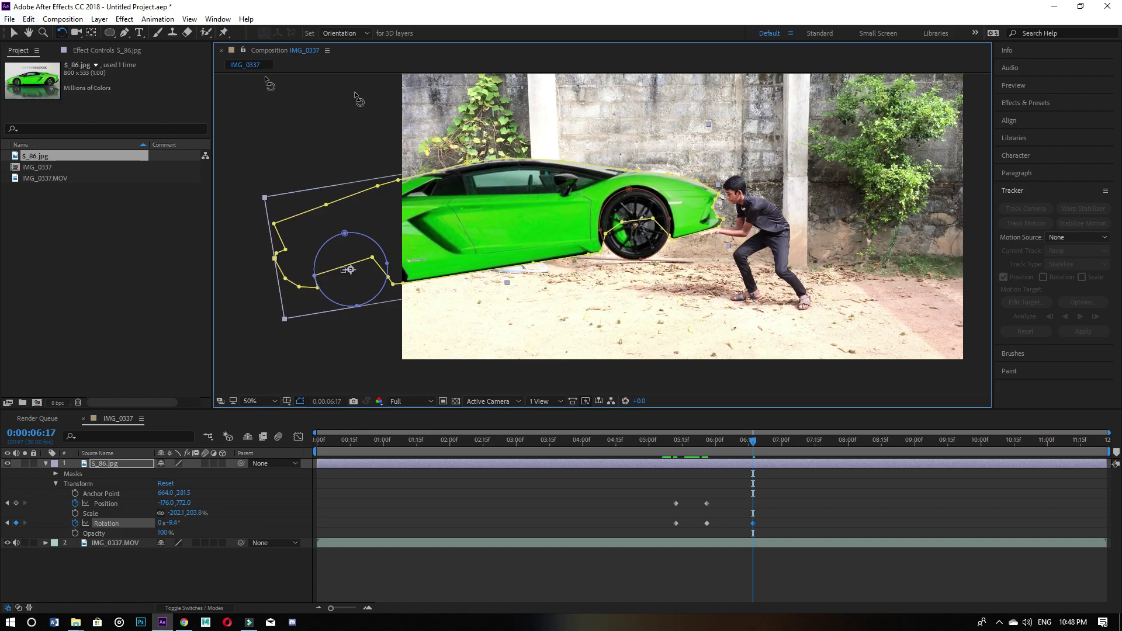
pyautogui.moveTo(709, 188); pyautogui.dragTo(705, 204)
pyautogui.press('v')
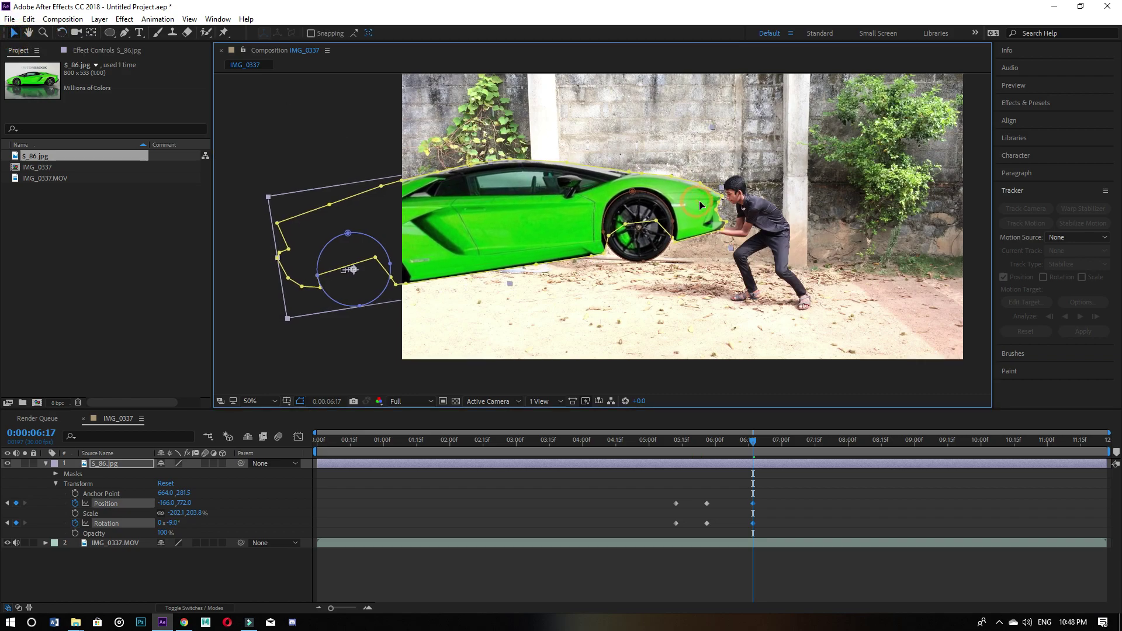
# Step: At 0:00:07:03, tilt the car to Rotation -14.8° and bring it to the man's hands at Position -120.0, 766.0
pyautogui.moveTo(750, 448); pyautogui.dragTo(788, 449)
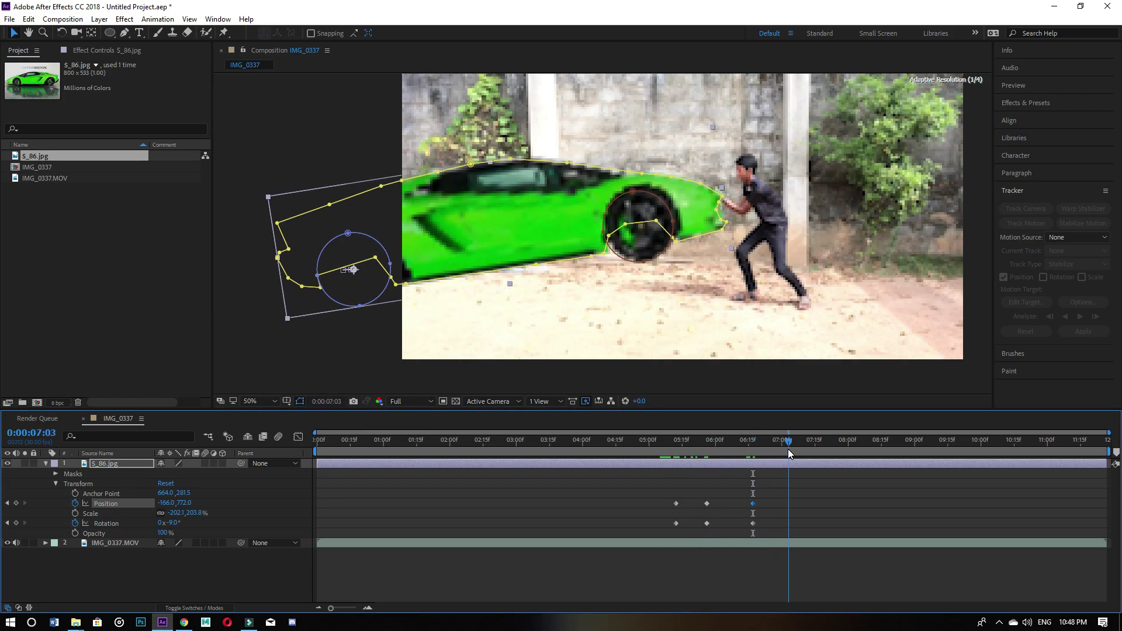
pyautogui.click(61, 32)
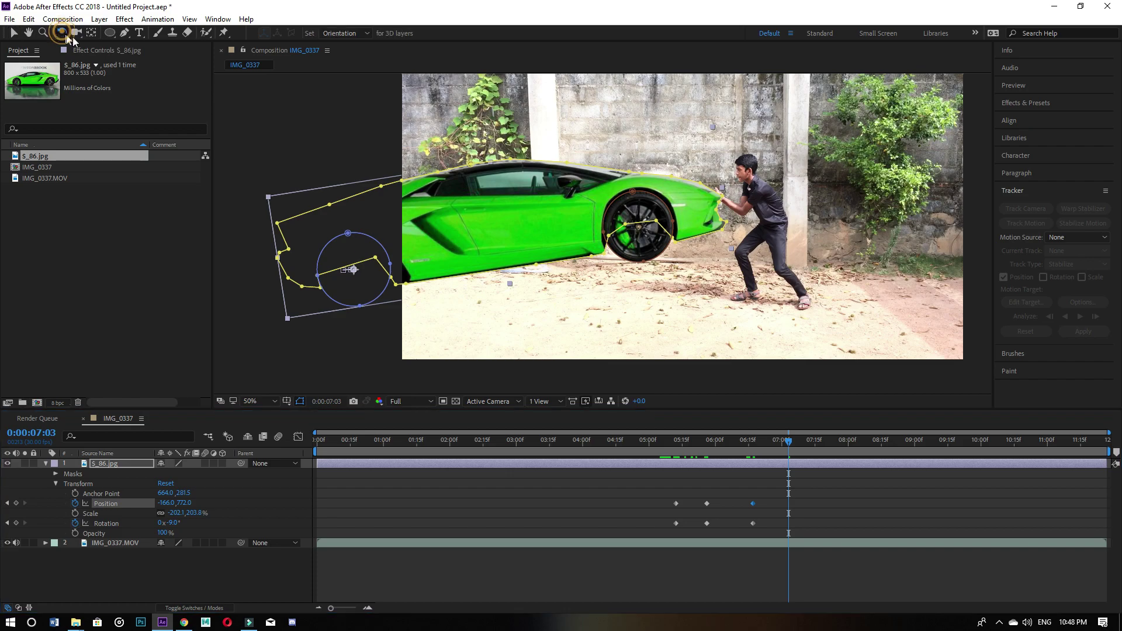
pyautogui.moveTo(710, 189); pyautogui.dragTo(689, 144)
pyautogui.click(15, 32)
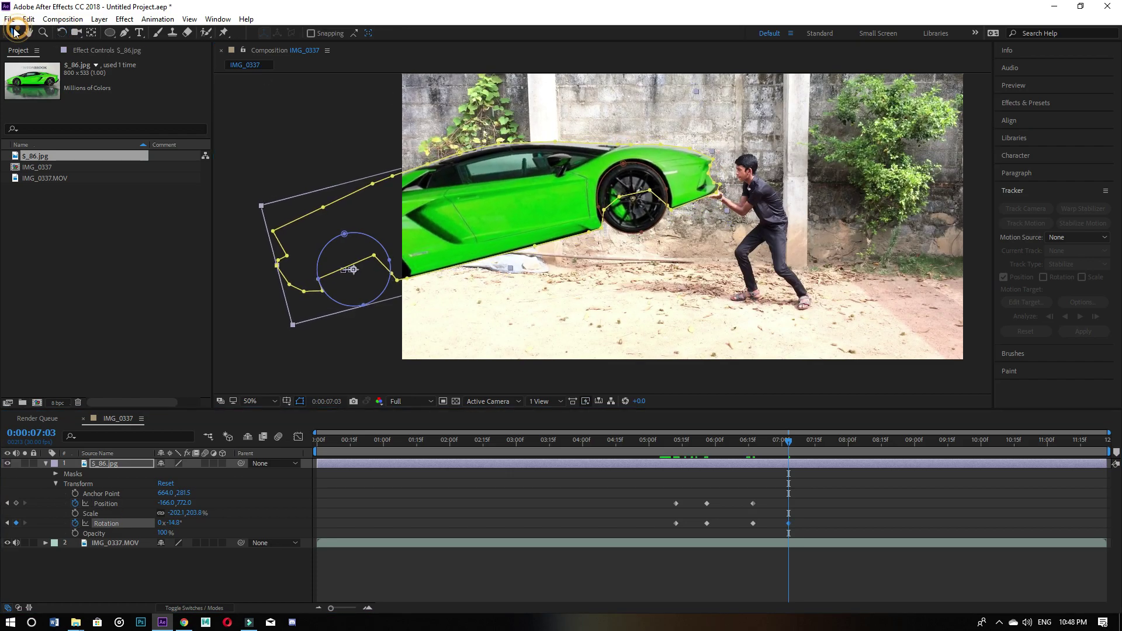
pyautogui.moveTo(562, 195); pyautogui.dragTo(576, 193)
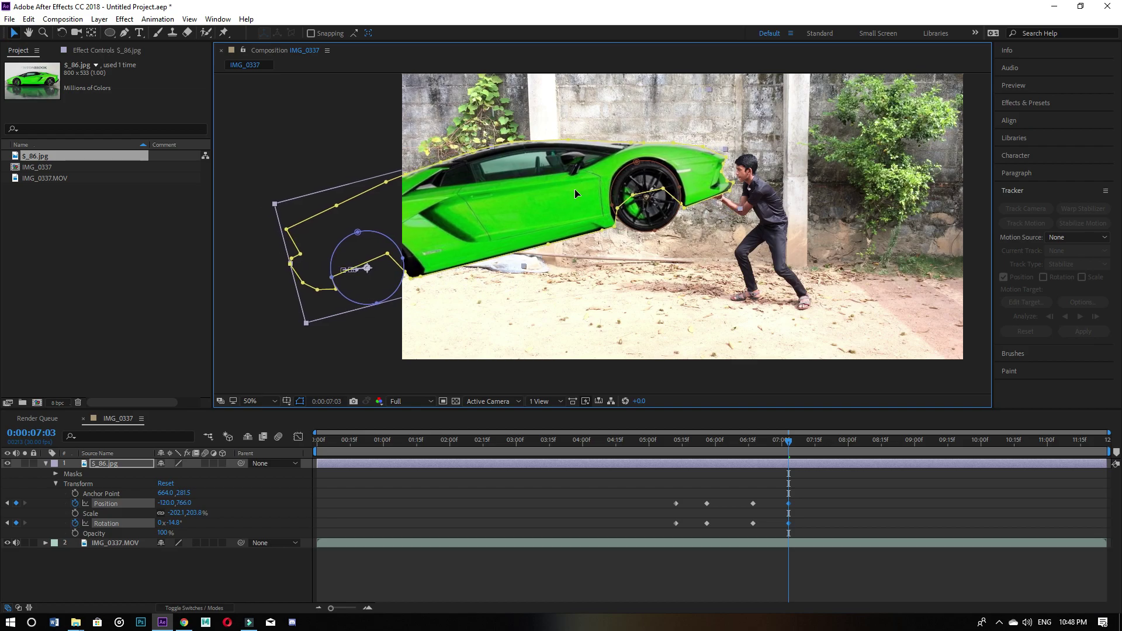
# Step: At 0:00:08:00, lift the car to Rotation -21.5° and place its bumper on the raised hands at Position -14.0, 770.0
pyautogui.moveTo(788, 442); pyautogui.dragTo(847, 436)
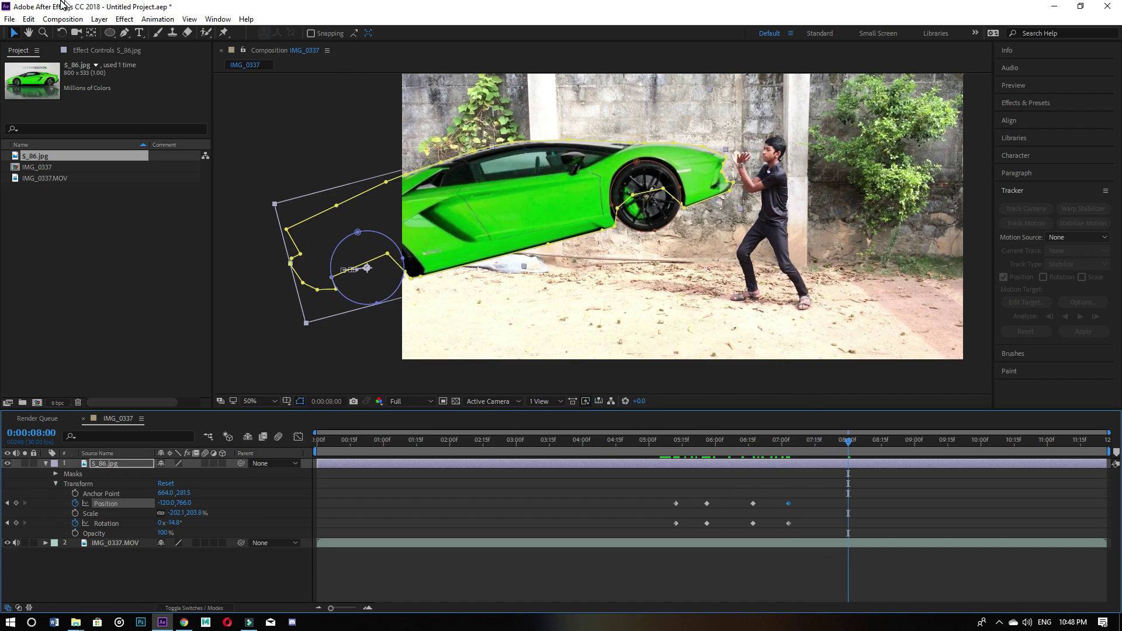
pyautogui.click(65, 35)
pyautogui.moveTo(712, 149); pyautogui.dragTo(695, 89)
pyautogui.click(14, 35)
pyautogui.moveTo(528, 166); pyautogui.dragTo(558, 166)
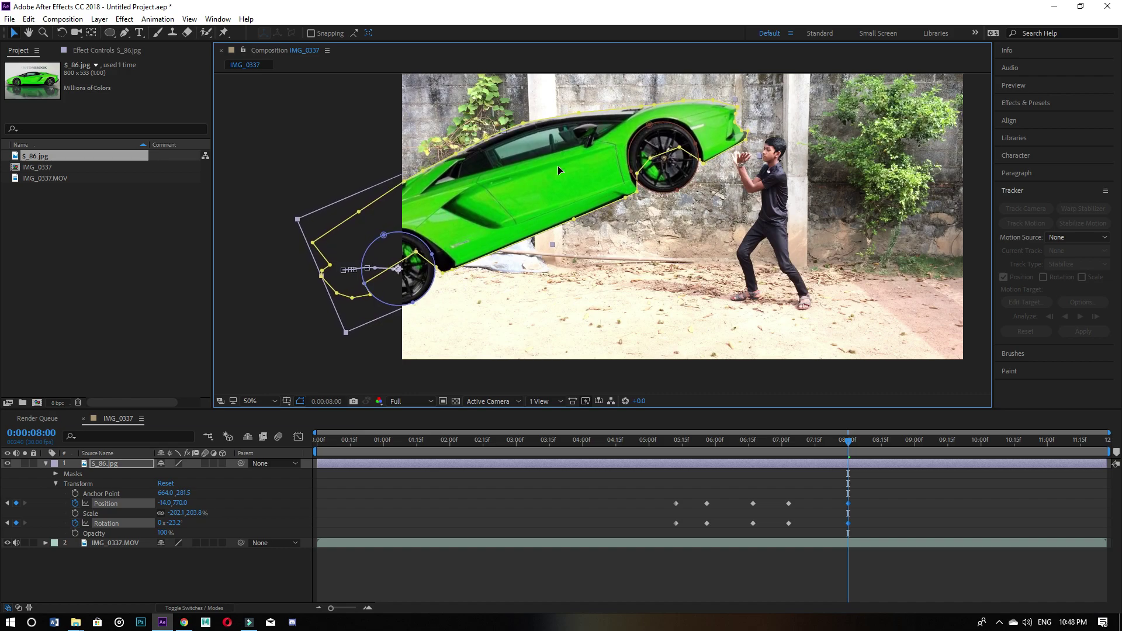
pyautogui.click(60, 32)
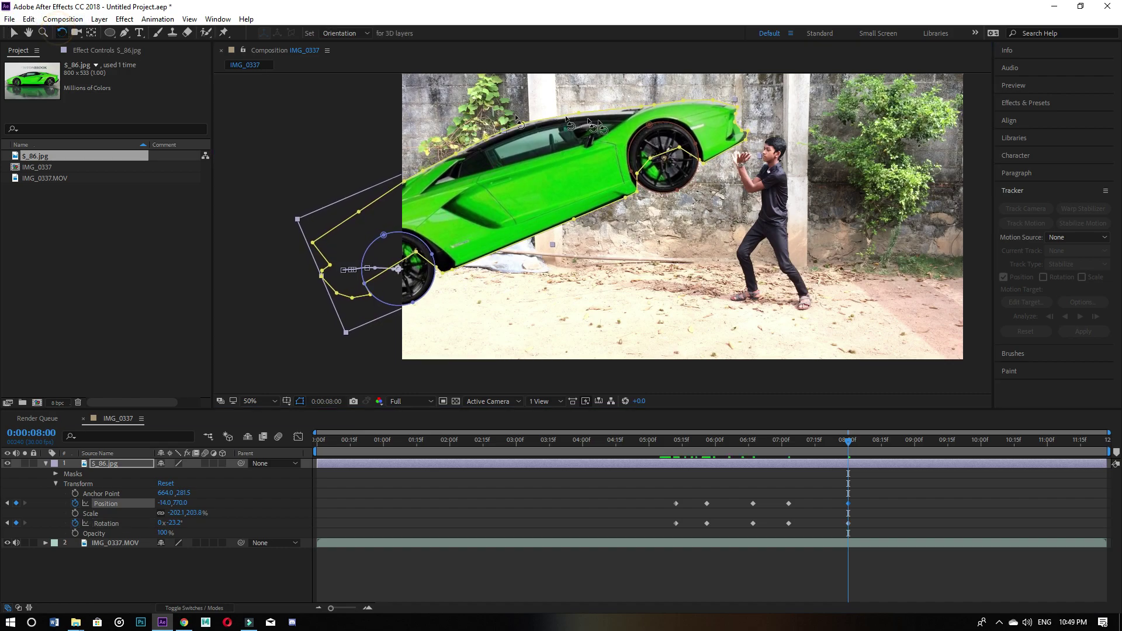
pyautogui.moveTo(710, 125); pyautogui.dragTo(713, 124)
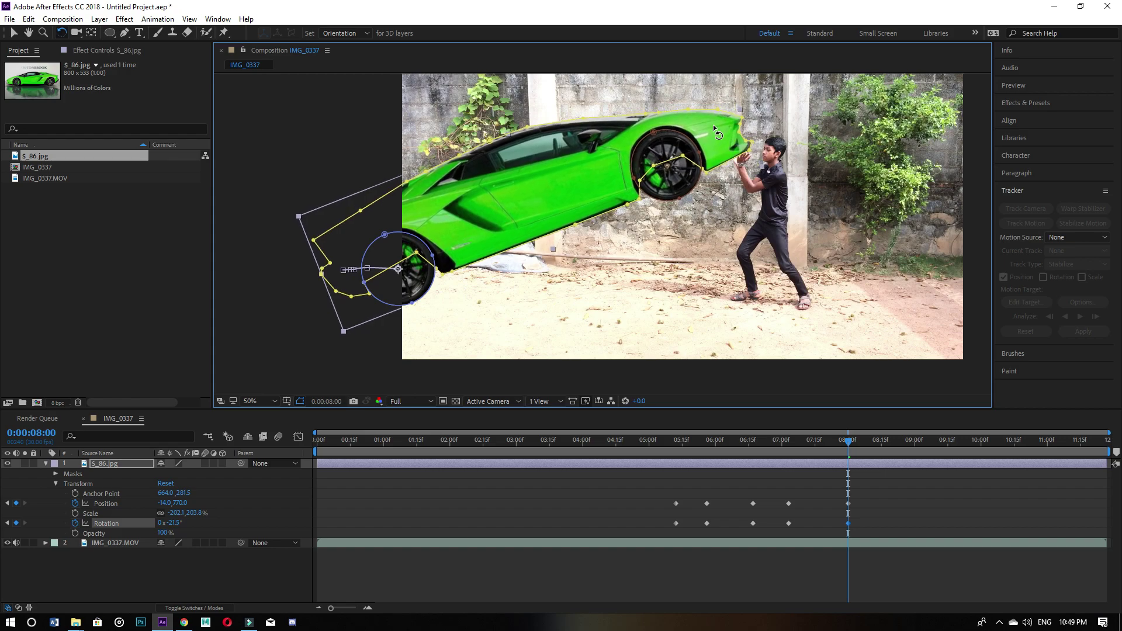
# Step: At 0:00:08:26, tilt the car to Rotation -23.0° and move it to the man's hands at Position 118.0, 776.0
pyautogui.moveTo(841, 444); pyautogui.dragTo(908, 445)
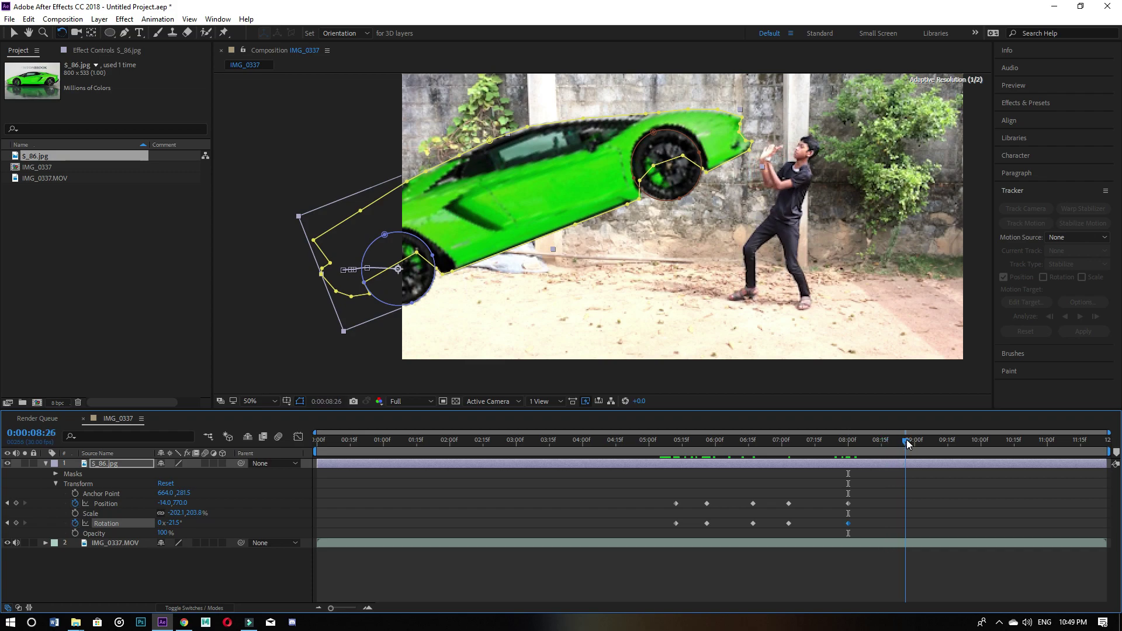
pyautogui.moveTo(727, 129); pyautogui.dragTo(723, 115)
pyautogui.click(13, 33)
pyautogui.moveTo(528, 176); pyautogui.dragTo(566, 181)
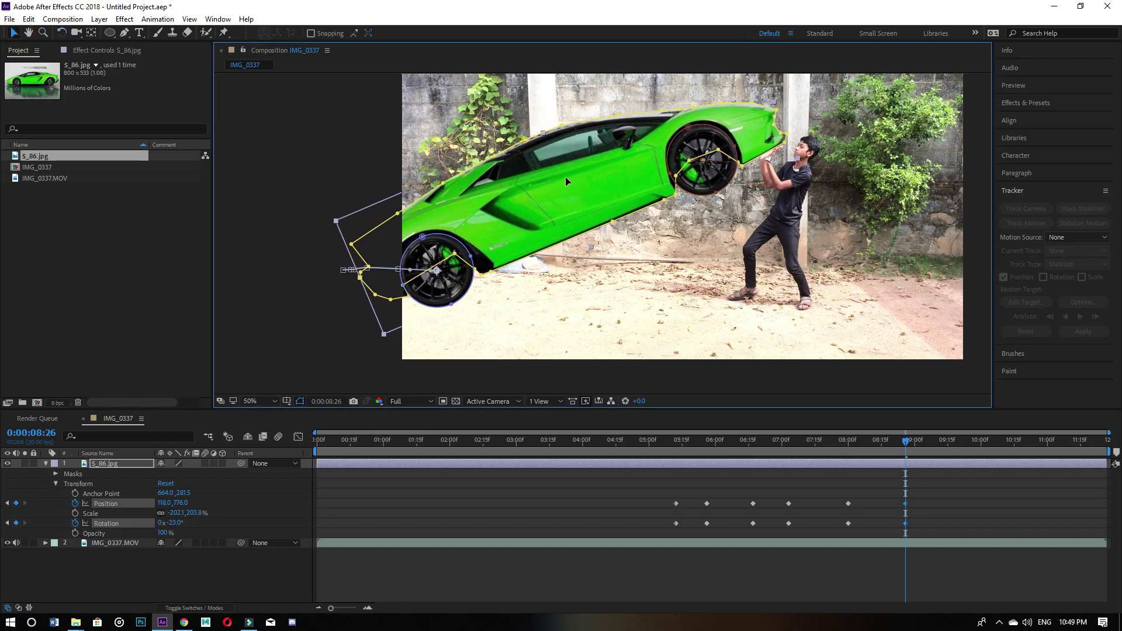
# Step: At 0:00:09:23, lower the car to follow the man's hands at Position 86.0, 798.0
pyautogui.moveTo(903, 440); pyautogui.dragTo(966, 420)
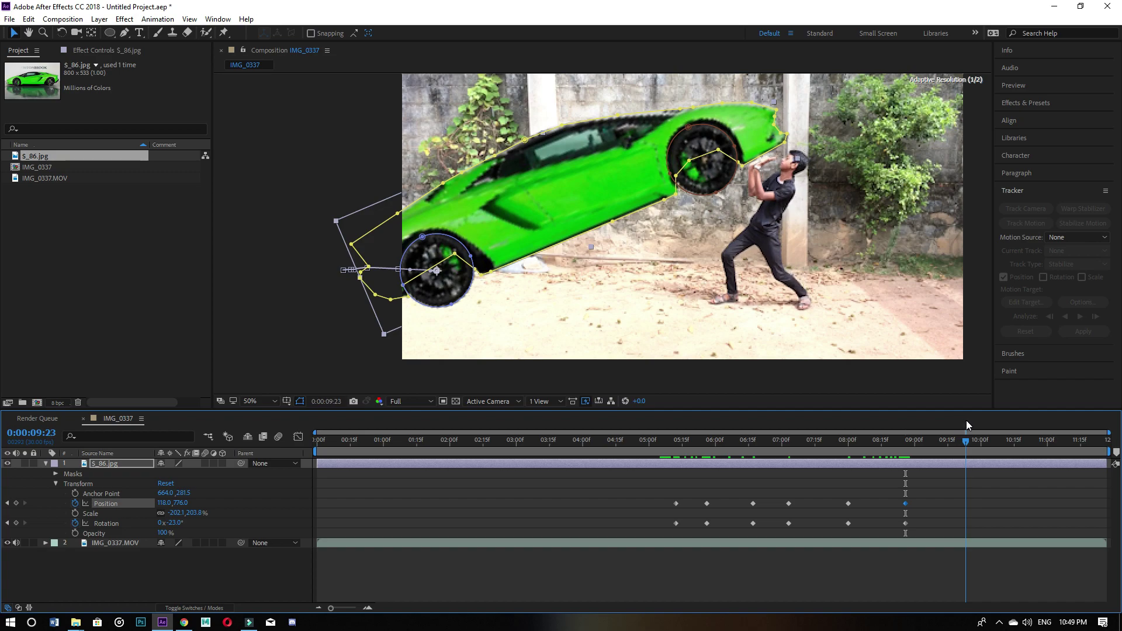
pyautogui.moveTo(756, 133); pyautogui.dragTo(747, 139)
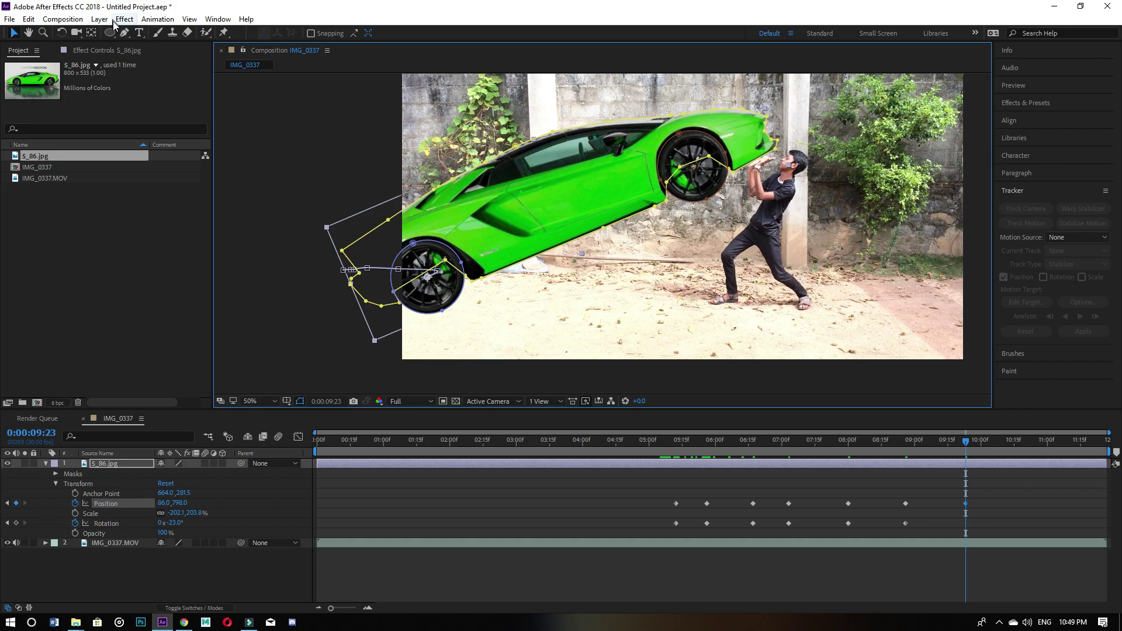
pyautogui.click(62, 33)
pyautogui.moveTo(773, 118); pyautogui.dragTo(777, 127)
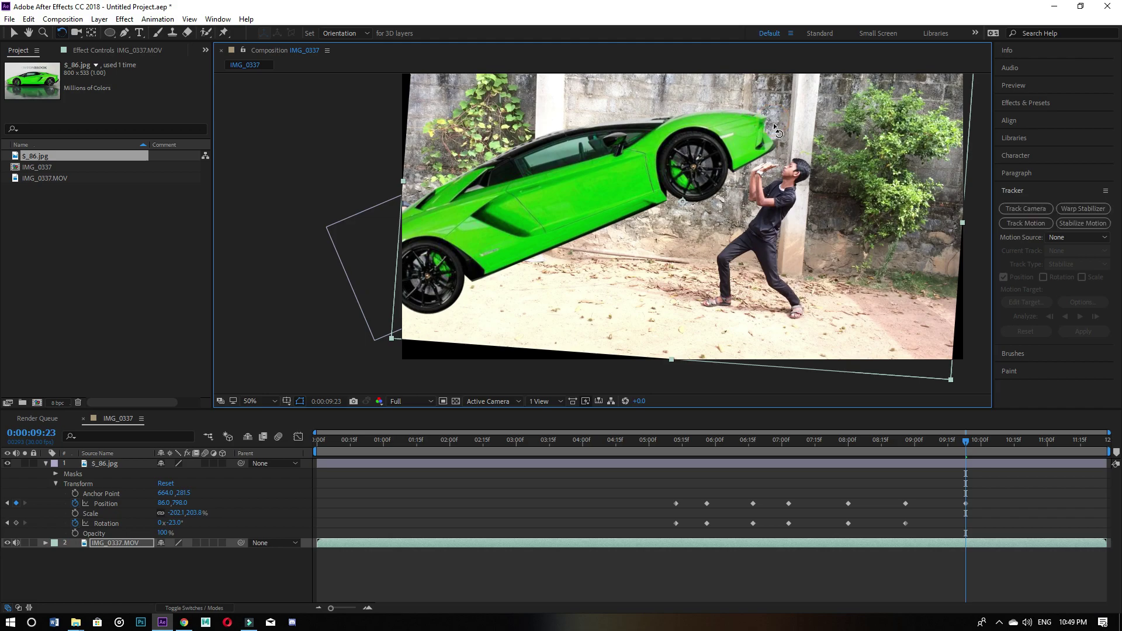
pyautogui.hotkey('ctrl', 'z')
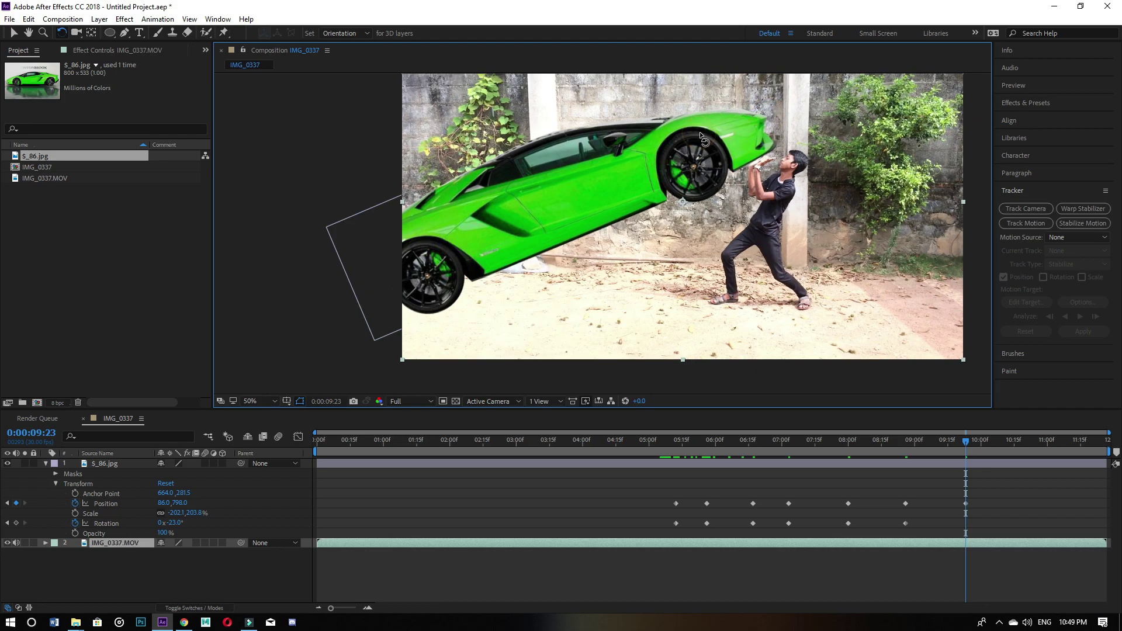
pyautogui.moveTo(732, 127); pyautogui.dragTo(737, 133)
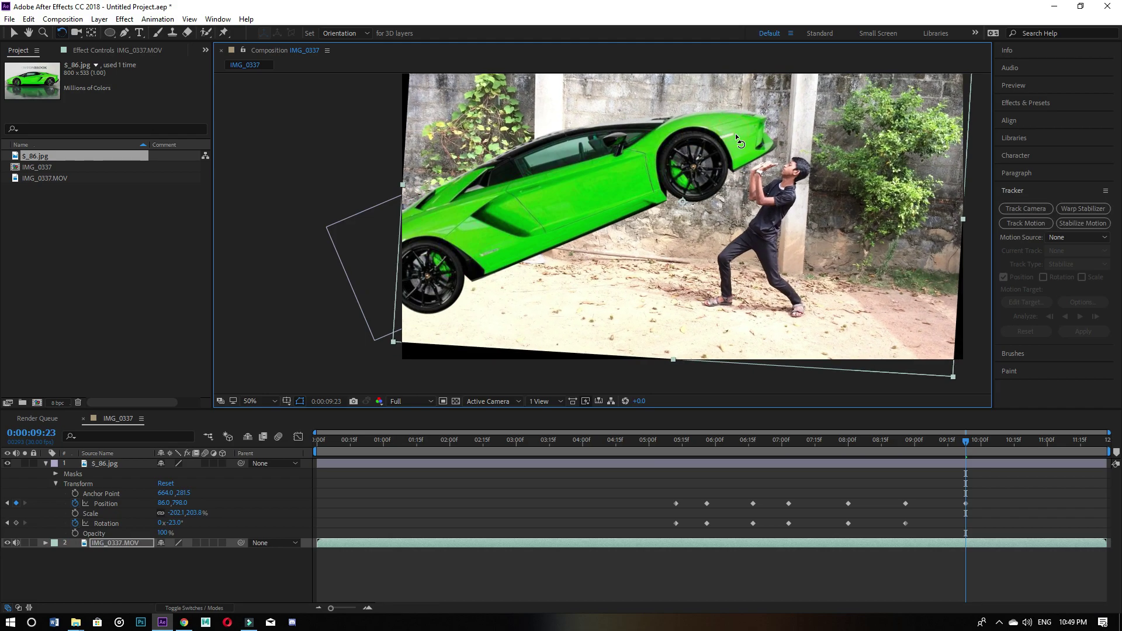
pyautogui.hotkey('ctrl', 'z')
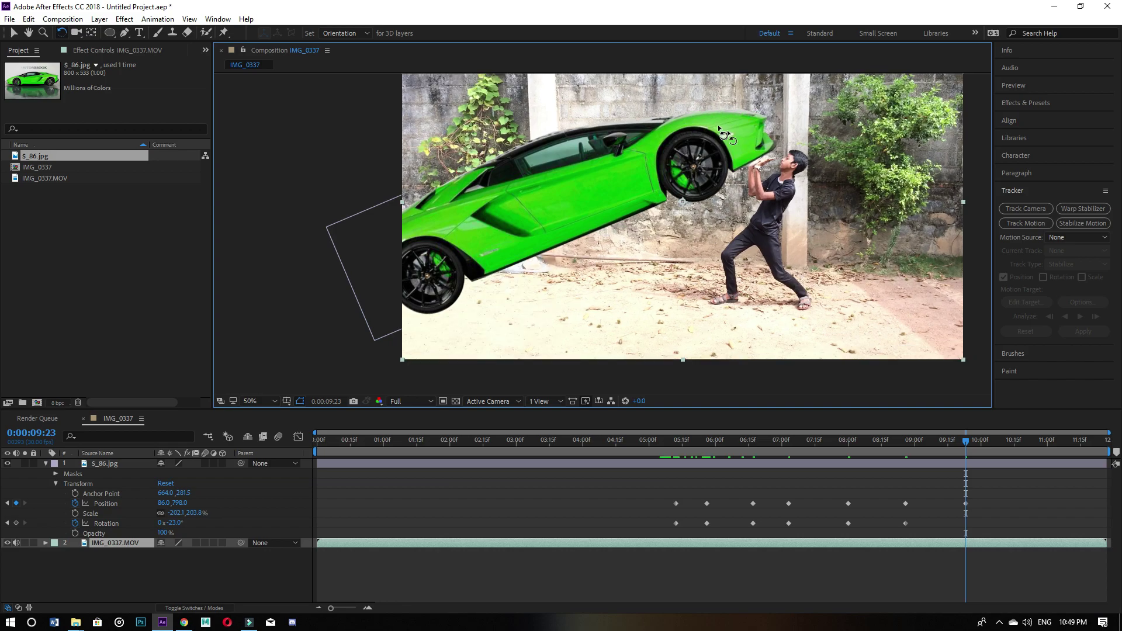
# Step: Select the car layer again and set its Rotation to -22.1° at 0:00:09:23
pyautogui.click(93, 468)
pyautogui.moveTo(754, 129); pyautogui.dragTo(758, 135)
# Step: At 0:00:10:03, tilt the car to Rotation -29.0° and align it with the pushing hands at Position 12.0, 798.0
pyautogui.moveTo(960, 441); pyautogui.dragTo(986, 454)
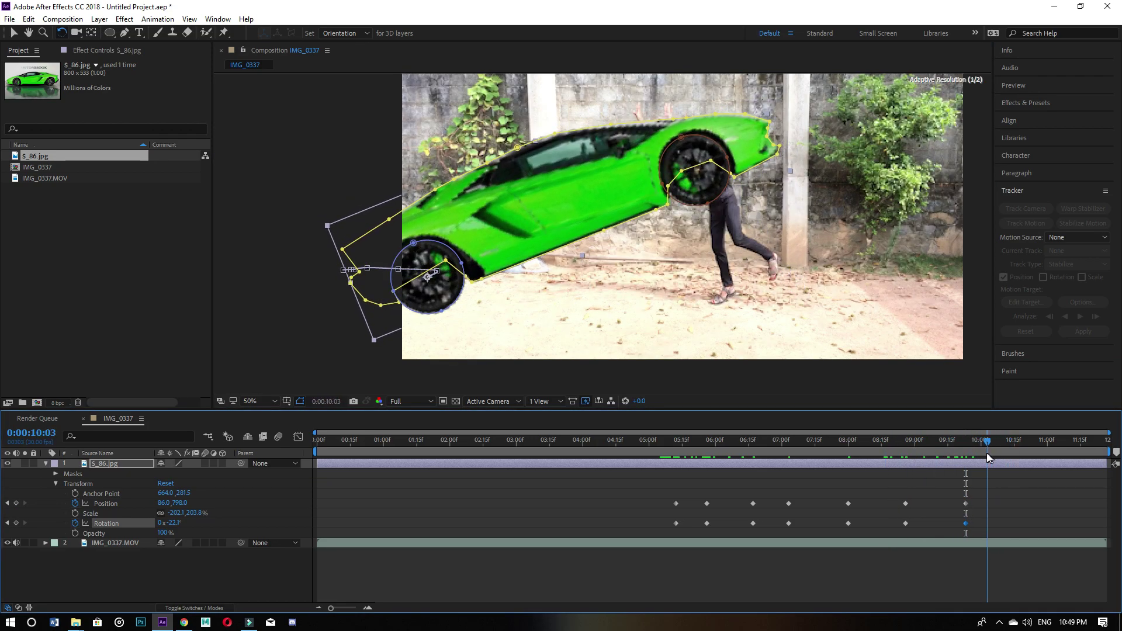
pyautogui.moveTo(745, 94); pyautogui.dragTo(694, 121)
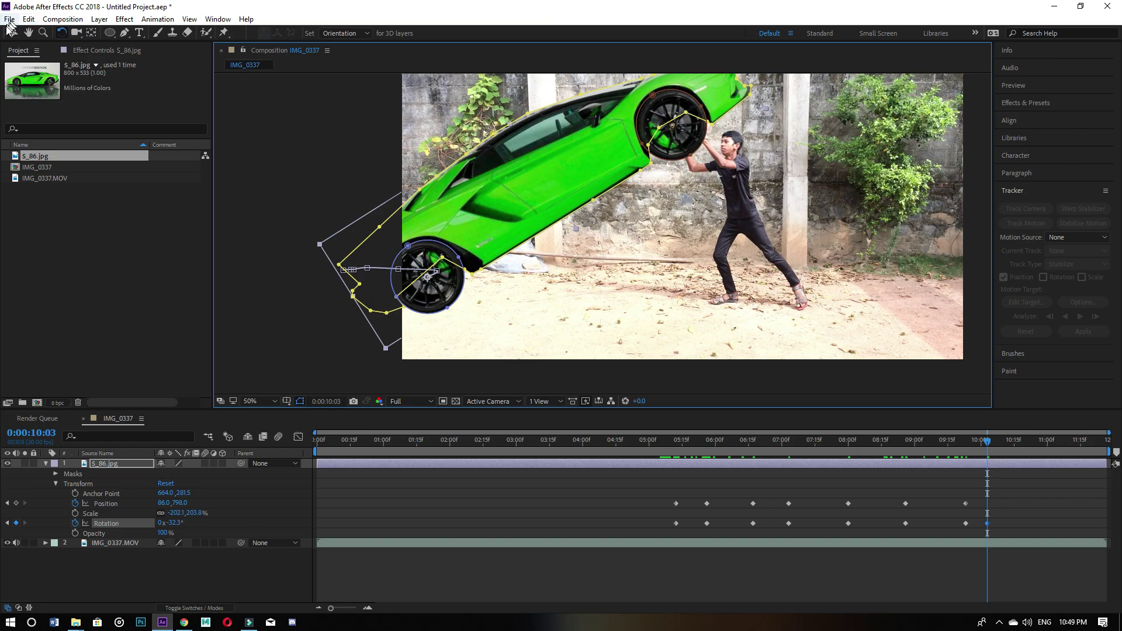
pyautogui.click(12, 33)
pyautogui.moveTo(567, 155); pyautogui.dragTo(545, 155)
pyautogui.click(62, 32)
pyautogui.moveTo(694, 87); pyautogui.dragTo(704, 100)
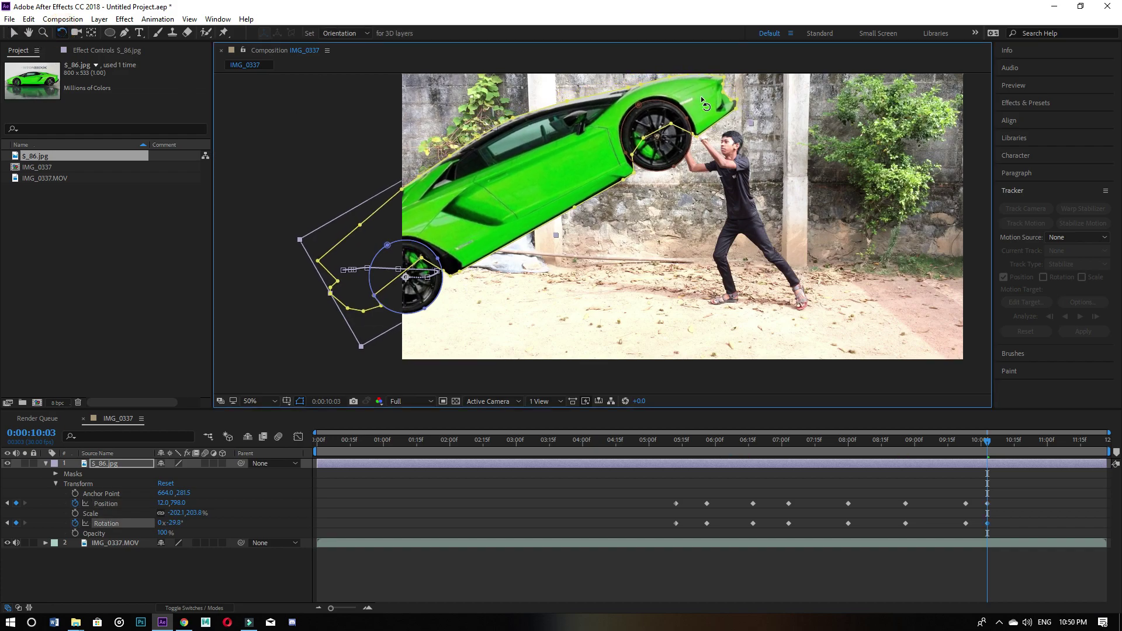
# Step: At 0:00:10:00, add an in-between keyframe with the car's Rotation at -24.6° so the bumper meets the hands
pyautogui.moveTo(982, 448)
pyautogui.mouseDown()
pyautogui.moveTo(925, 442)
pyautogui.moveTo(1002, 447)
pyautogui.moveTo(981, 450)
pyautogui.mouseUp()
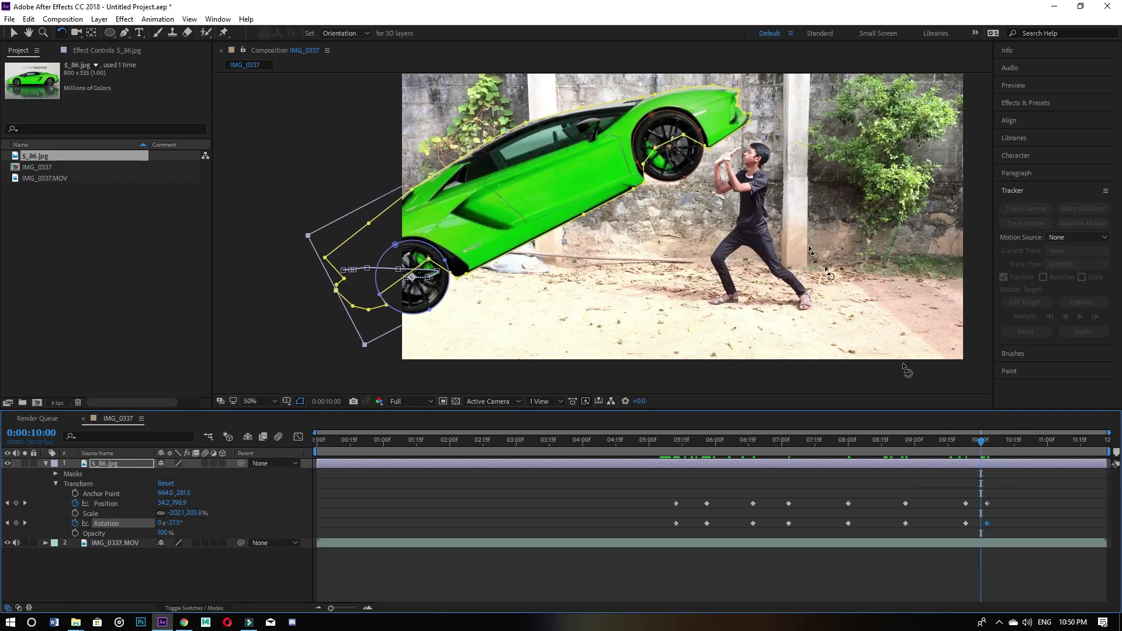
pyautogui.moveTo(720, 110); pyautogui.dragTo(729, 124)
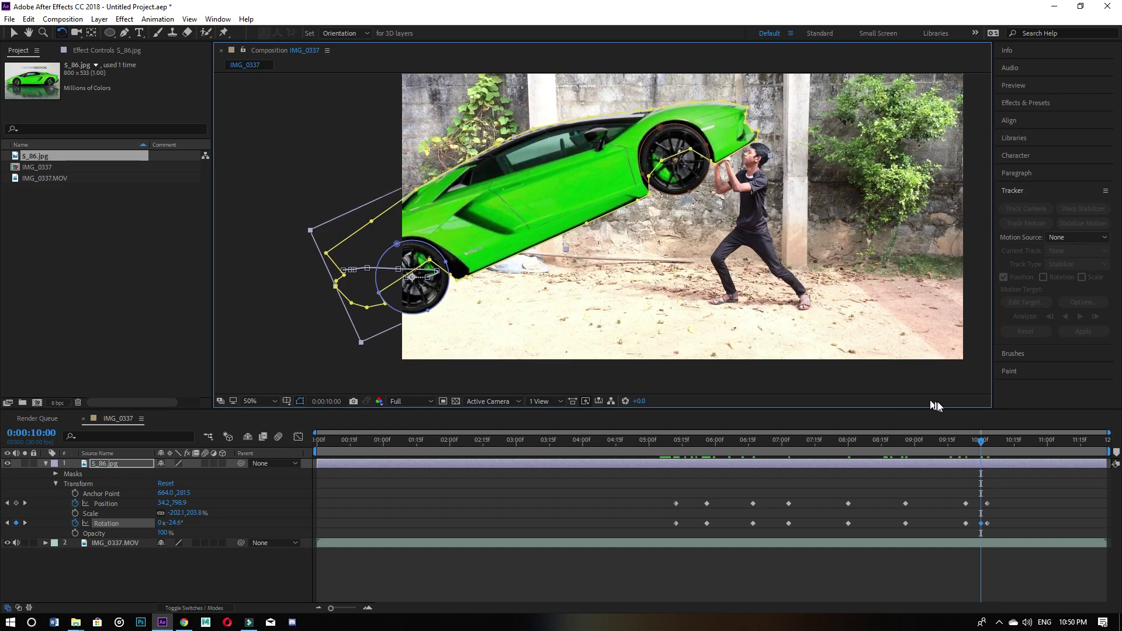
# Step: Tip the car further up to Rotation -35.5° at 0:00:10:08 and to -50.9° just before 0:00:10:15
pyautogui.moveTo(982, 450); pyautogui.dragTo(1000, 444)
pyautogui.moveTo(701, 110); pyautogui.dragTo(689, 82)
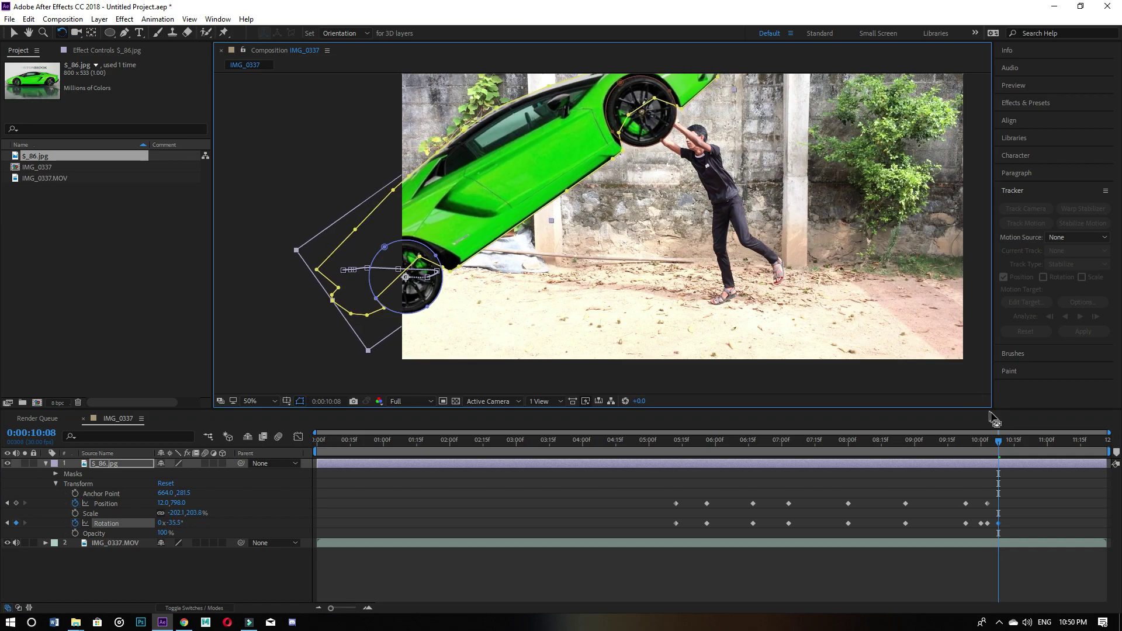
pyautogui.moveTo(994, 433)
pyautogui.mouseDown()
pyautogui.moveTo(967, 436)
pyautogui.moveTo(1012, 436)
pyautogui.mouseUp()
pyautogui.moveTo(692, 91); pyautogui.dragTo(629, 29)
# Step: At 0:00:10:24, swing the car nearly upright to Rotation -87.0° and move it out of frame to Position -130.0, 794.0
pyautogui.moveTo(1015, 446); pyautogui.dragTo(1034, 433)
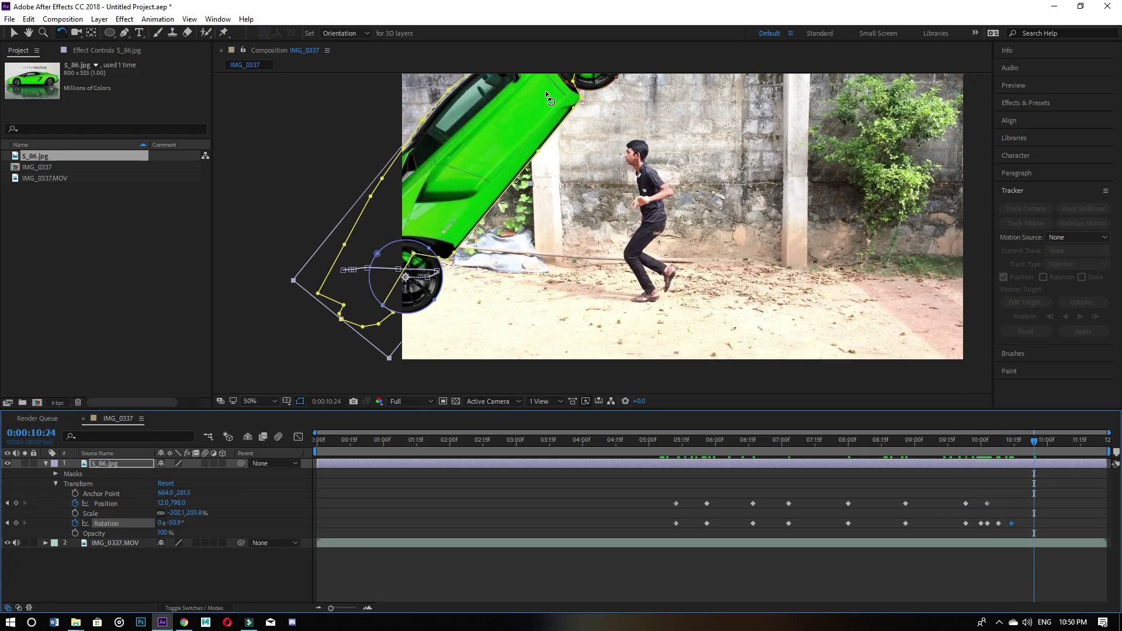
pyautogui.moveTo(545, 90); pyautogui.dragTo(519, 210)
pyautogui.moveTo(588, 117); pyautogui.dragTo(386, 28)
pyautogui.moveTo(1031, 443)
pyautogui.mouseDown()
pyautogui.moveTo(1017, 440)
pyautogui.moveTo(1033, 437)
pyautogui.mouseUp()
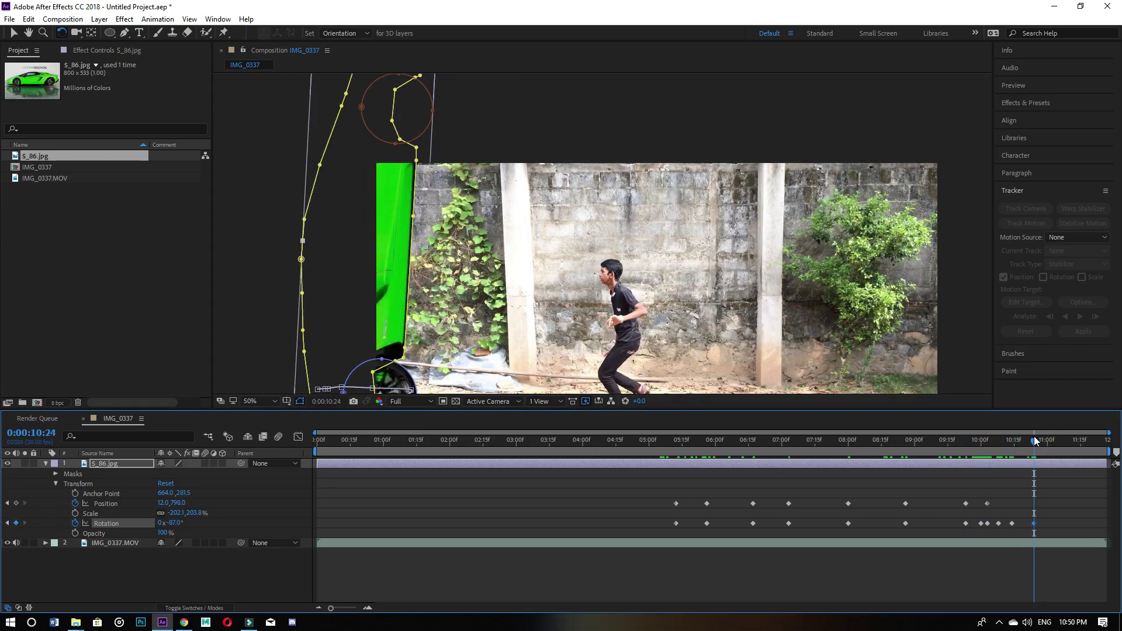
pyautogui.scroll(-5, 721, 304)
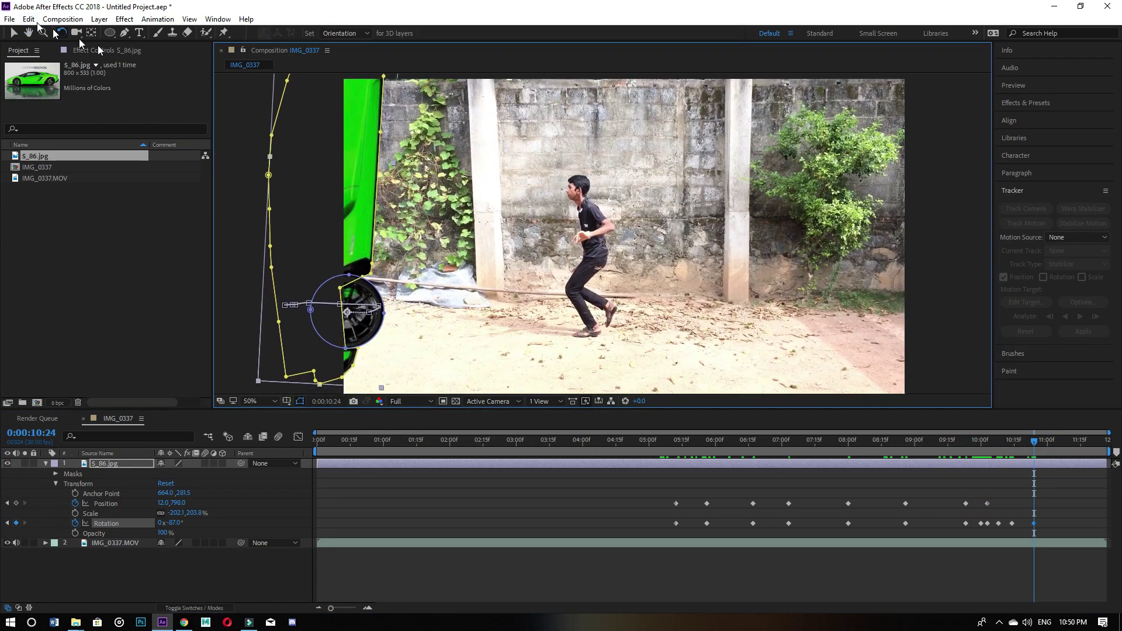
pyautogui.click(14, 36)
pyautogui.moveTo(355, 168); pyautogui.dragTo(316, 166)
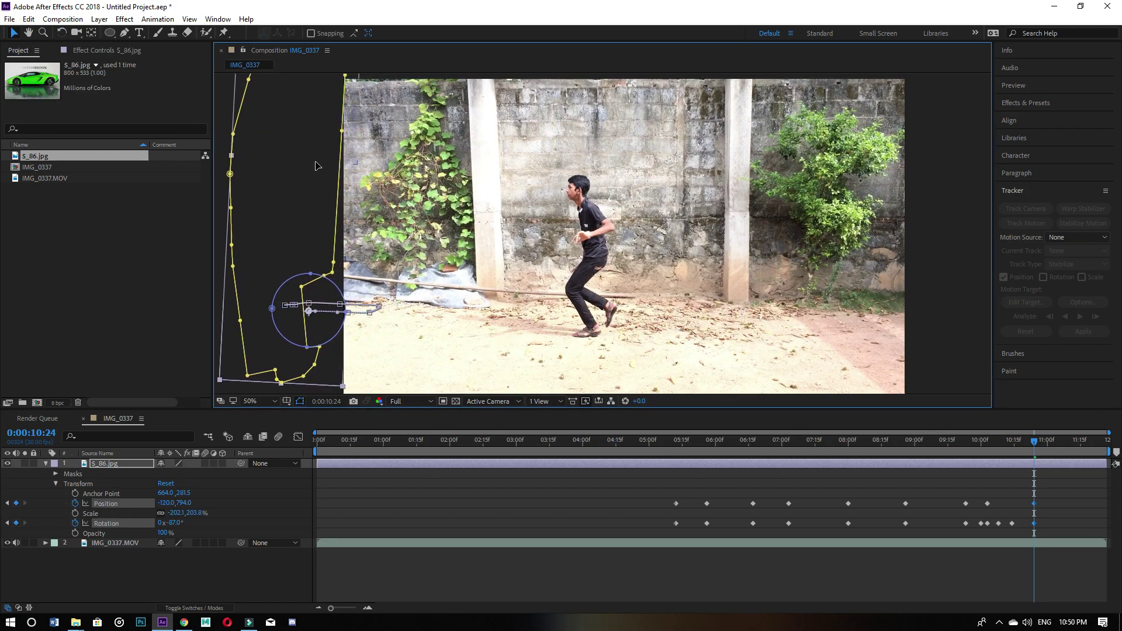
# Step: Around 0:00:11:06, rotate the car to -89.6° and shift it out of frame to Position -156.0, 810.0 at 0:00:11:05
pyautogui.moveTo(1030, 442)
pyautogui.mouseDown()
pyautogui.moveTo(922, 433)
pyautogui.moveTo(1034, 432)
pyautogui.mouseUp()
pyautogui.click(1059, 427)
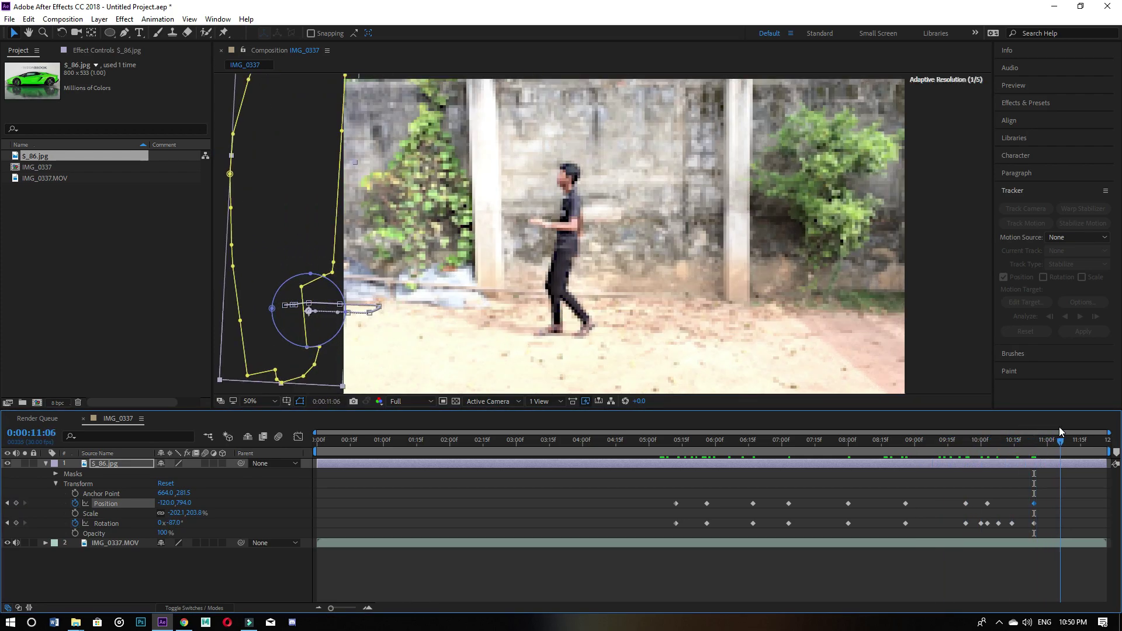
pyautogui.press(',')
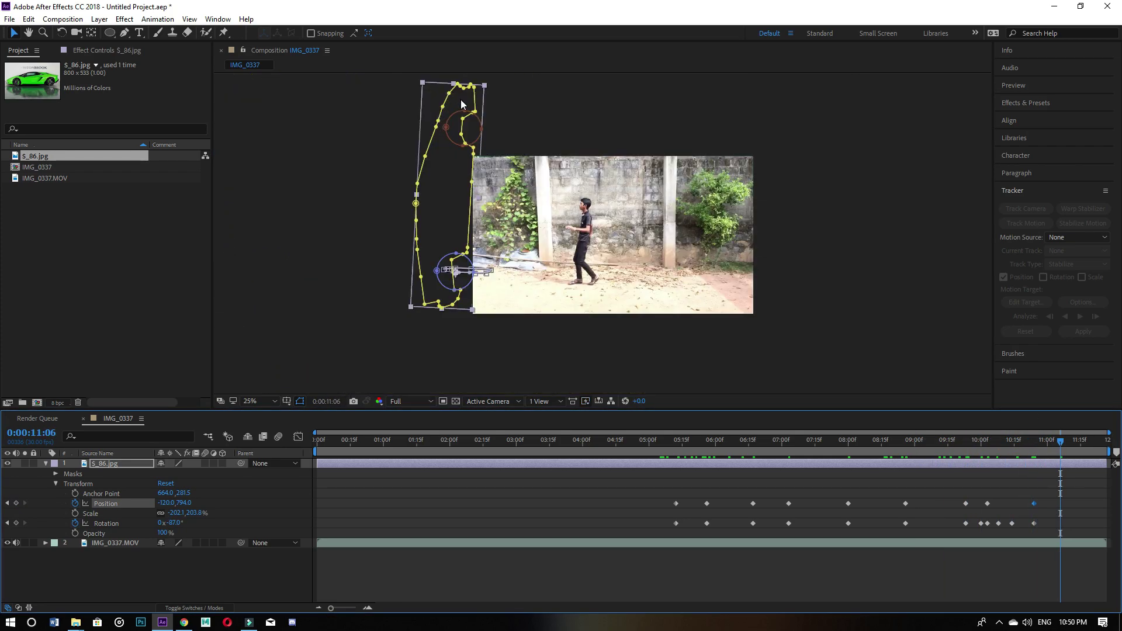
pyautogui.click(61, 33)
pyautogui.moveTo(456, 135); pyautogui.dragTo(454, 105)
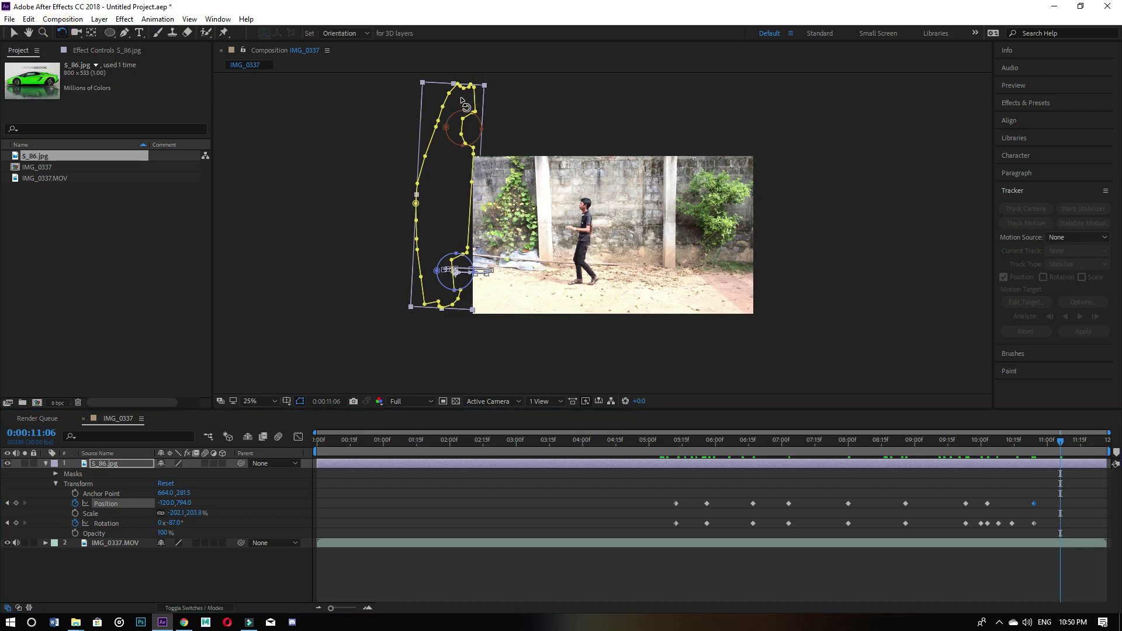
pyautogui.moveTo(1060, 439)
pyautogui.mouseDown()
pyautogui.moveTo(1000, 437)
pyautogui.moveTo(1058, 436)
pyautogui.mouseUp()
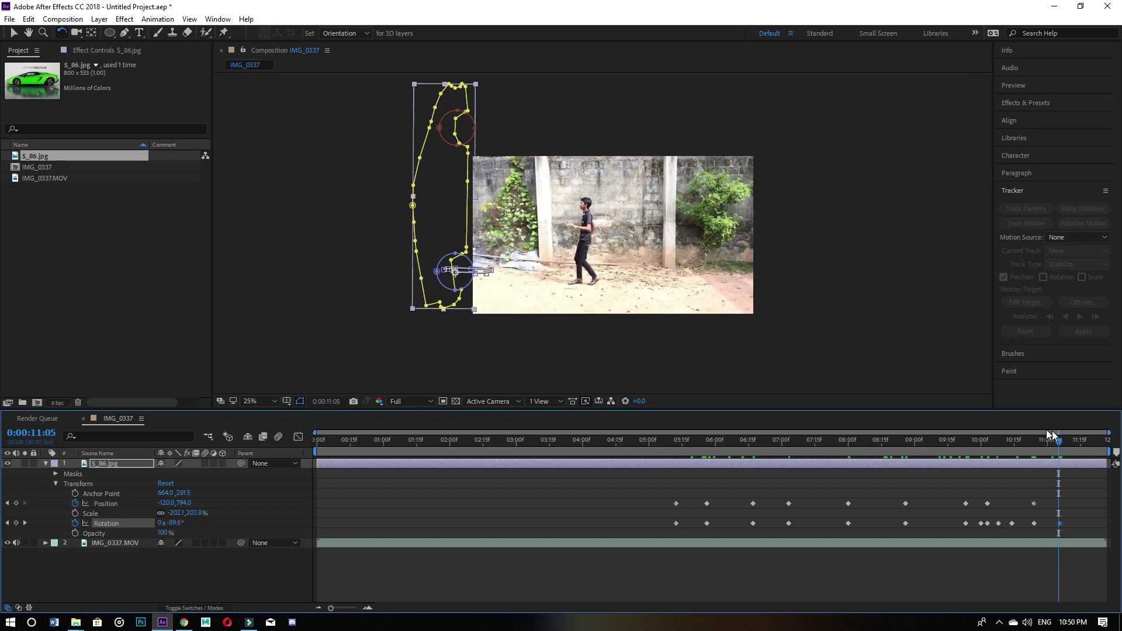
pyautogui.click(14, 33)
pyautogui.moveTo(454, 207); pyautogui.dragTo(449, 209)
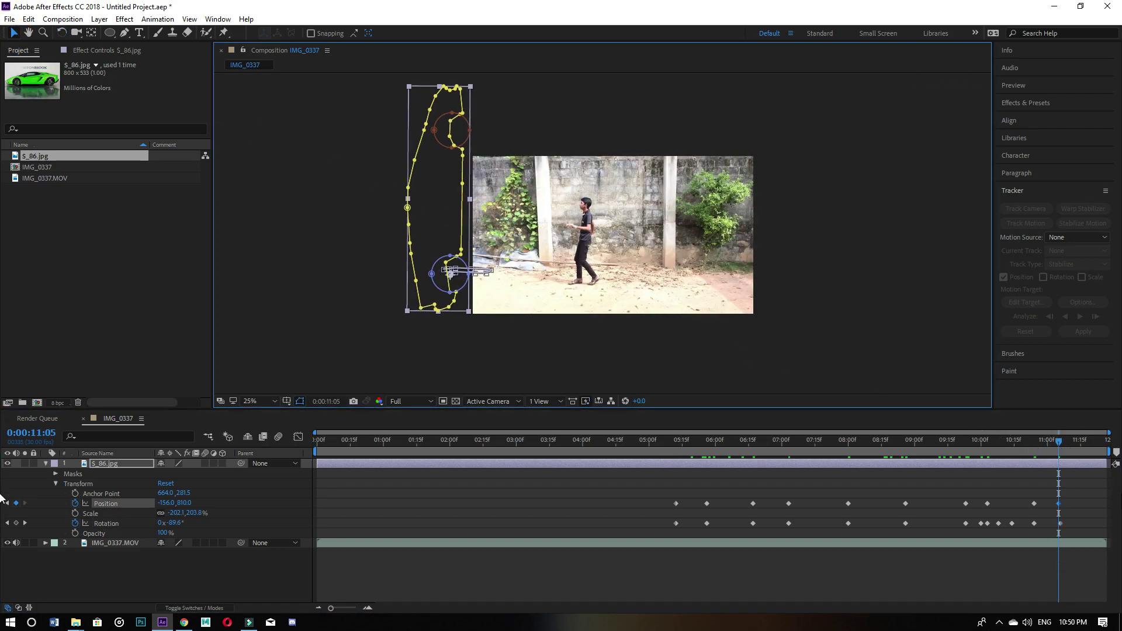
# Step: Play back the car lift animation from 0:00:05:09 and scrub through its opening frames
pyautogui.moveTo(1059, 443); pyautogui.dragTo(666, 423)
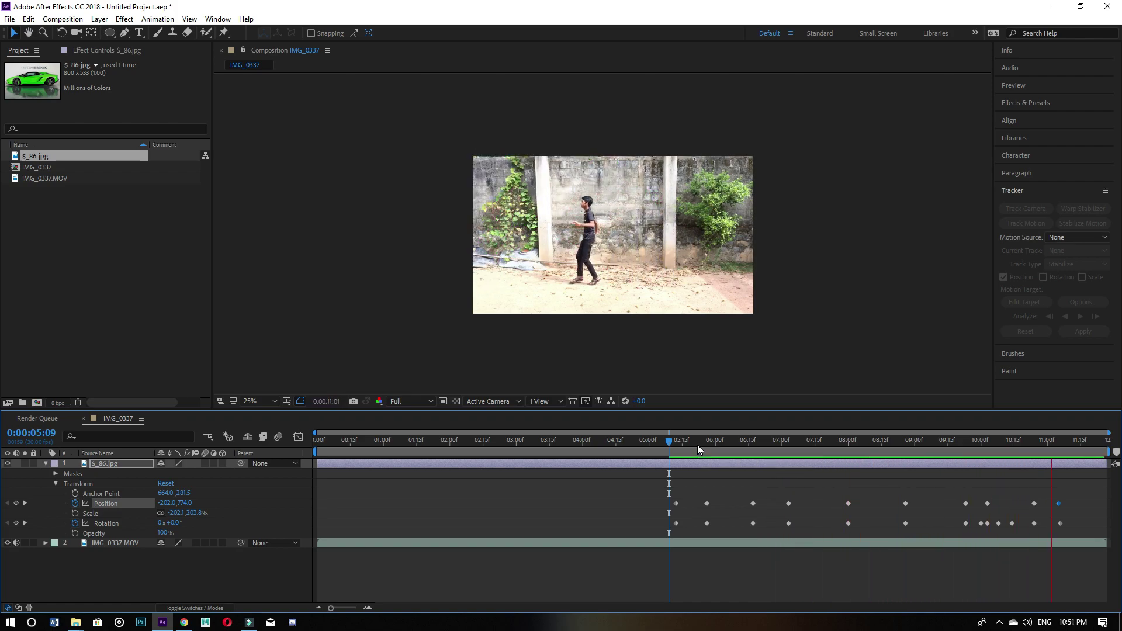
pyautogui.press('space')
pyautogui.click(678, 440)
pyautogui.moveTo(678, 448); pyautogui.dragTo(720, 443)
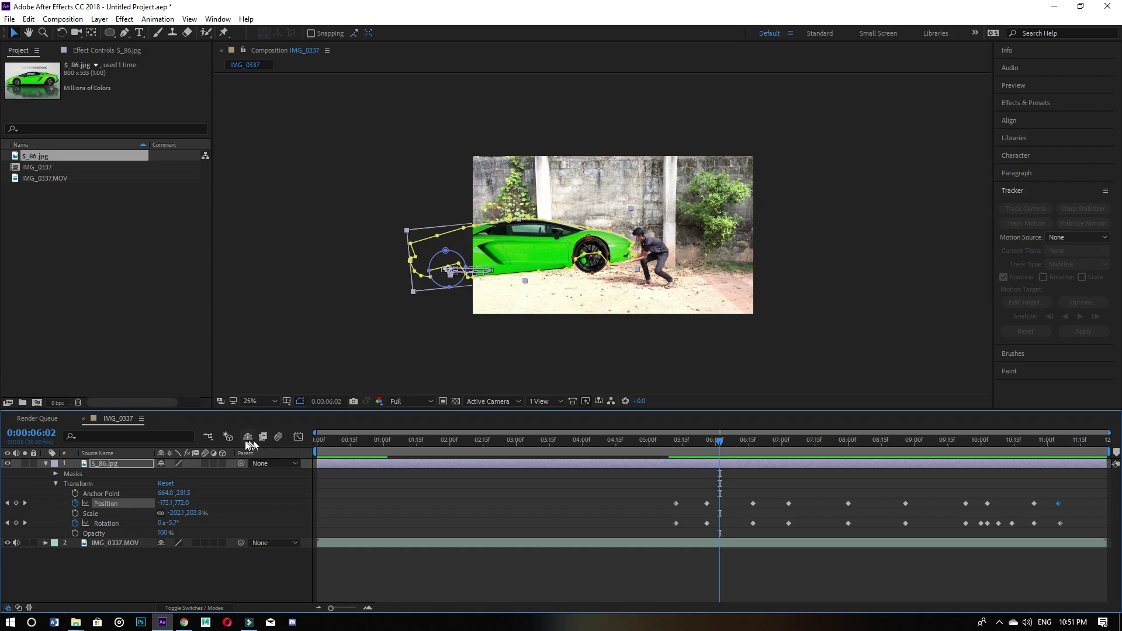
# Step: Enable motion blur for the car layer and play back the composition from 0:00:06:02
pyautogui.click(208, 464)
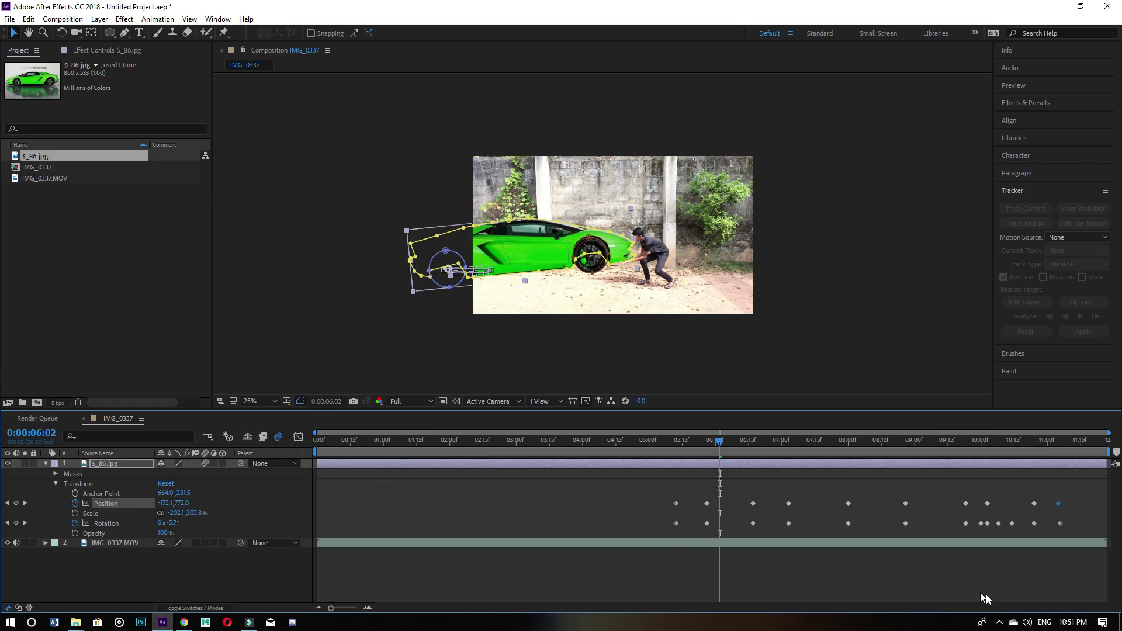
pyautogui.press('space')
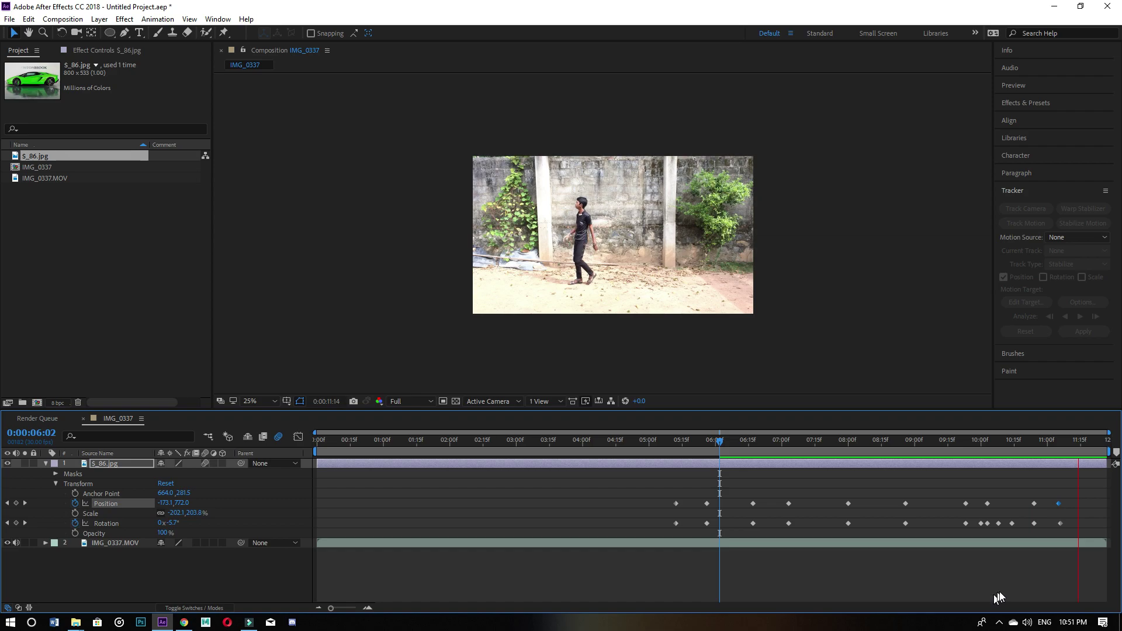
pyautogui.press('space')
pyautogui.moveTo(1046, 439); pyautogui.dragTo(672, 439)
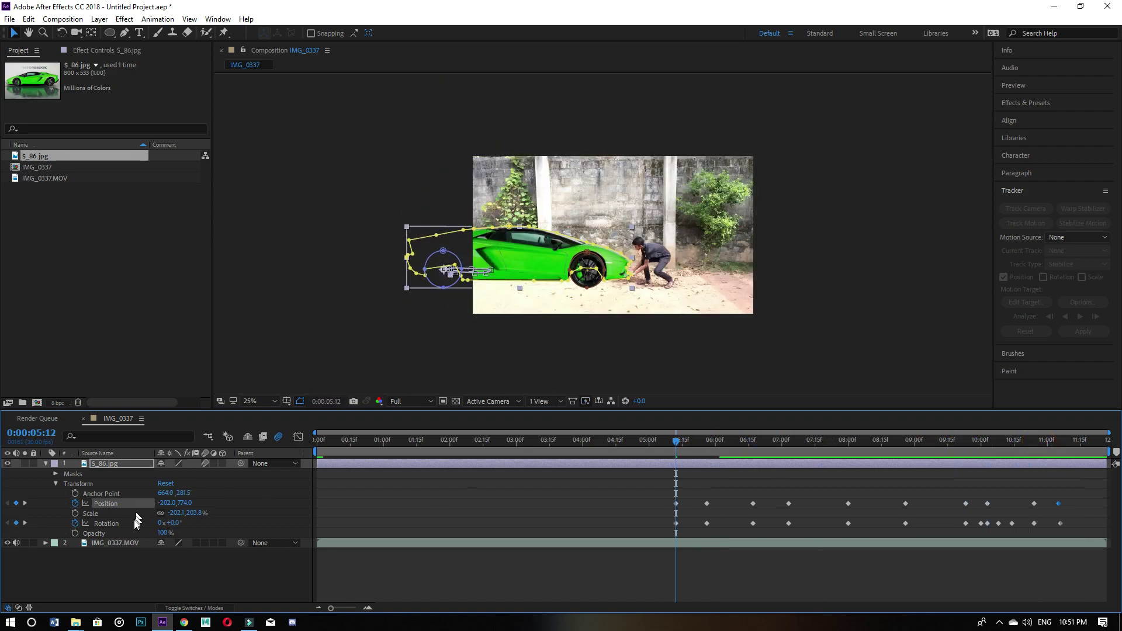
# Step: Collapse the car layer's properties, duplicate the layer, and select the lower copy
pyautogui.click(125, 549)
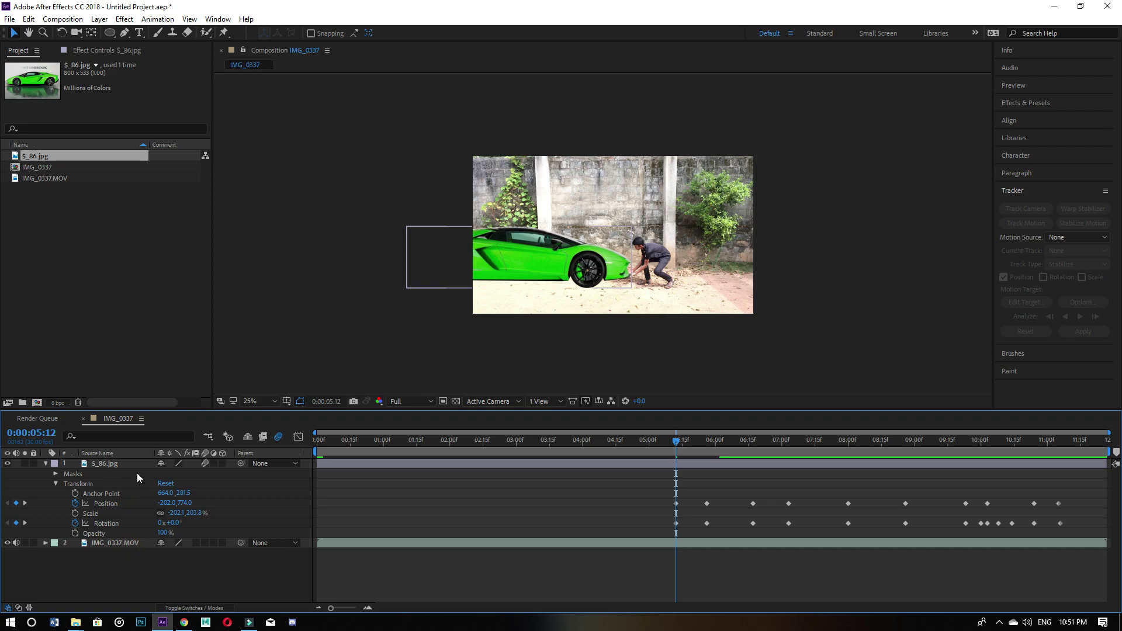
pyautogui.click(133, 463)
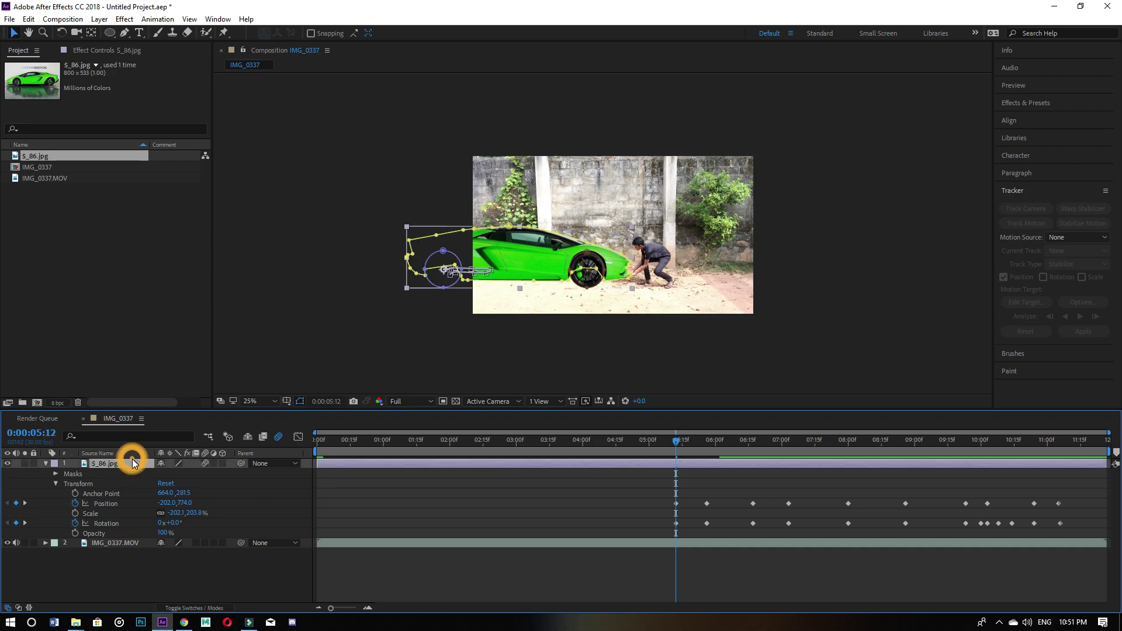
pyautogui.click(46, 463)
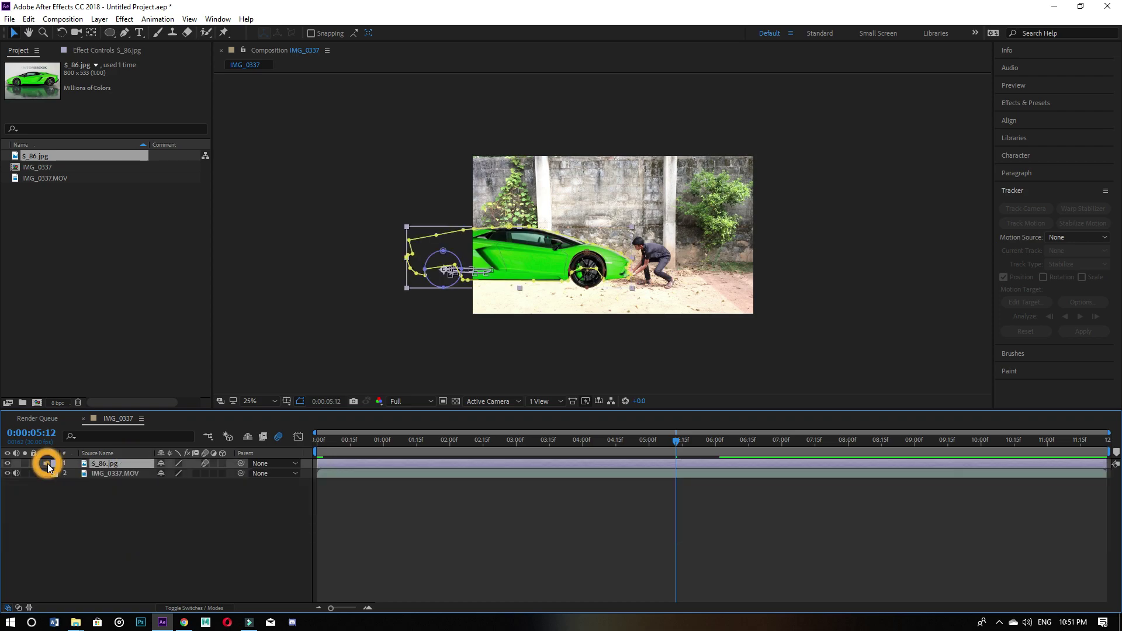
pyautogui.hotkey('ctrl', 'd')
pyautogui.click(135, 473)
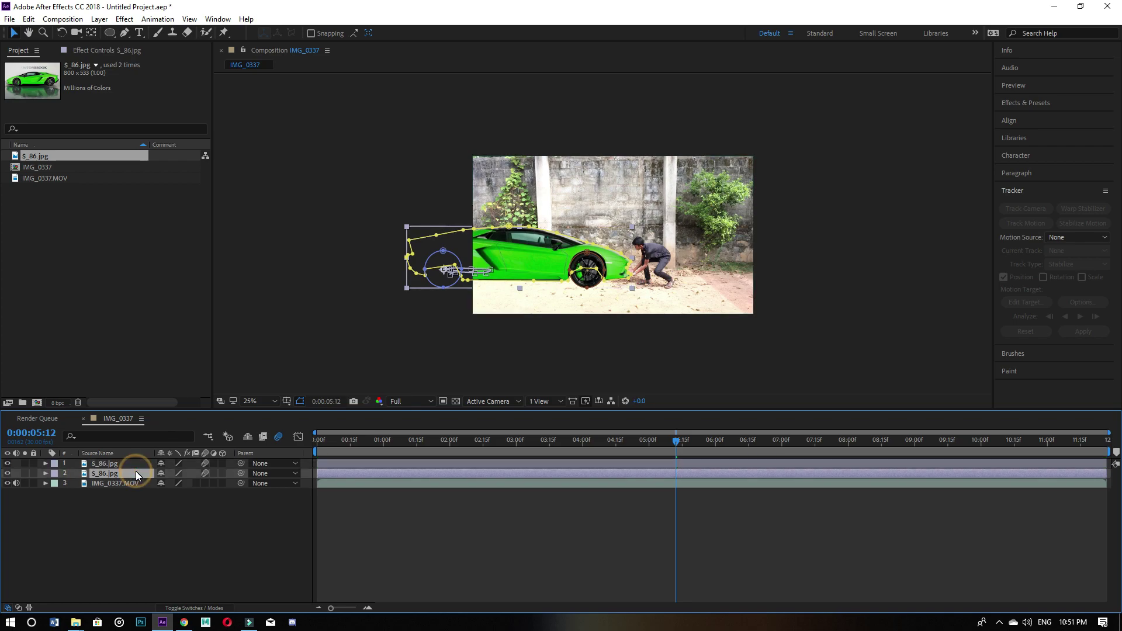
# Step: Apply the Perspective effect Drop Shadow to the lower car layer with Shadow Only enabled
pyautogui.scroll(2, 600, 257)
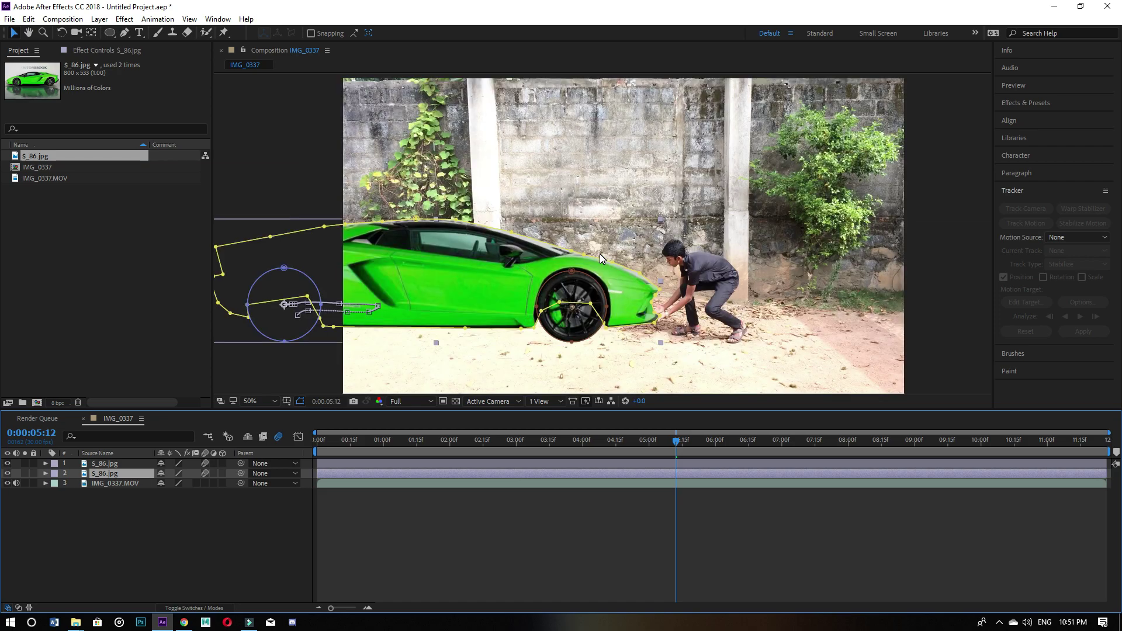
pyautogui.click(127, 472)
pyautogui.click(124, 19)
pyautogui.moveTo(174, 260)
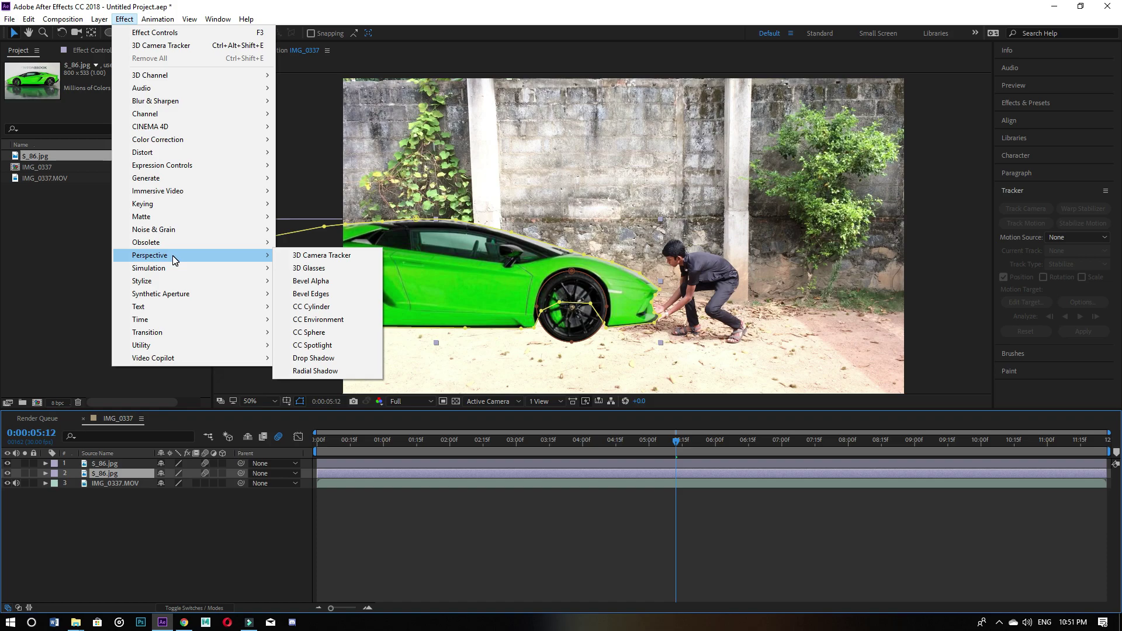
pyautogui.click(319, 359)
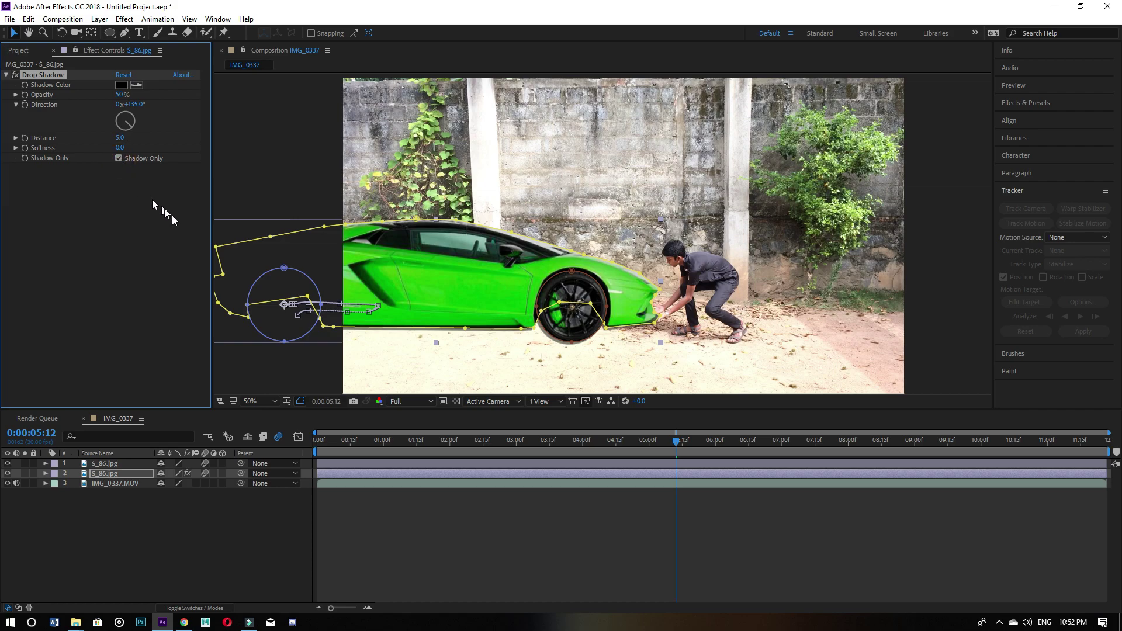
# Step: Play back and scrub the lift to check how the drop shadow follows the car
pyautogui.moveTo(676, 443); pyautogui.dragTo(634, 442)
pyautogui.click(744, 444)
pyautogui.press('space')
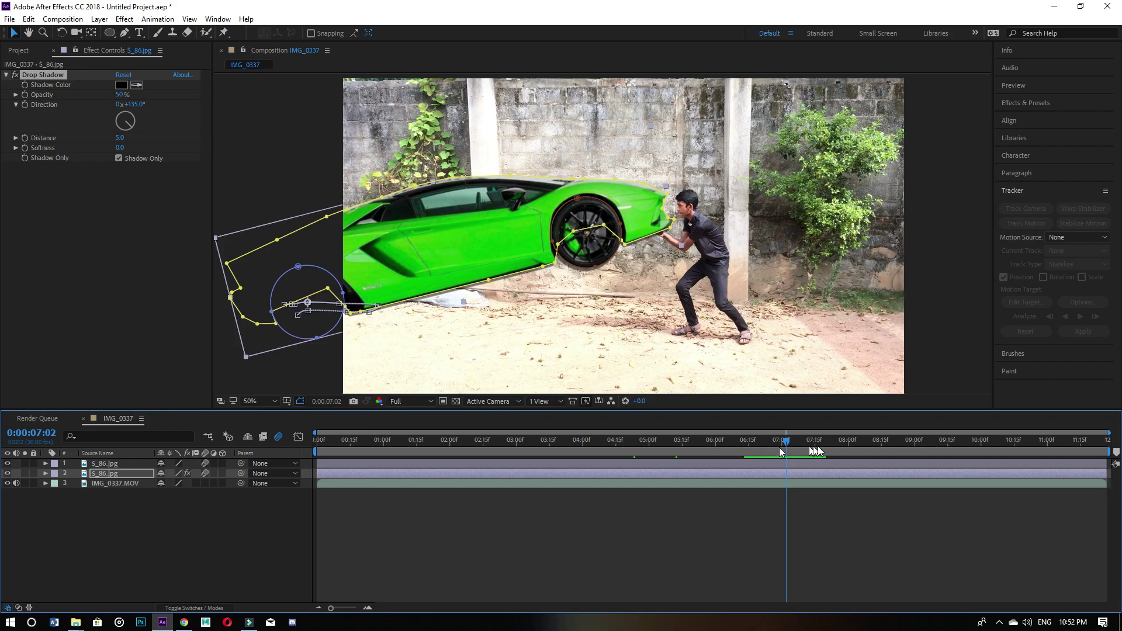
pyautogui.press('space')
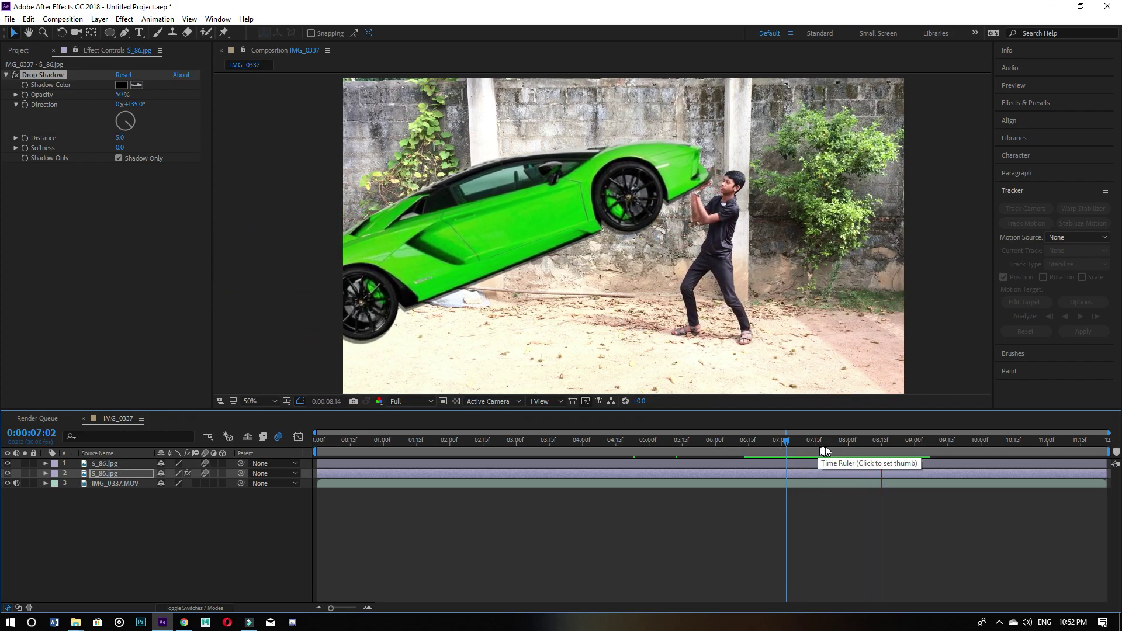
pyautogui.click(918, 439)
pyautogui.moveTo(867, 441); pyautogui.dragTo(629, 449)
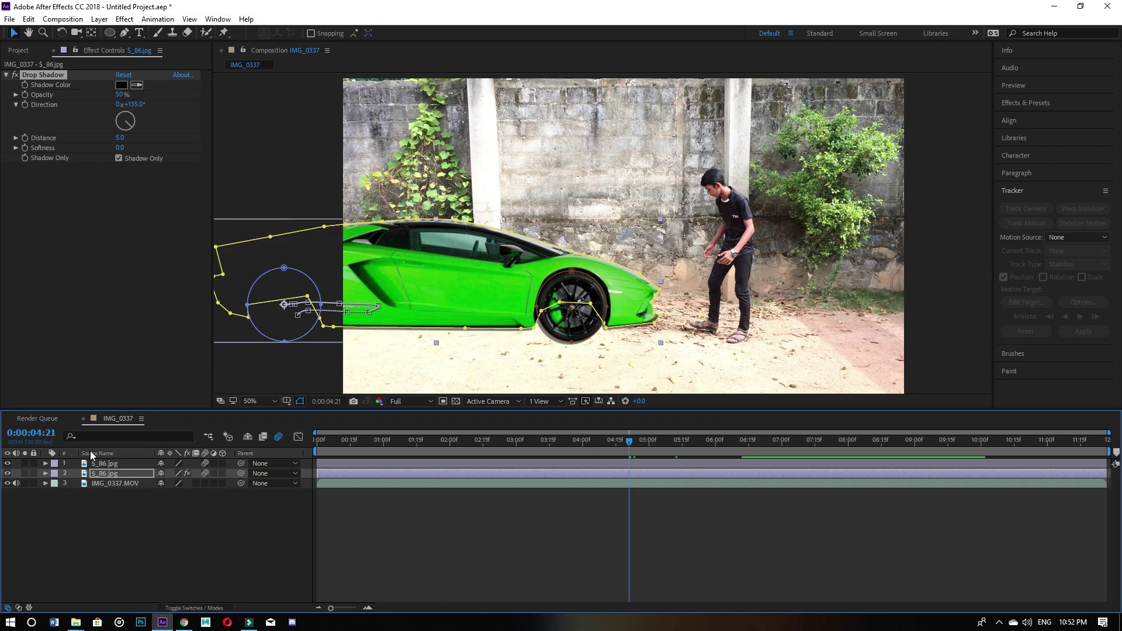
# Step: Make the shadow layer 3D and tilt it around its X axis to Orientation 284.0°, 0.0°, 0.0°
pyautogui.click(106, 476)
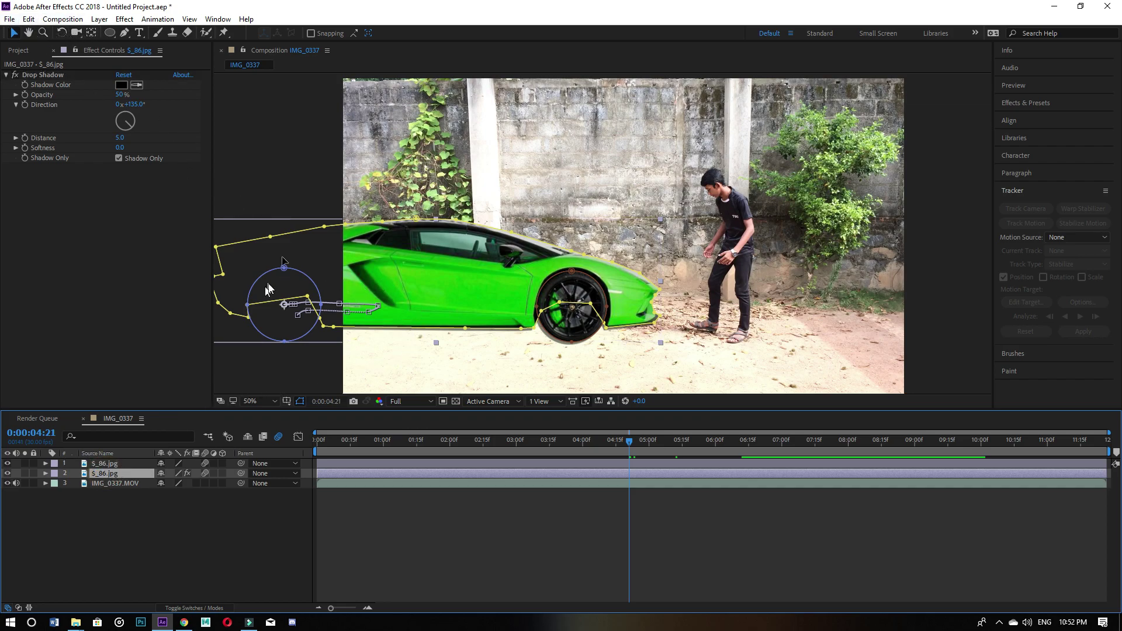
pyautogui.click(223, 473)
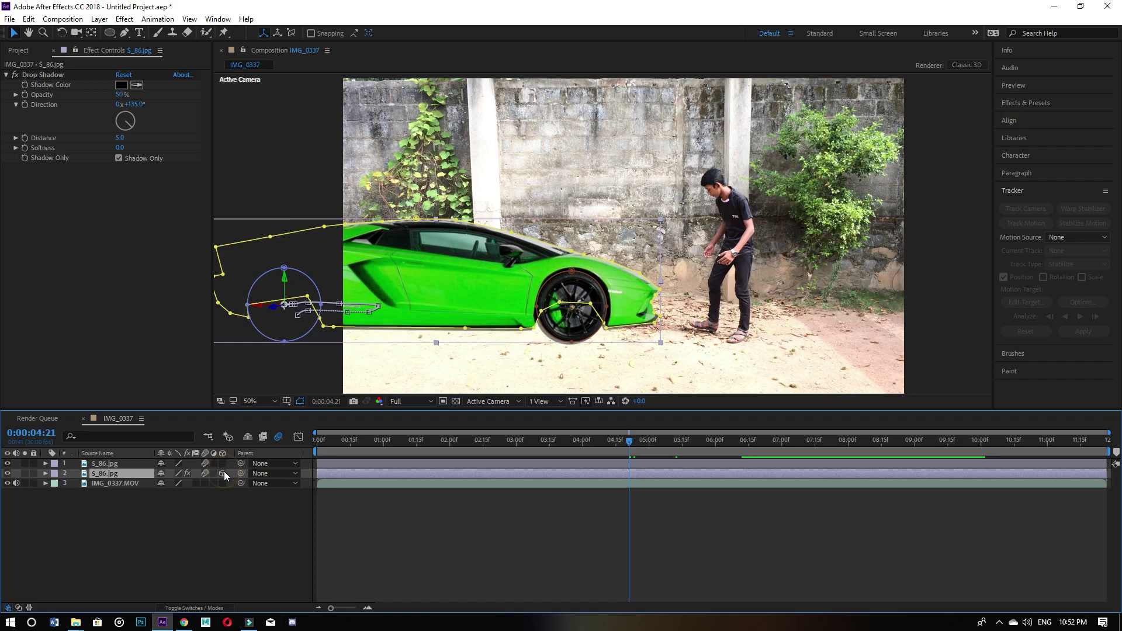
pyautogui.click(67, 35)
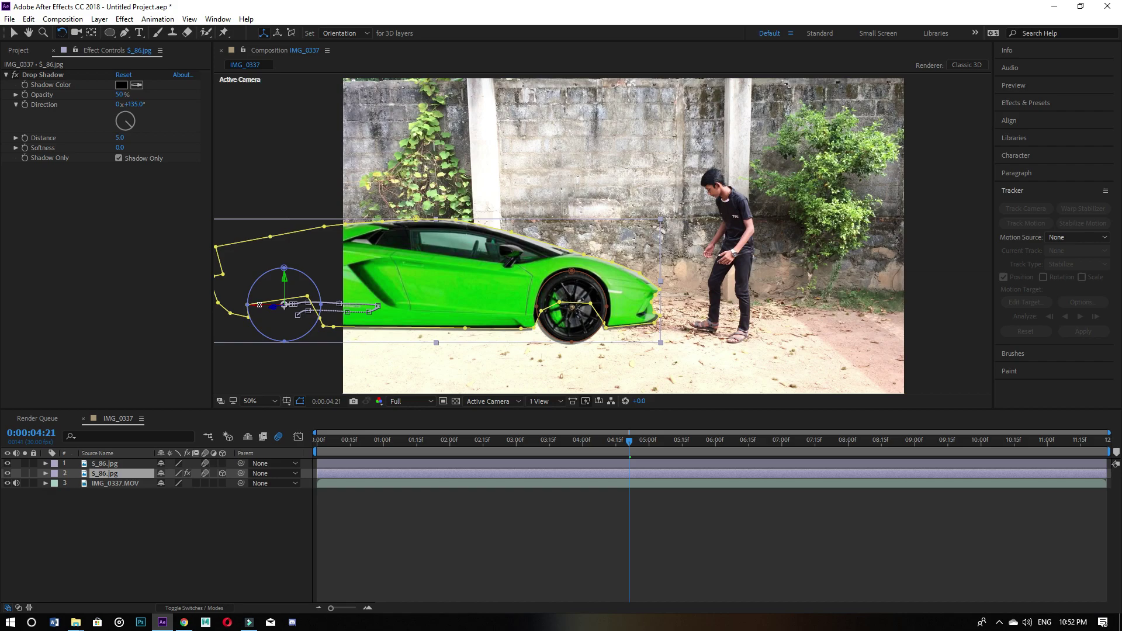
pyautogui.moveTo(258, 305); pyautogui.dragTo(263, 282)
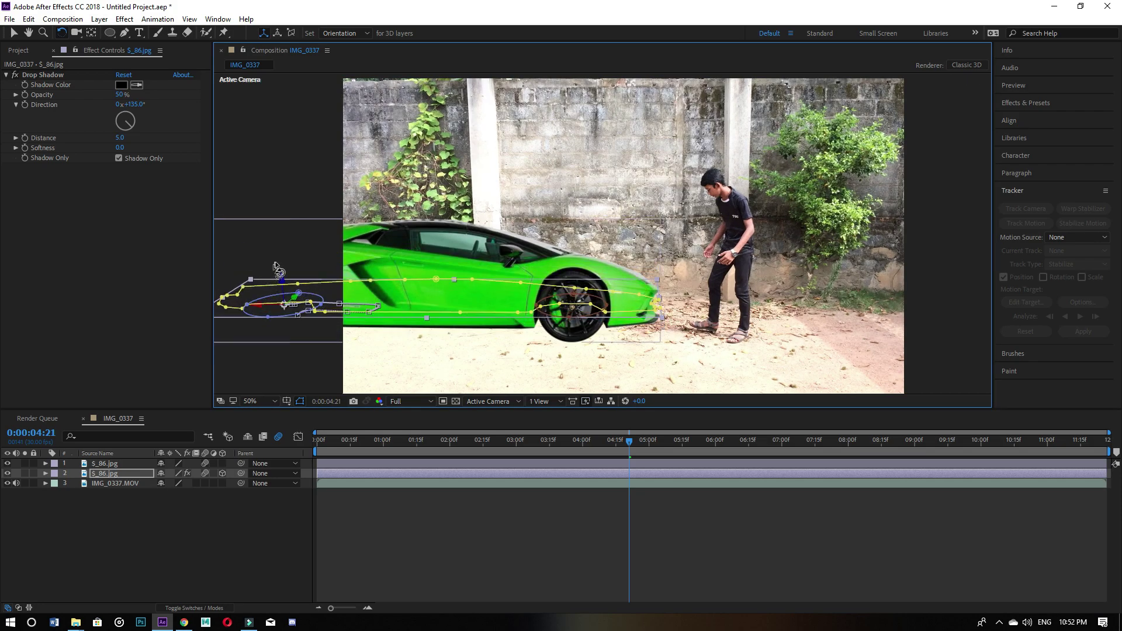
# Step: At 0:00:04:21, lower the shadow layer to Position -202.0, 854.4, 20.1 beneath the wheels and preview it from 0:00:04:11
pyautogui.click(13, 34)
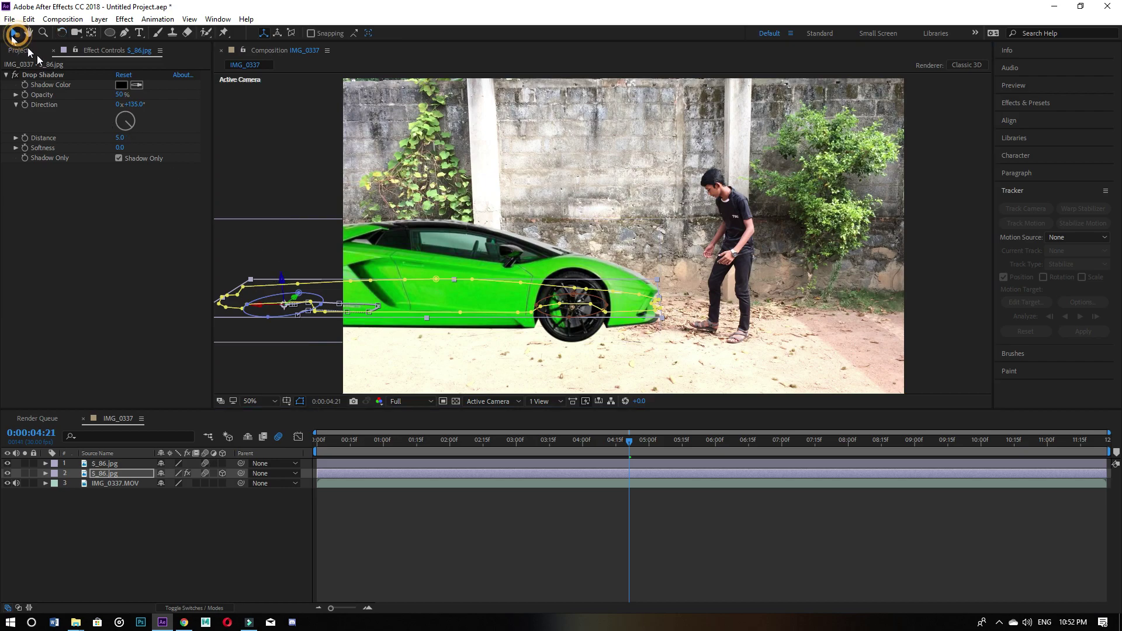
pyautogui.moveTo(279, 279); pyautogui.dragTo(278, 301)
pyautogui.moveTo(619, 441)
pyautogui.mouseDown()
pyautogui.moveTo(864, 445)
pyautogui.moveTo(623, 409)
pyautogui.moveTo(611, 422)
pyautogui.mouseUp()
pyautogui.press('space')
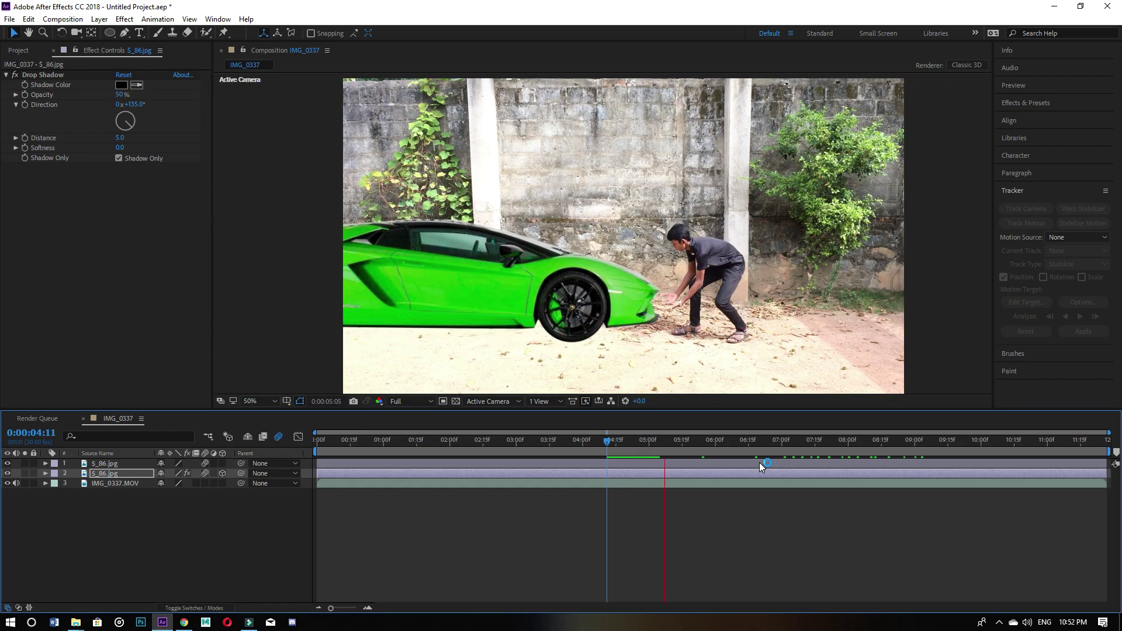
pyautogui.press('space')
pyautogui.moveTo(696, 442); pyautogui.dragTo(594, 441)
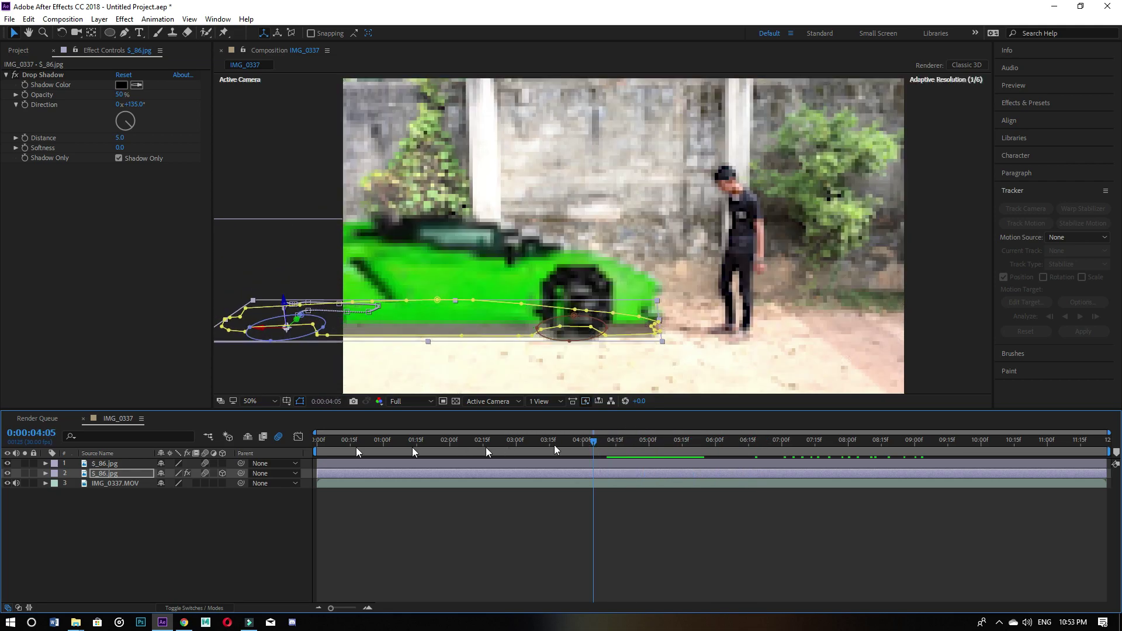
# Step: Move the shadow down to the ground at 0:00:05:11, Position -190.8, 853.9, 0.9, and lower it likewise at 0:00:05:12
pyautogui.click(46, 473)
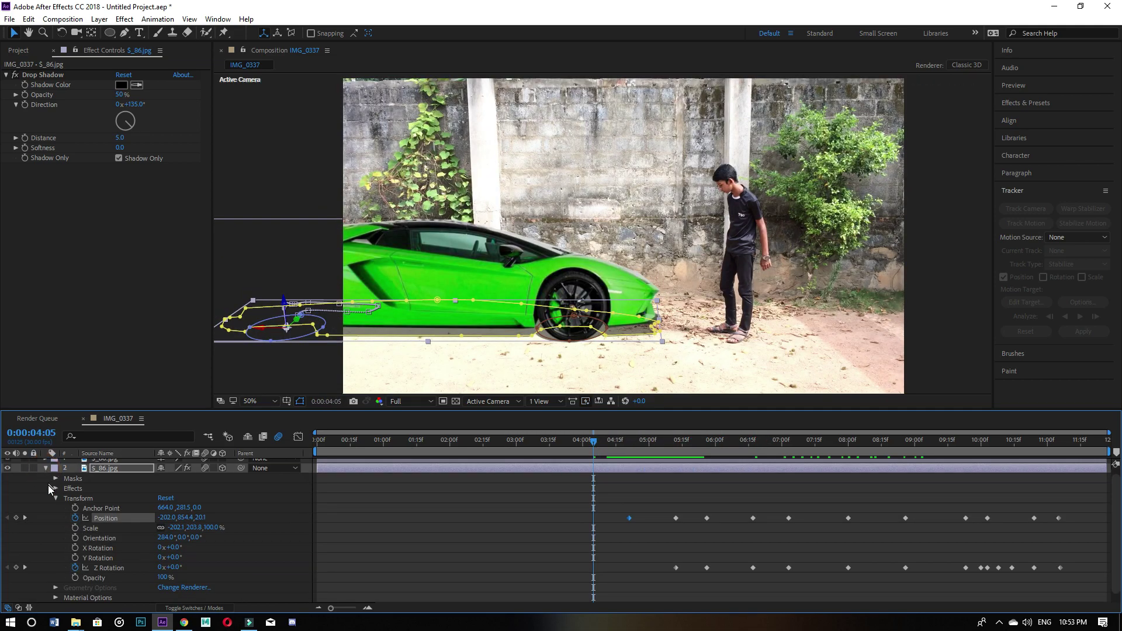
pyautogui.moveTo(594, 441); pyautogui.dragTo(677, 447)
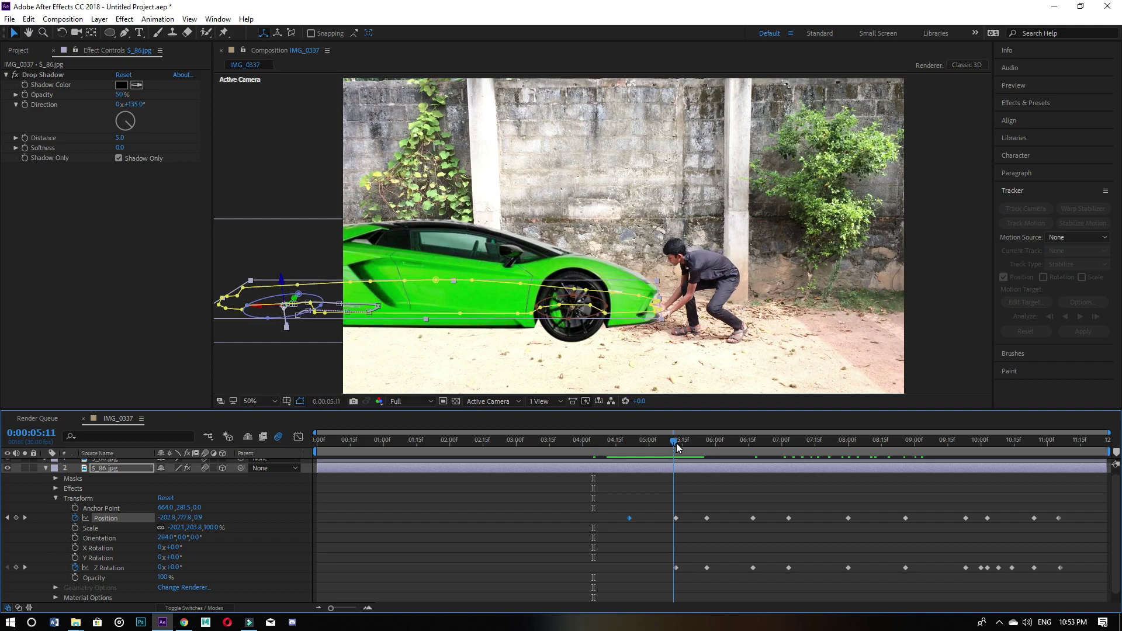
pyautogui.click(618, 303)
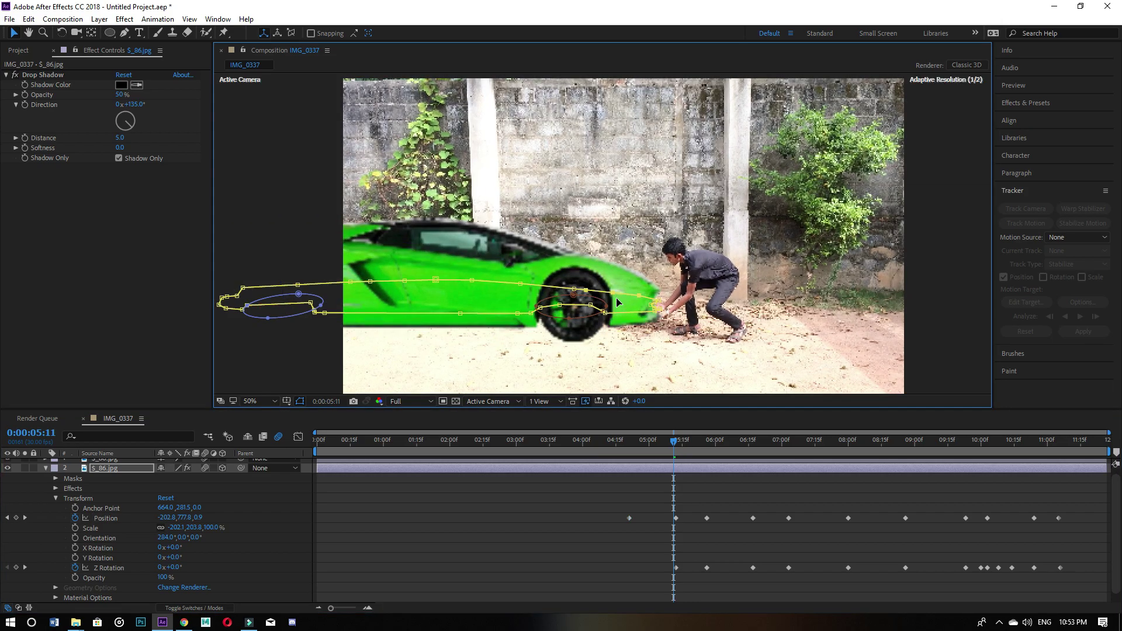
pyautogui.click(619, 305)
pyautogui.moveTo(619, 311); pyautogui.dragTo(622, 331)
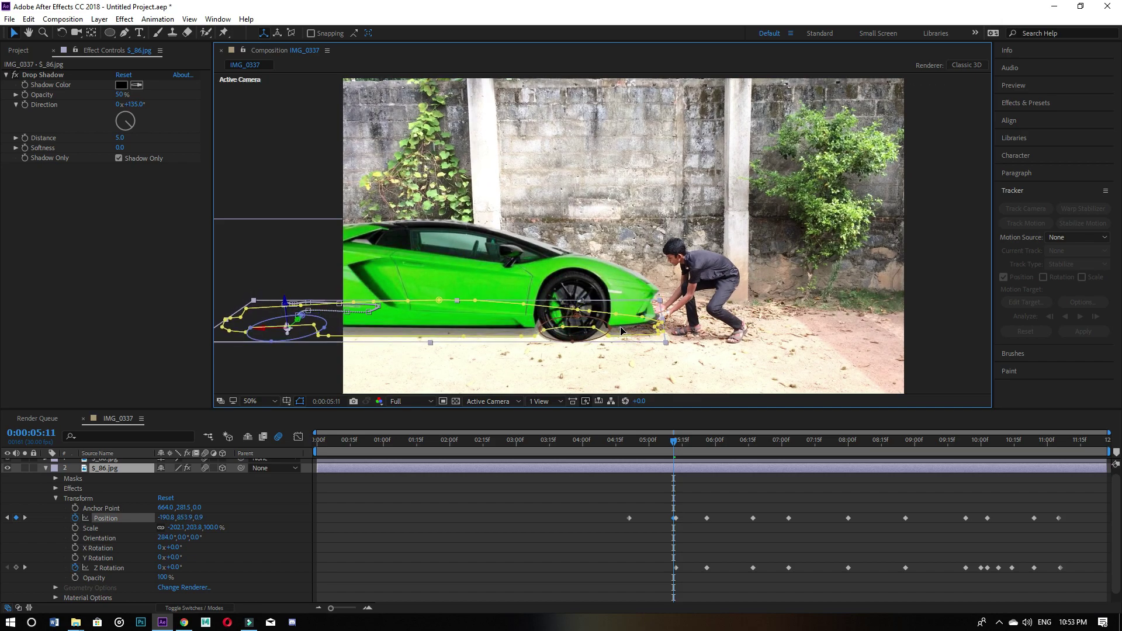
pyautogui.moveTo(678, 447)
pyautogui.mouseDown()
pyautogui.moveTo(610, 443)
pyautogui.moveTo(716, 443)
pyautogui.moveTo(666, 442)
pyautogui.moveTo(679, 444)
pyautogui.mouseUp()
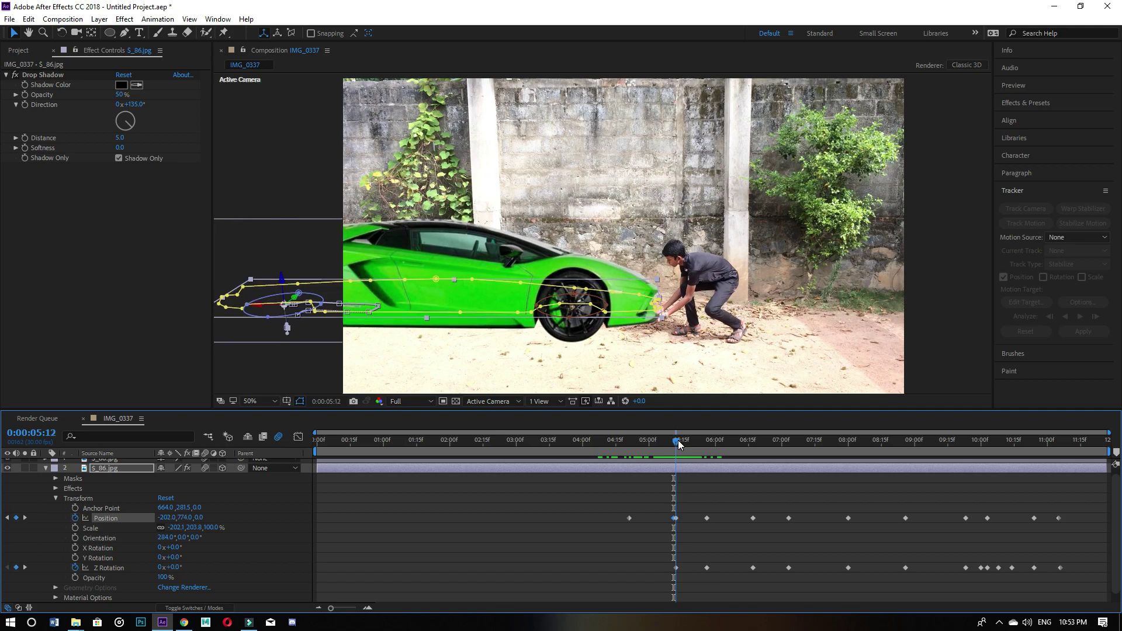
pyautogui.moveTo(620, 304); pyautogui.dragTo(625, 331)
# Step: Play back the lift and flip from 0:00:05:02 to check the ground shadow's movement
pyautogui.moveTo(676, 441); pyautogui.dragTo(653, 425)
pyautogui.press('space')
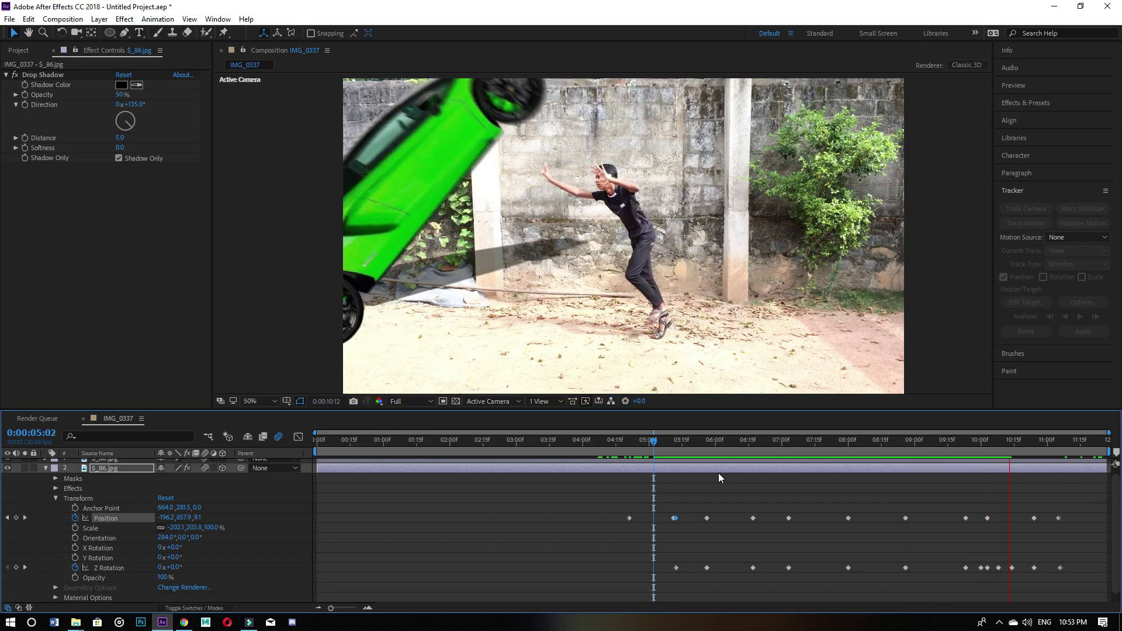
pyautogui.press('space')
# Step: At 0:00:07:24, soften the ground shadow by raising the Drop Shadow's Softness to about 32
pyautogui.moveTo(730, 450); pyautogui.dragTo(835, 463)
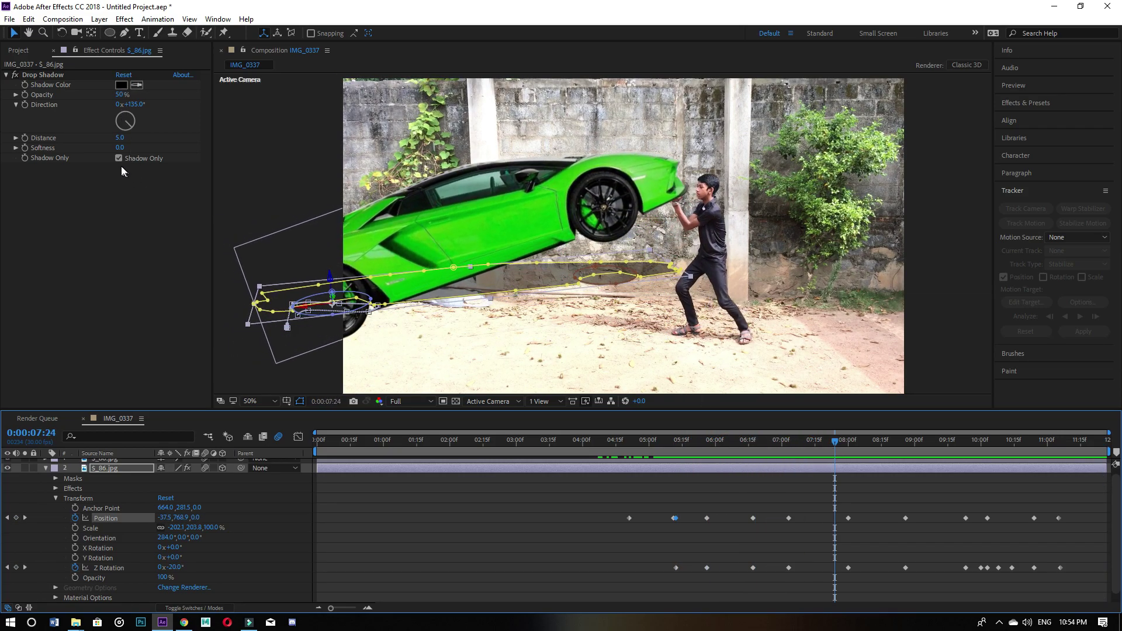
pyautogui.click(120, 146)
pyautogui.moveTo(124, 147); pyautogui.dragTo(134, 146)
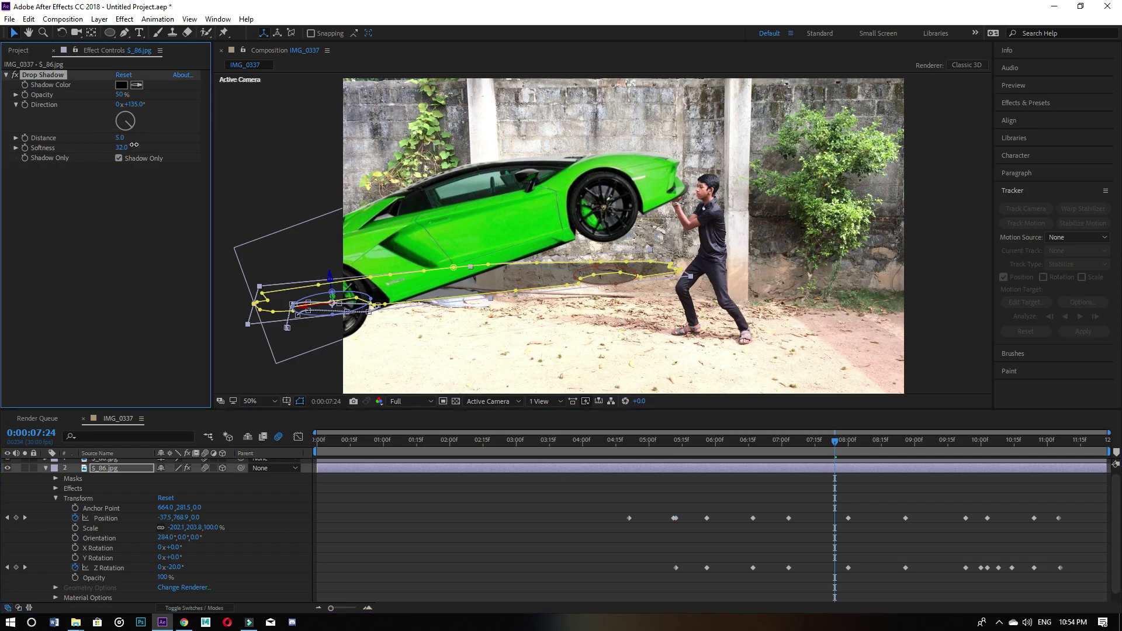
pyautogui.click(120, 149)
# Step: Play back the composition from 0:00:07:24 to review the softened shadow under the car
pyautogui.click(524, 347)
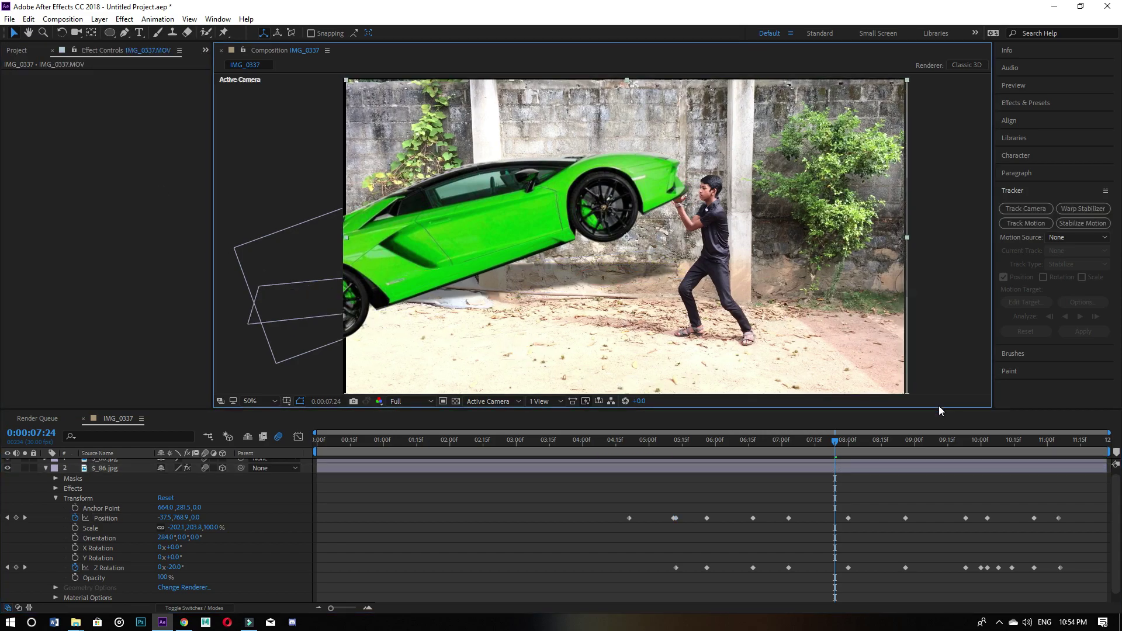
pyautogui.press('space')
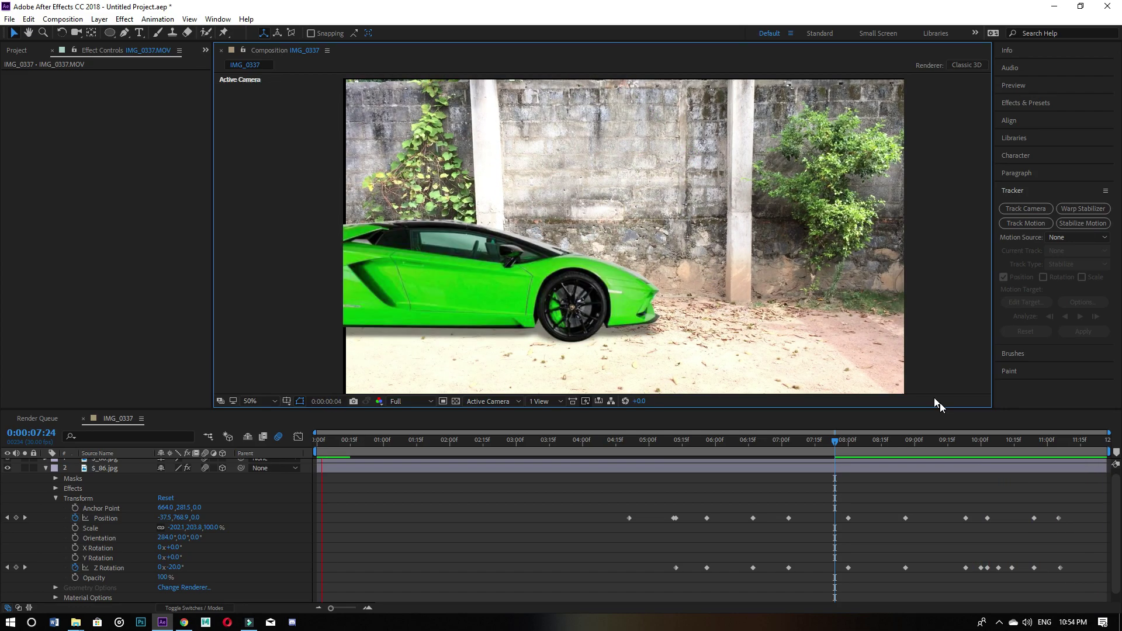
pyautogui.press('space')
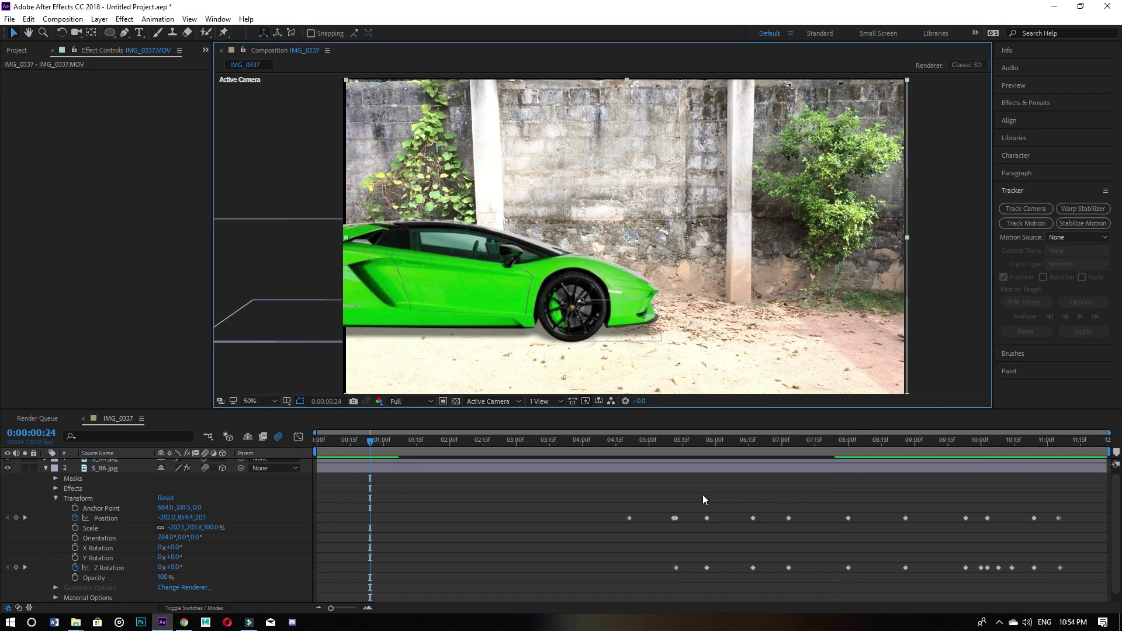